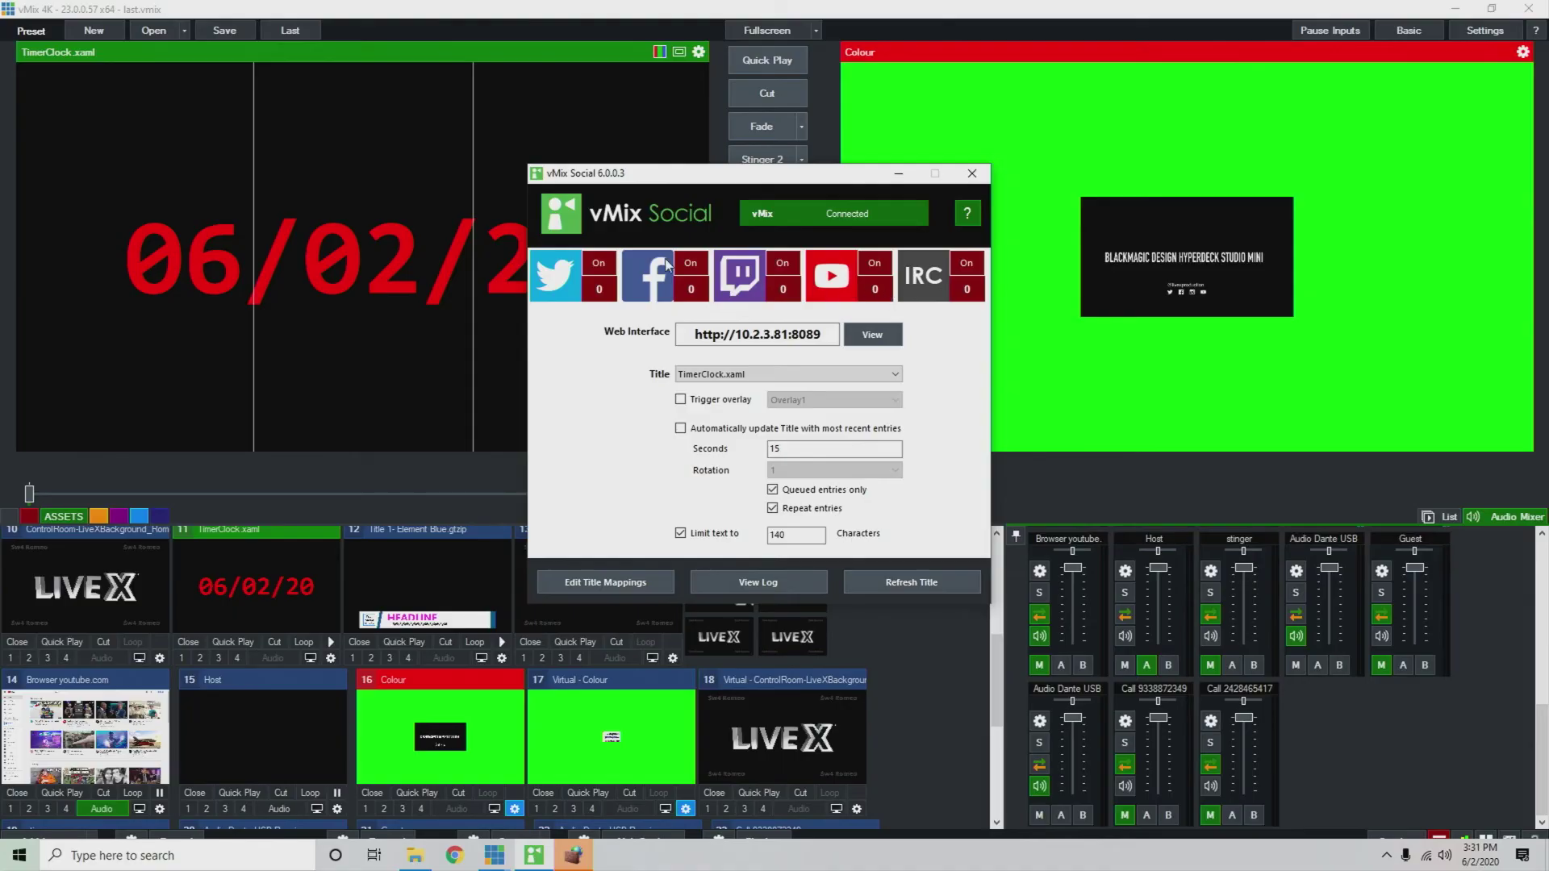
Open the Facebook connection settings and confirm them with OK.
{"action": "left_click", "coordinate": [659, 272]}
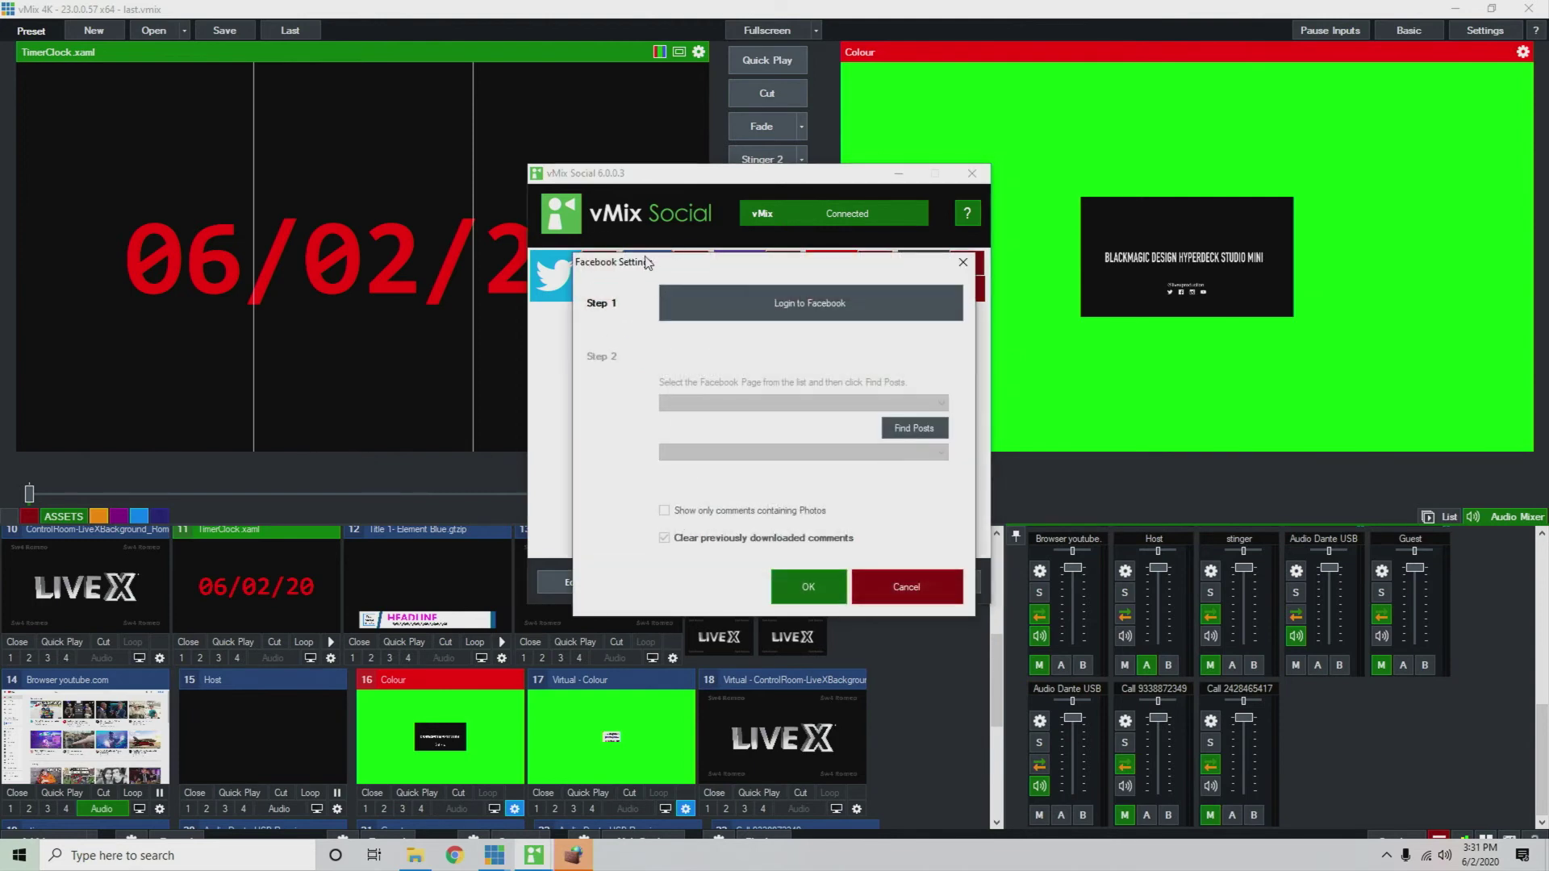
{"action": "left_click_drag", "start_coordinate": [646, 263], "coordinate": [615, 392]}
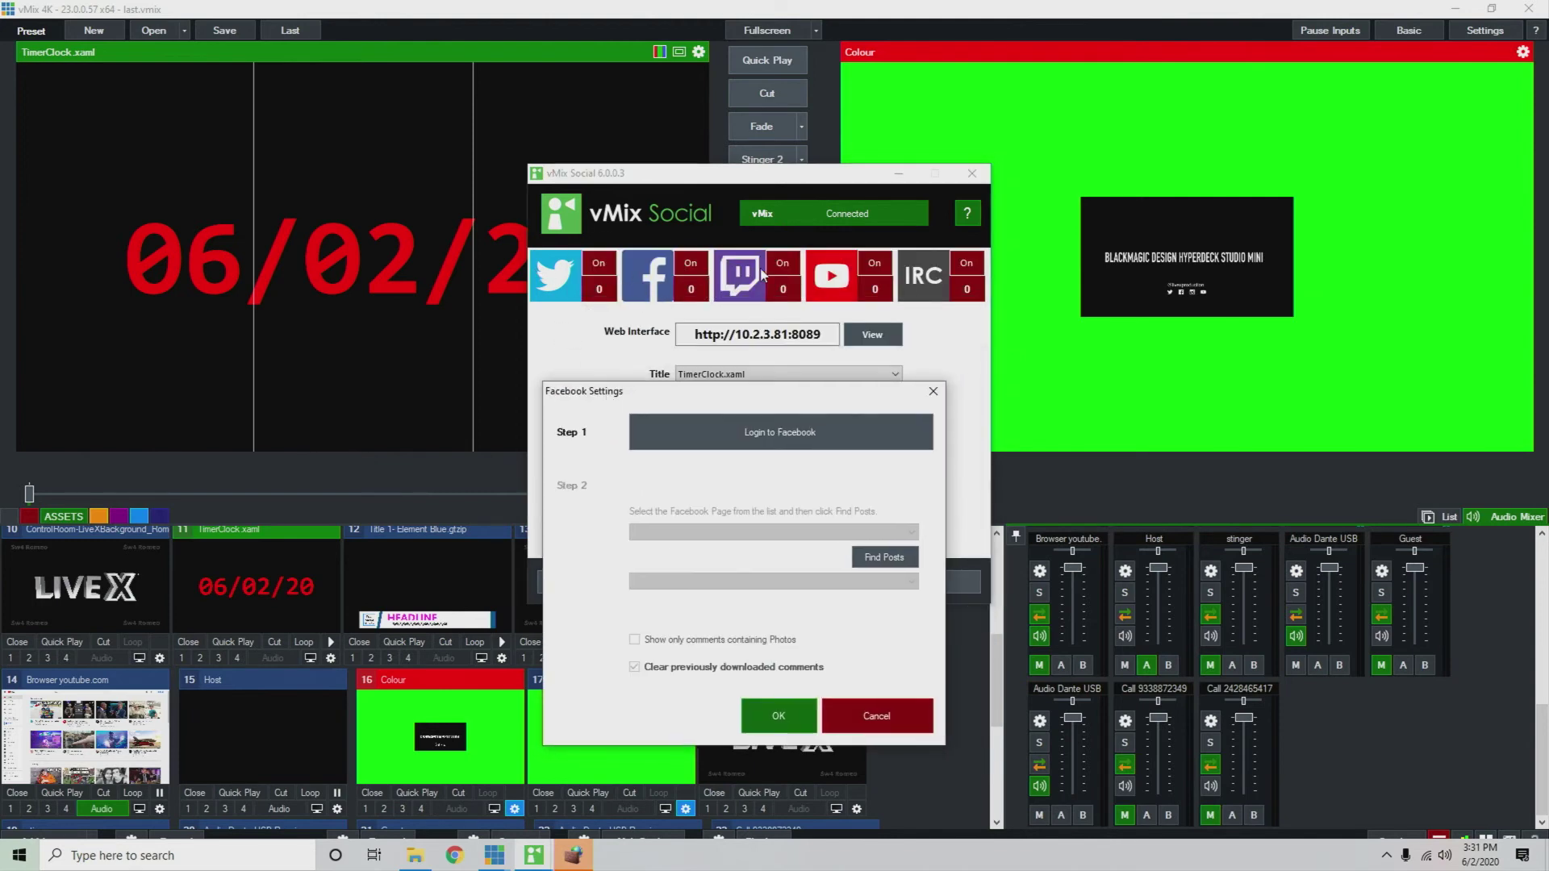
{"action": "left_click_drag", "start_coordinate": [730, 392], "coordinate": [761, 316]}
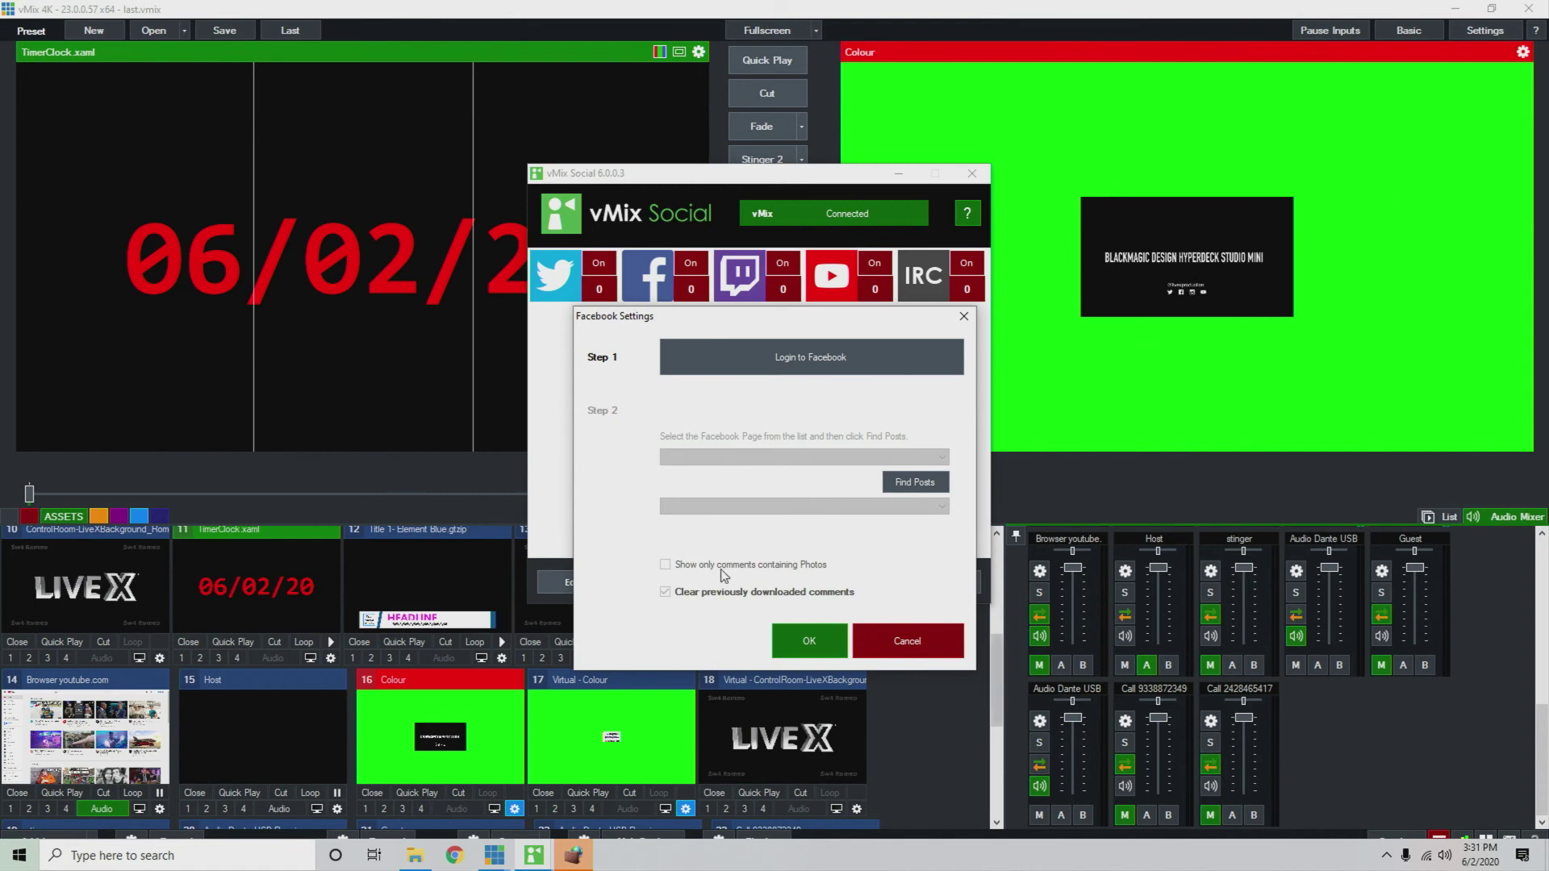
{"action": "left_click", "coordinate": [810, 641]}
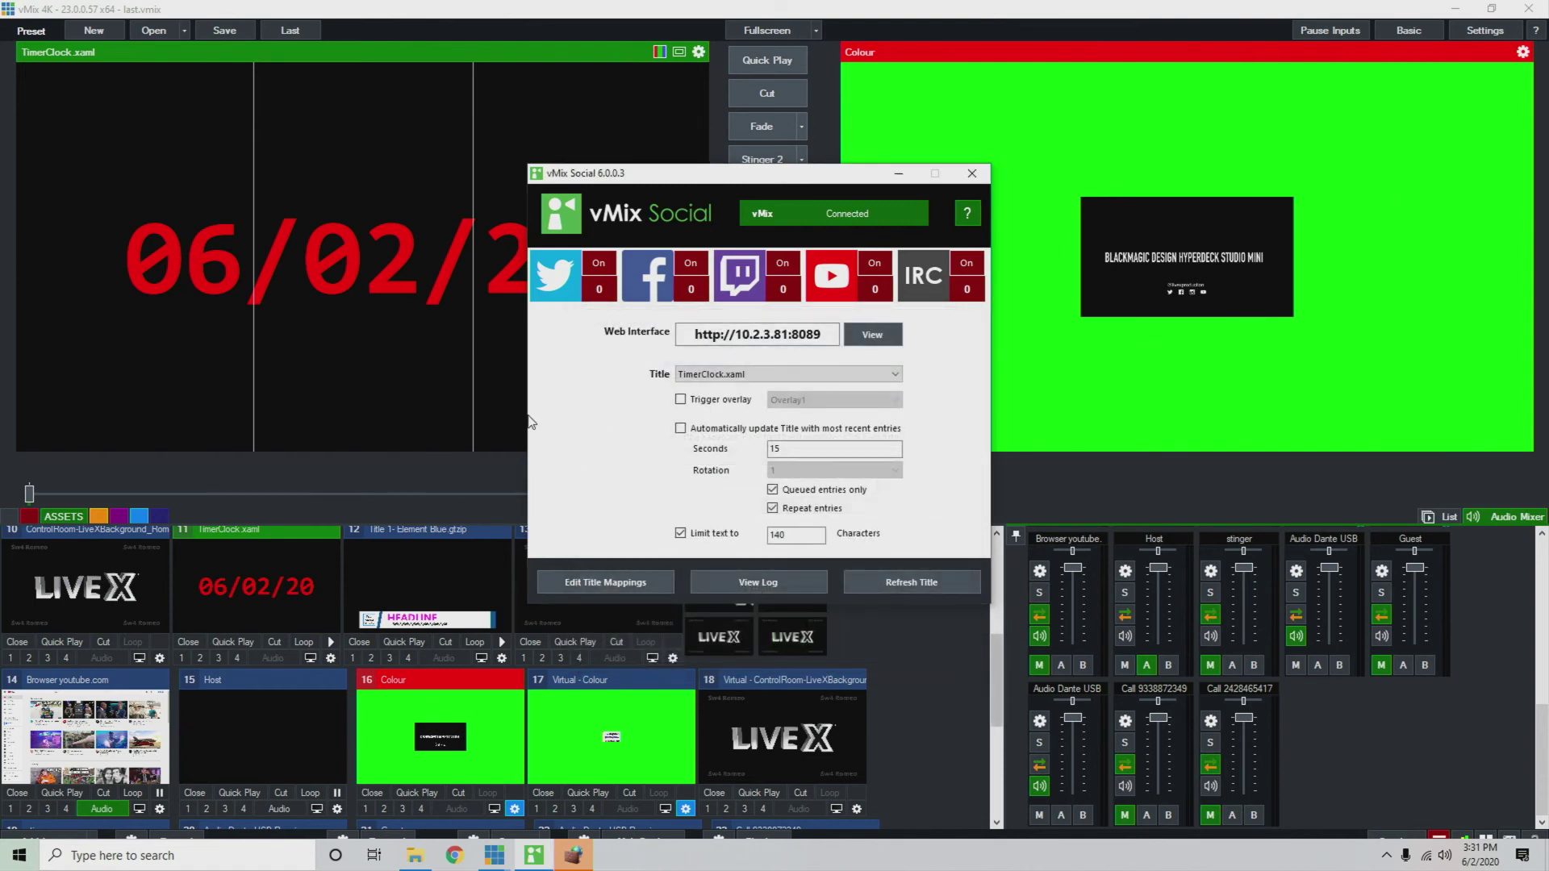
Choose Title 1- Element Blue.gtzip as the title and turn on auto-update with the most recent entries.
{"action": "left_click", "coordinate": [699, 378]}
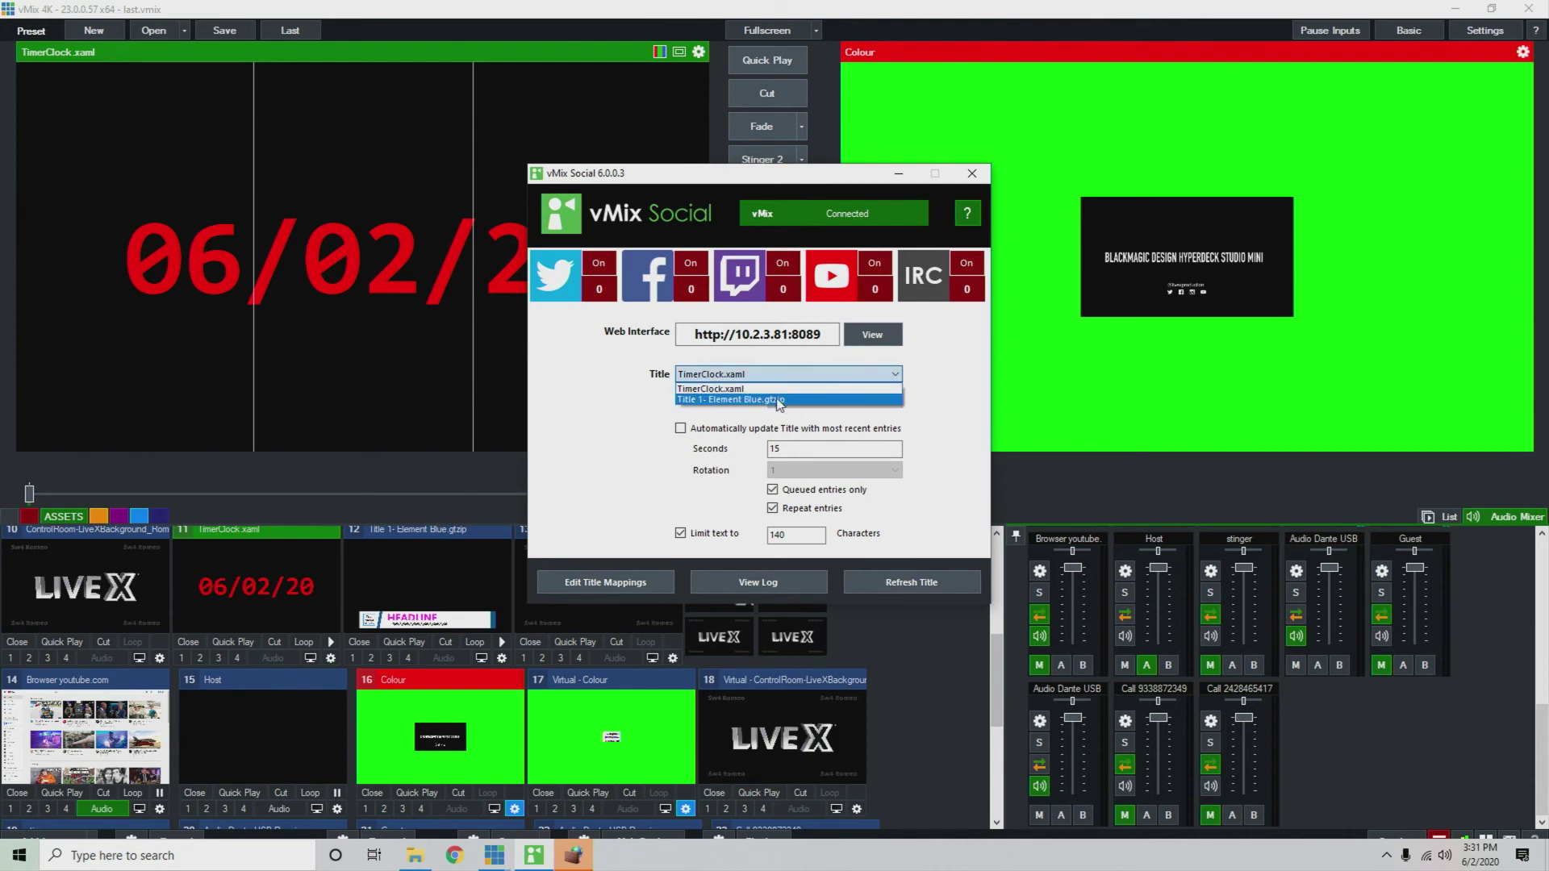
{"action": "left_click", "coordinate": [726, 400]}
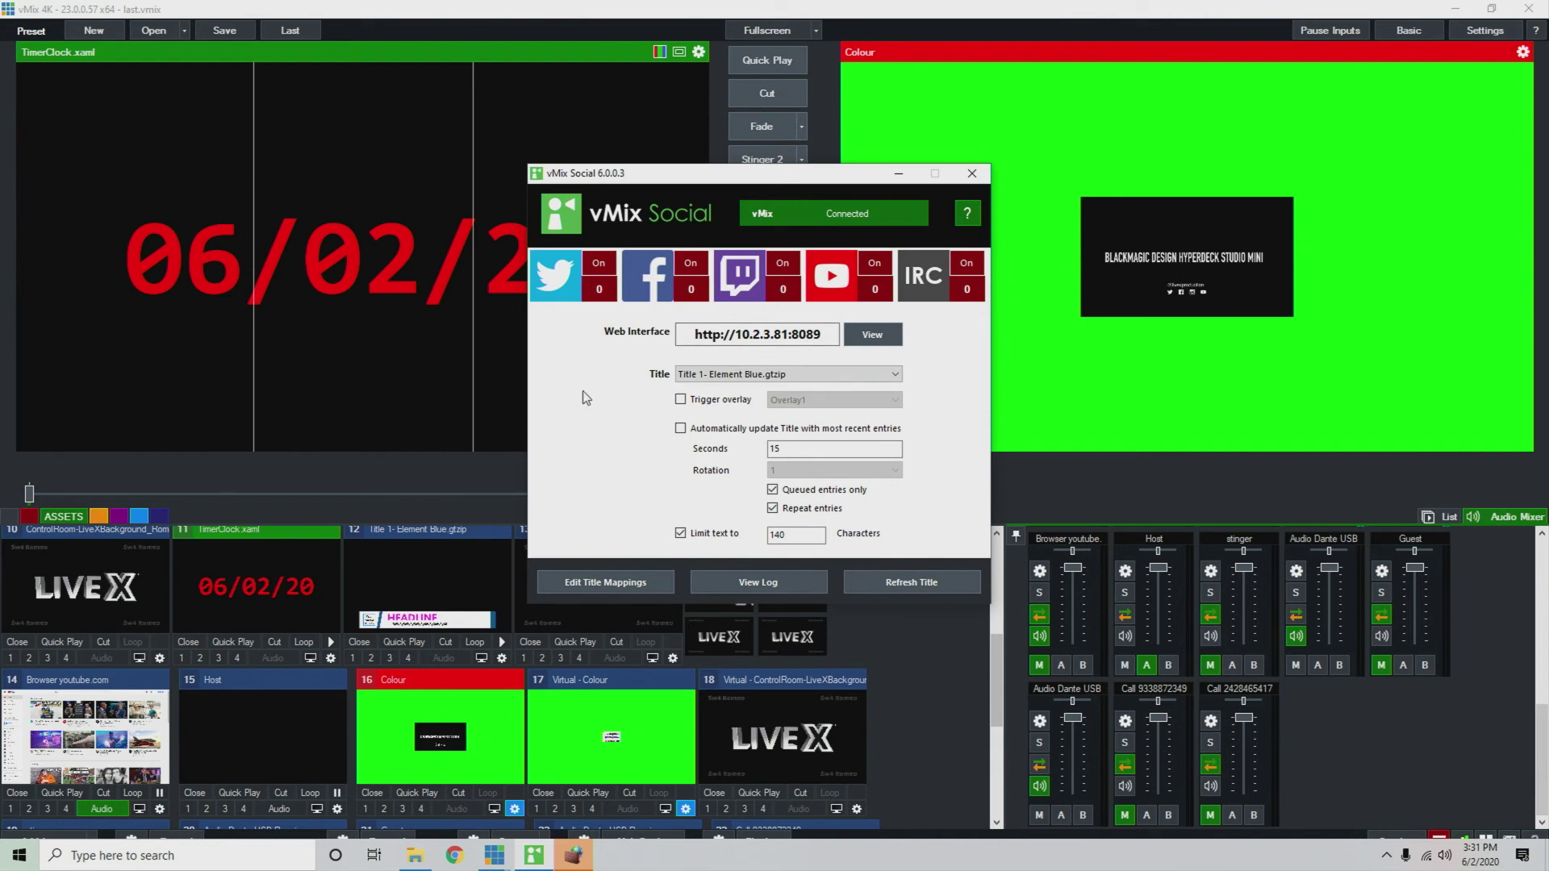
{"action": "left_click", "coordinate": [682, 400]}
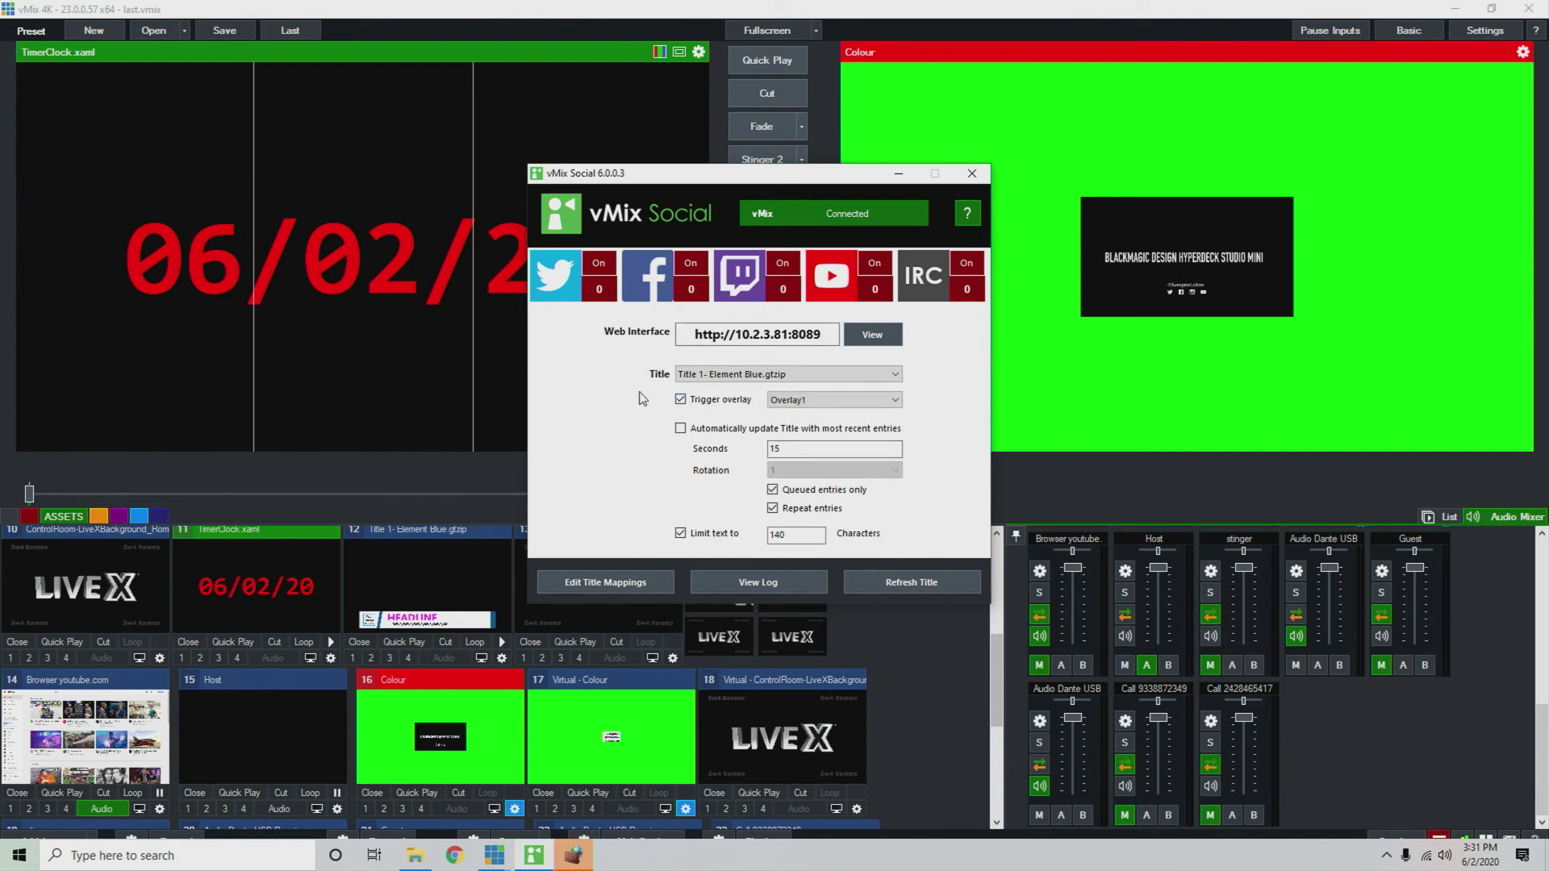
{"action": "left_click", "coordinate": [699, 402]}
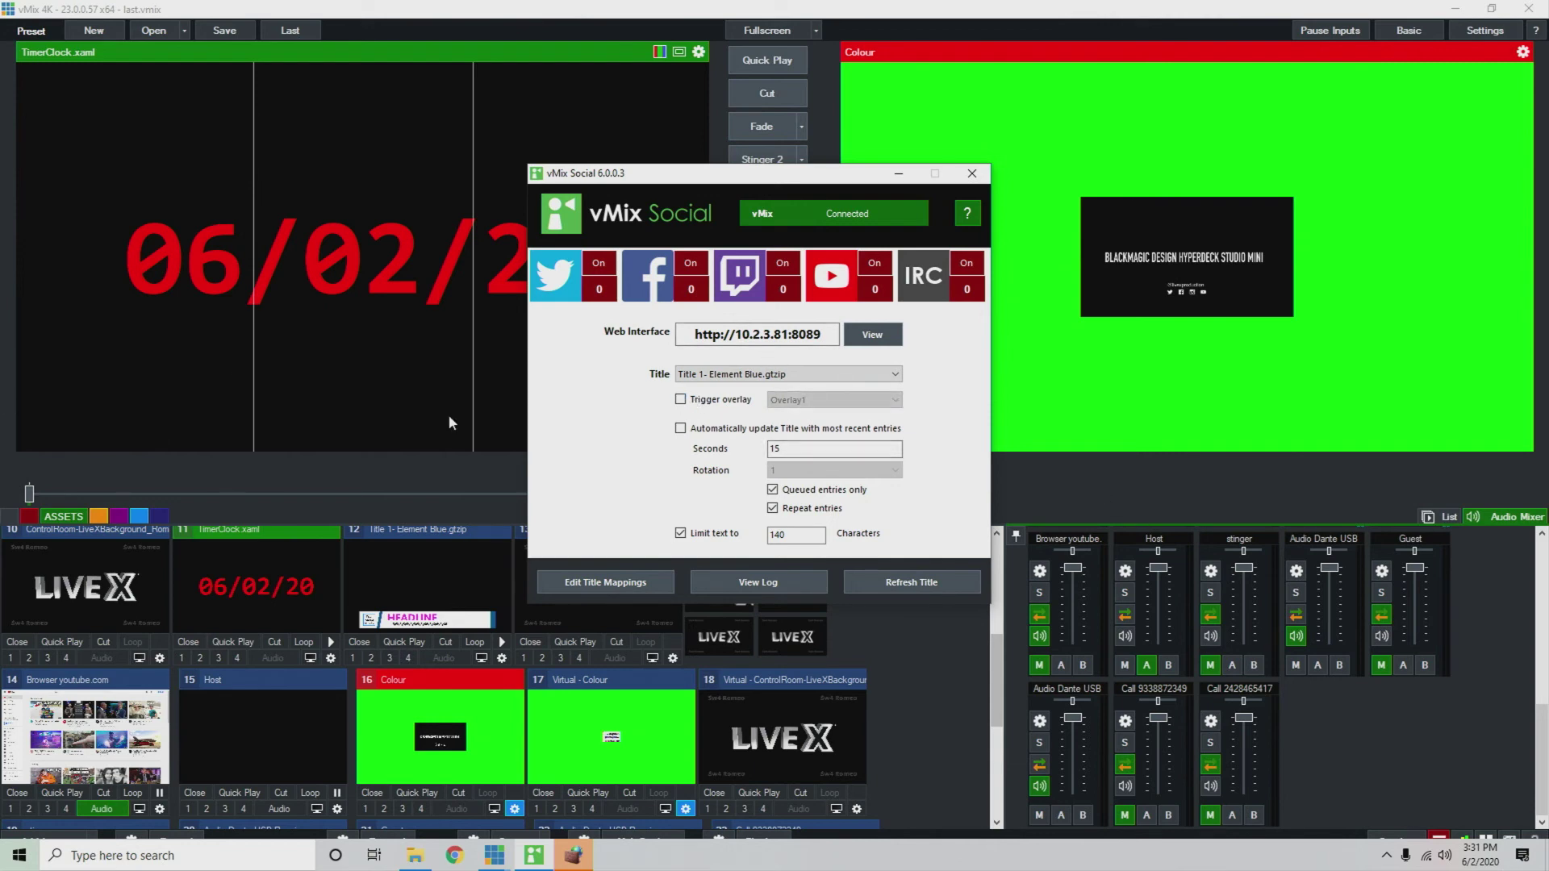
{"action": "left_click", "coordinate": [742, 430]}
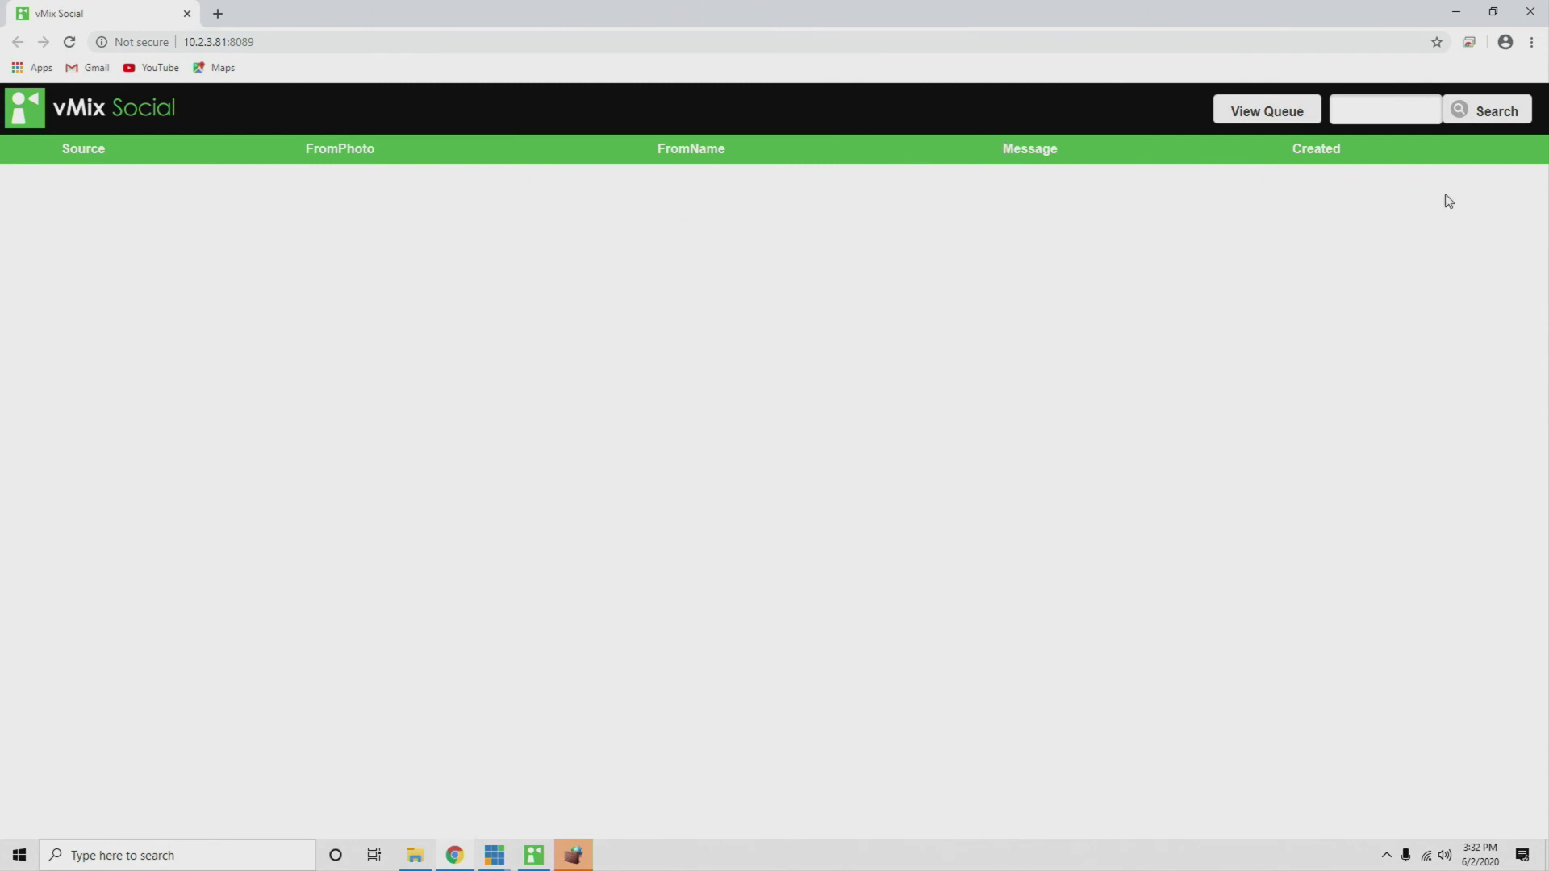
Allow vMix Social through the firewall and show the queued comments in the web interface.
{"action": "right_click", "coordinate": [111, 210]}
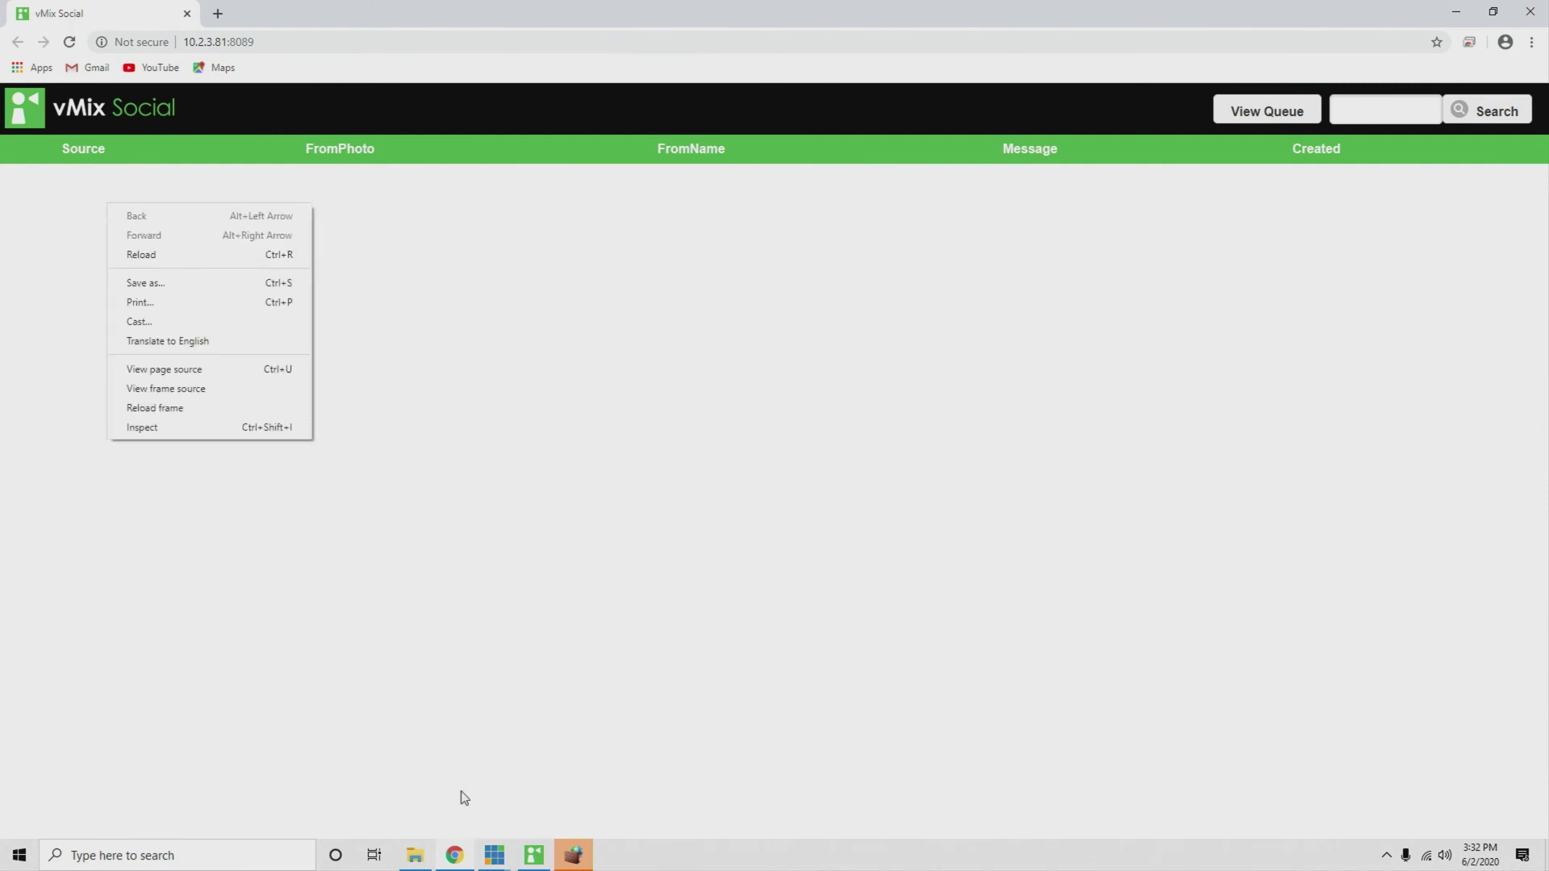
{"action": "left_click", "coordinate": [333, 651]}
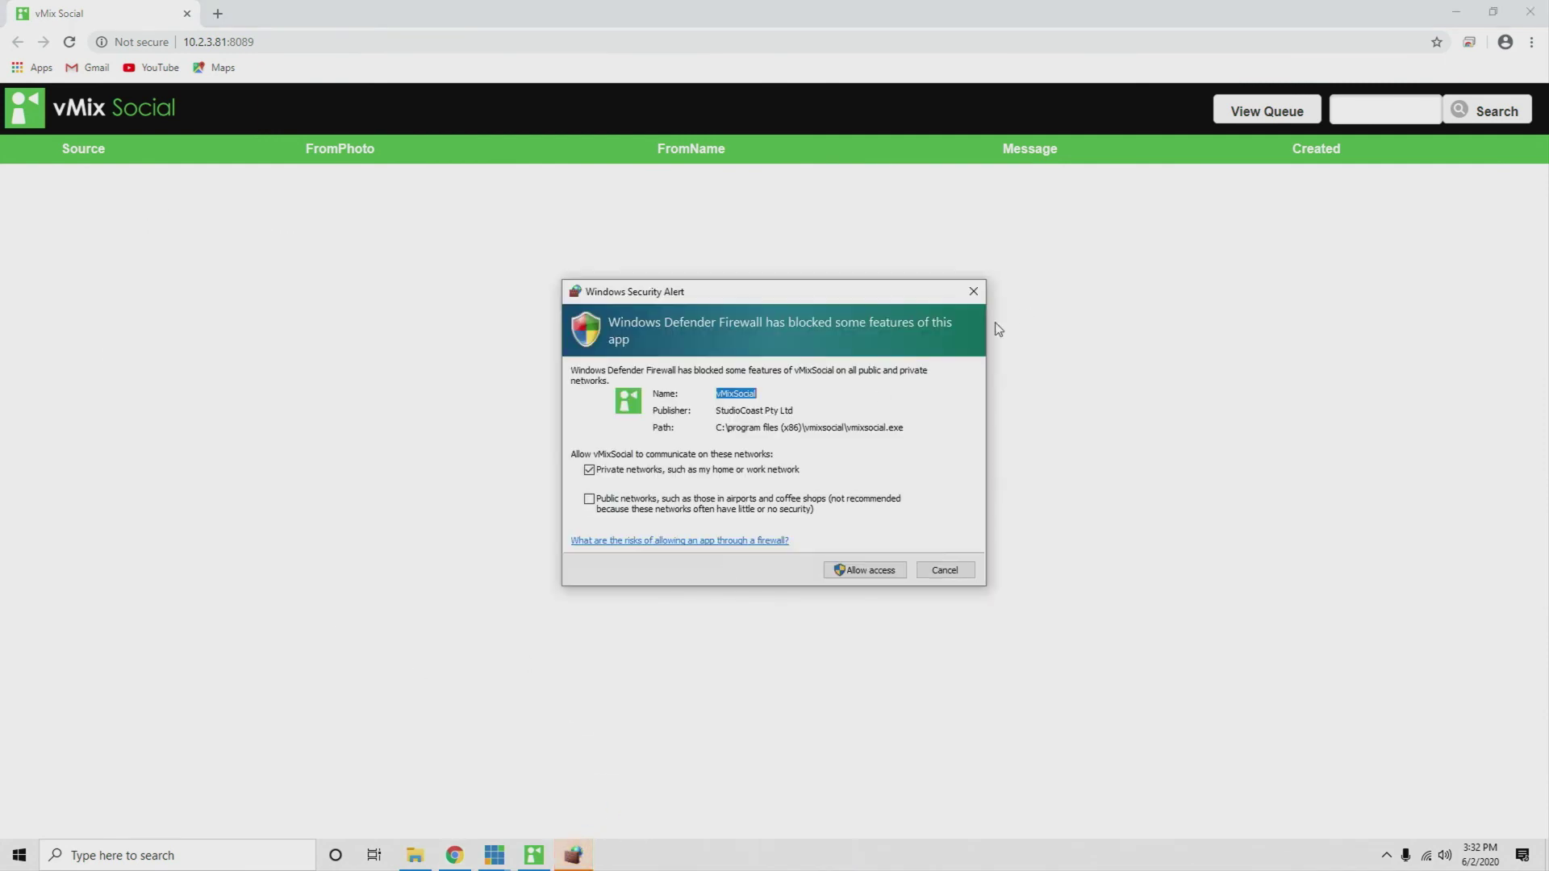
{"action": "left_click", "coordinate": [866, 570]}
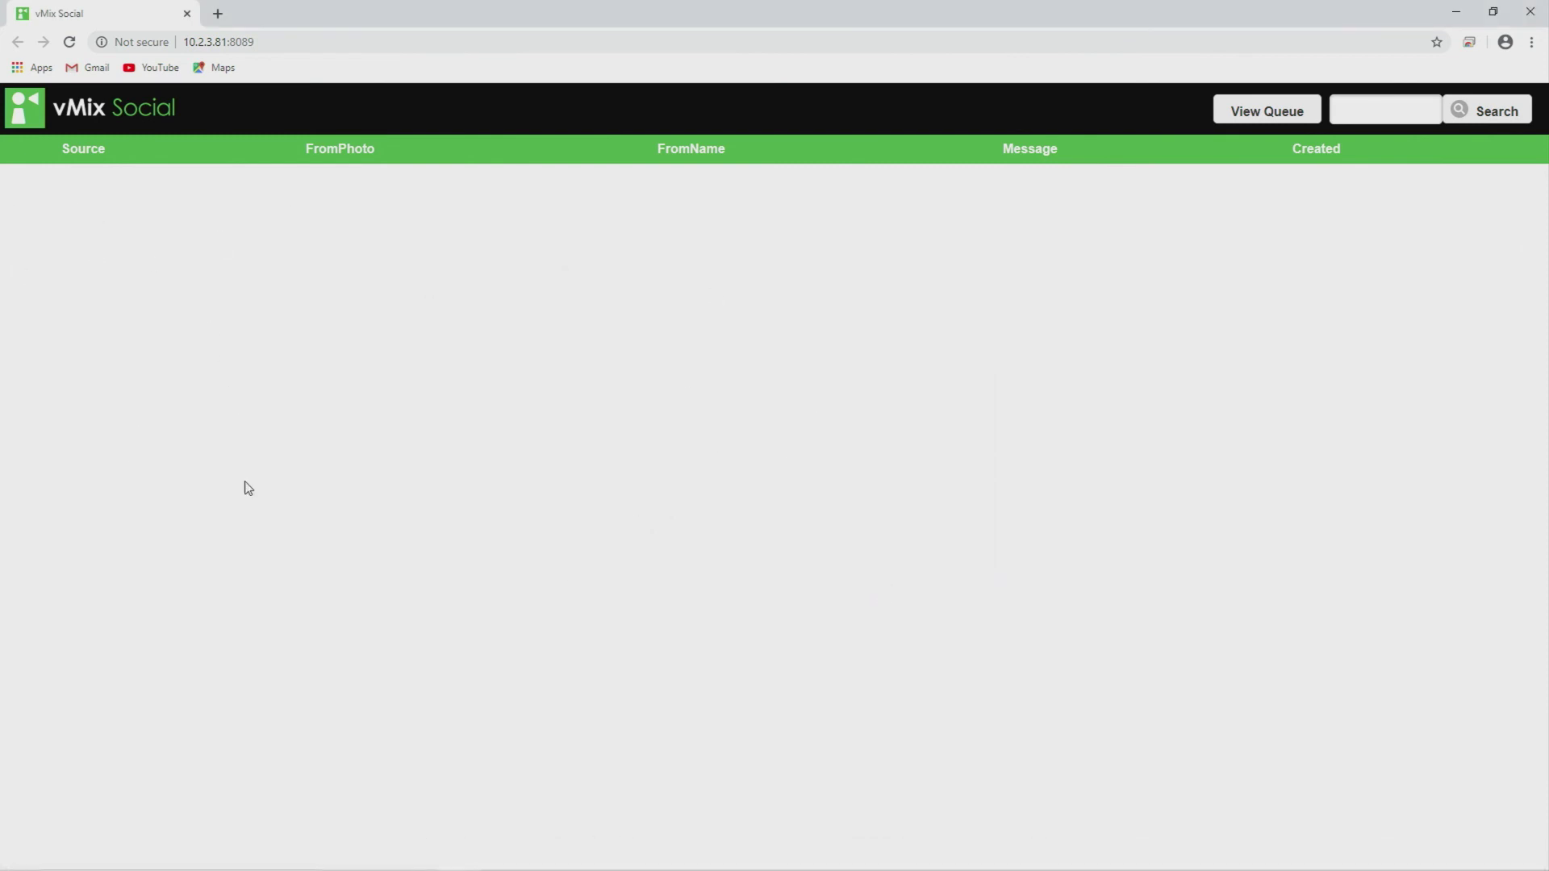
{"action": "left_click", "coordinate": [1233, 115]}
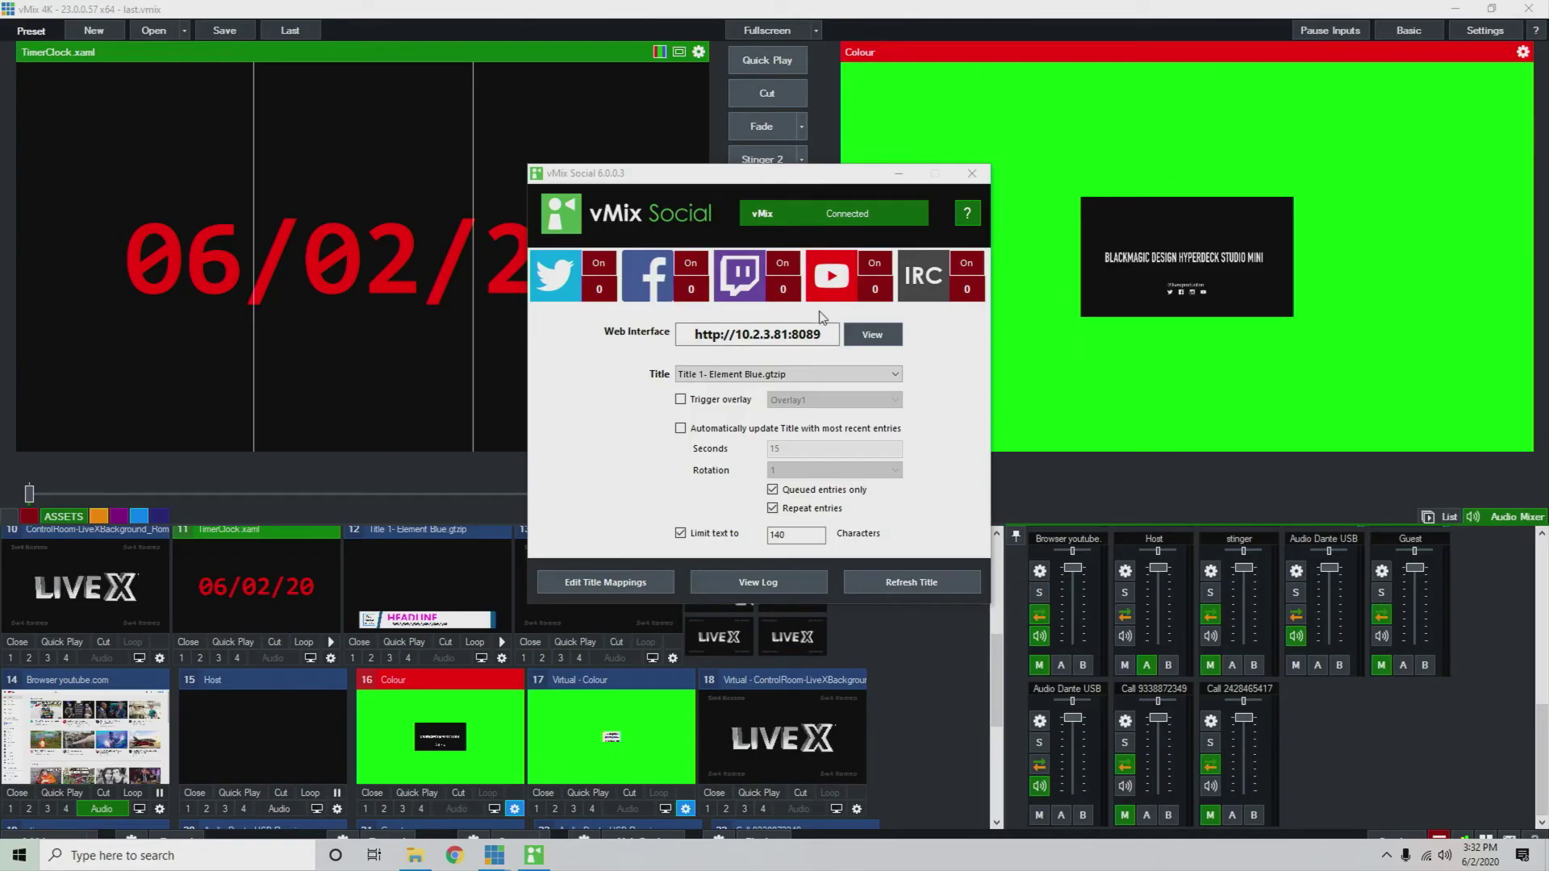
Return to the vMix Social panel and open the title field mappings.
{"action": "left_click", "coordinate": [778, 537]}
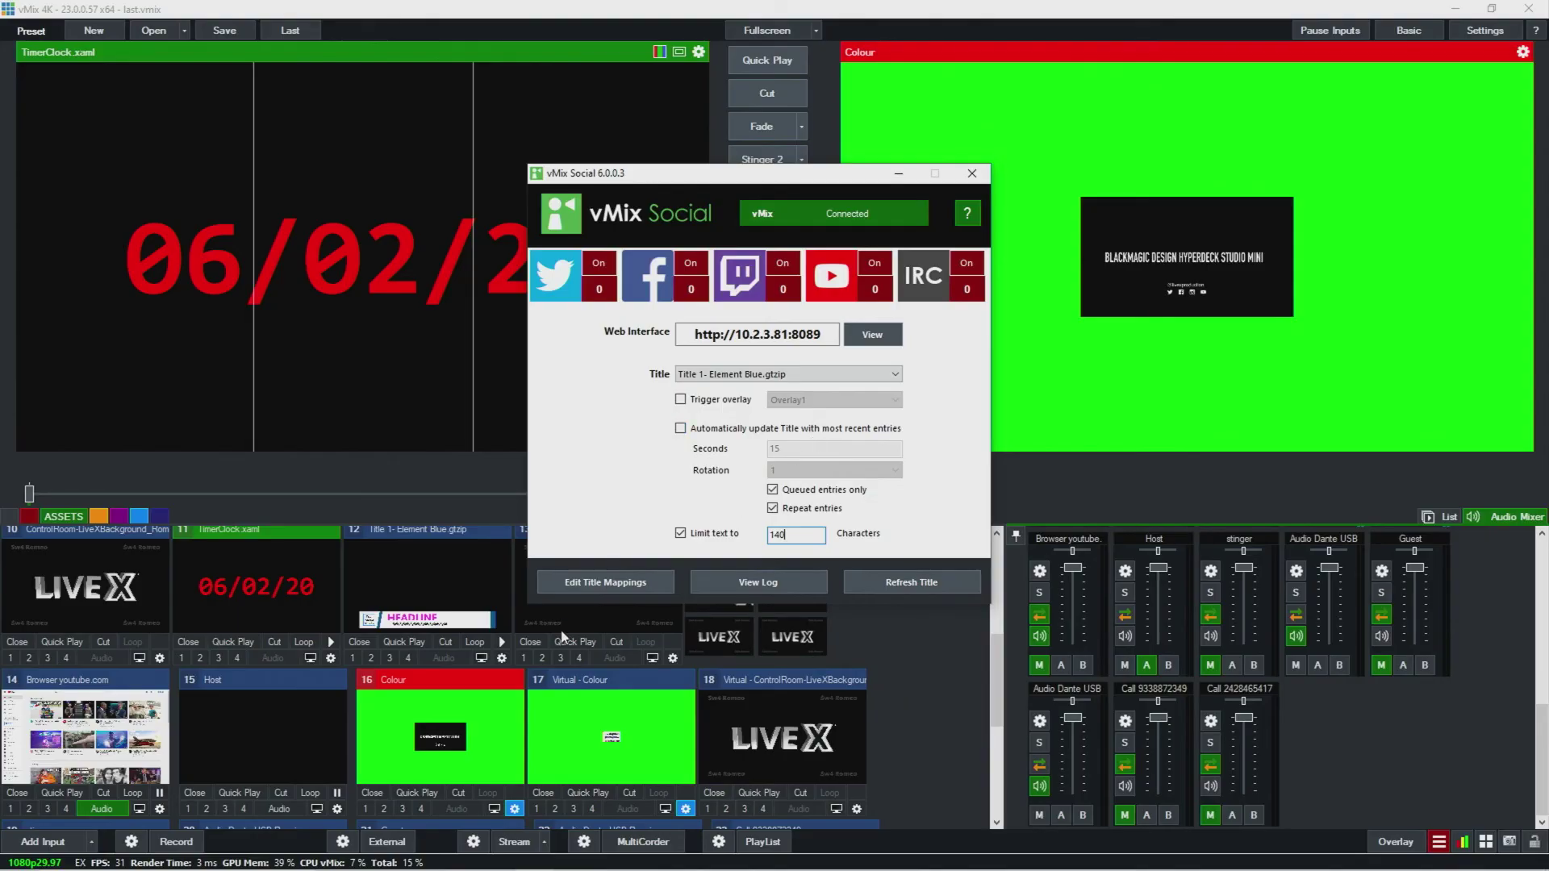
{"action": "left_click", "coordinate": [588, 579]}
{"action": "left_click", "coordinate": [699, 293]}
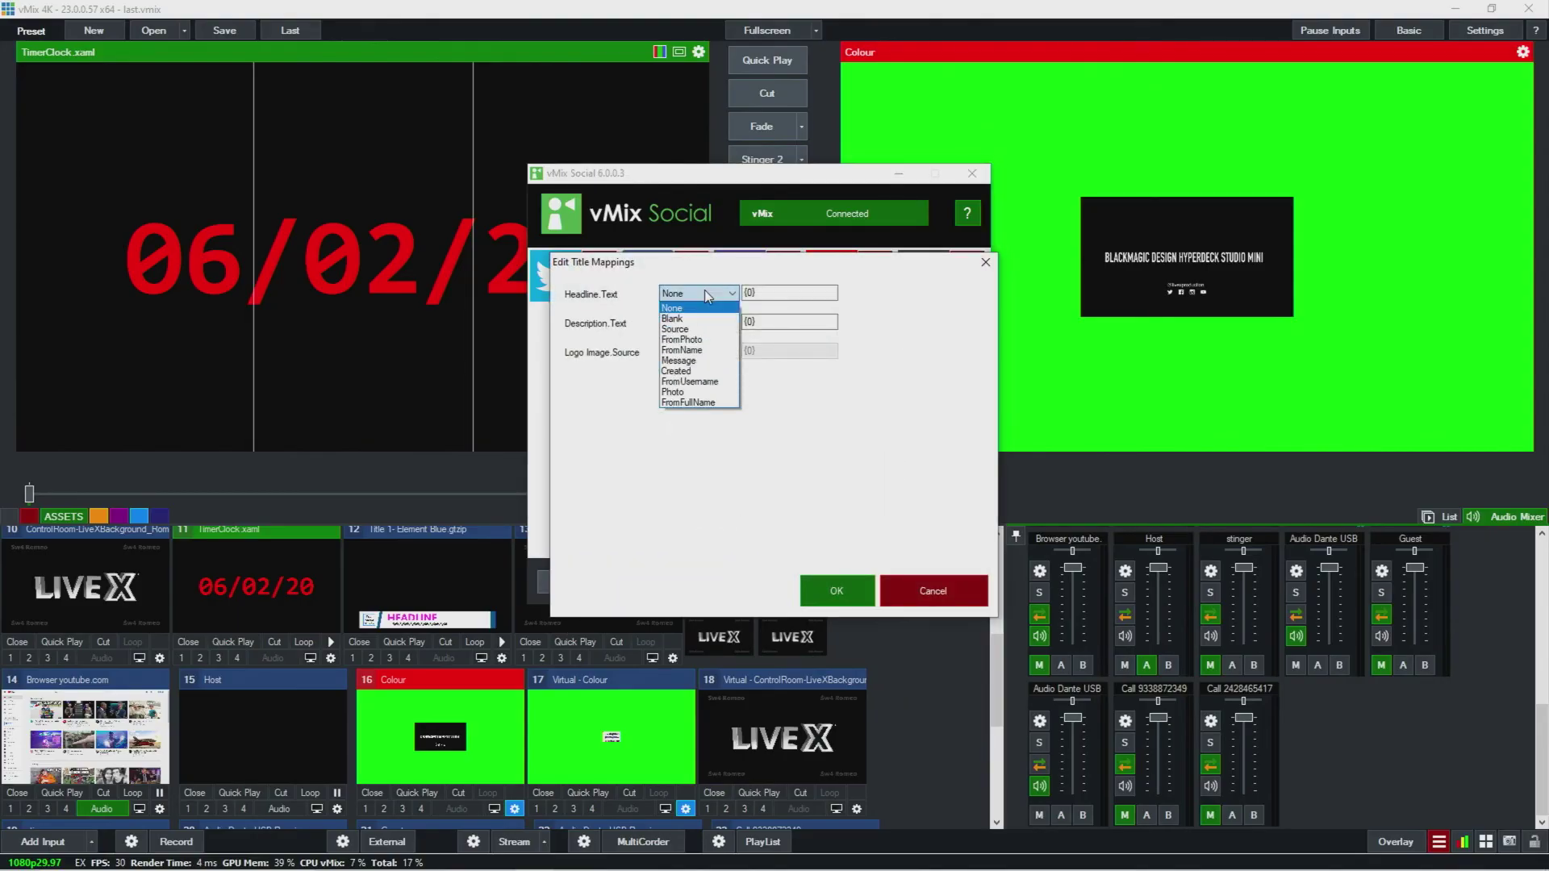
{"action": "left_click", "coordinate": [699, 293]}
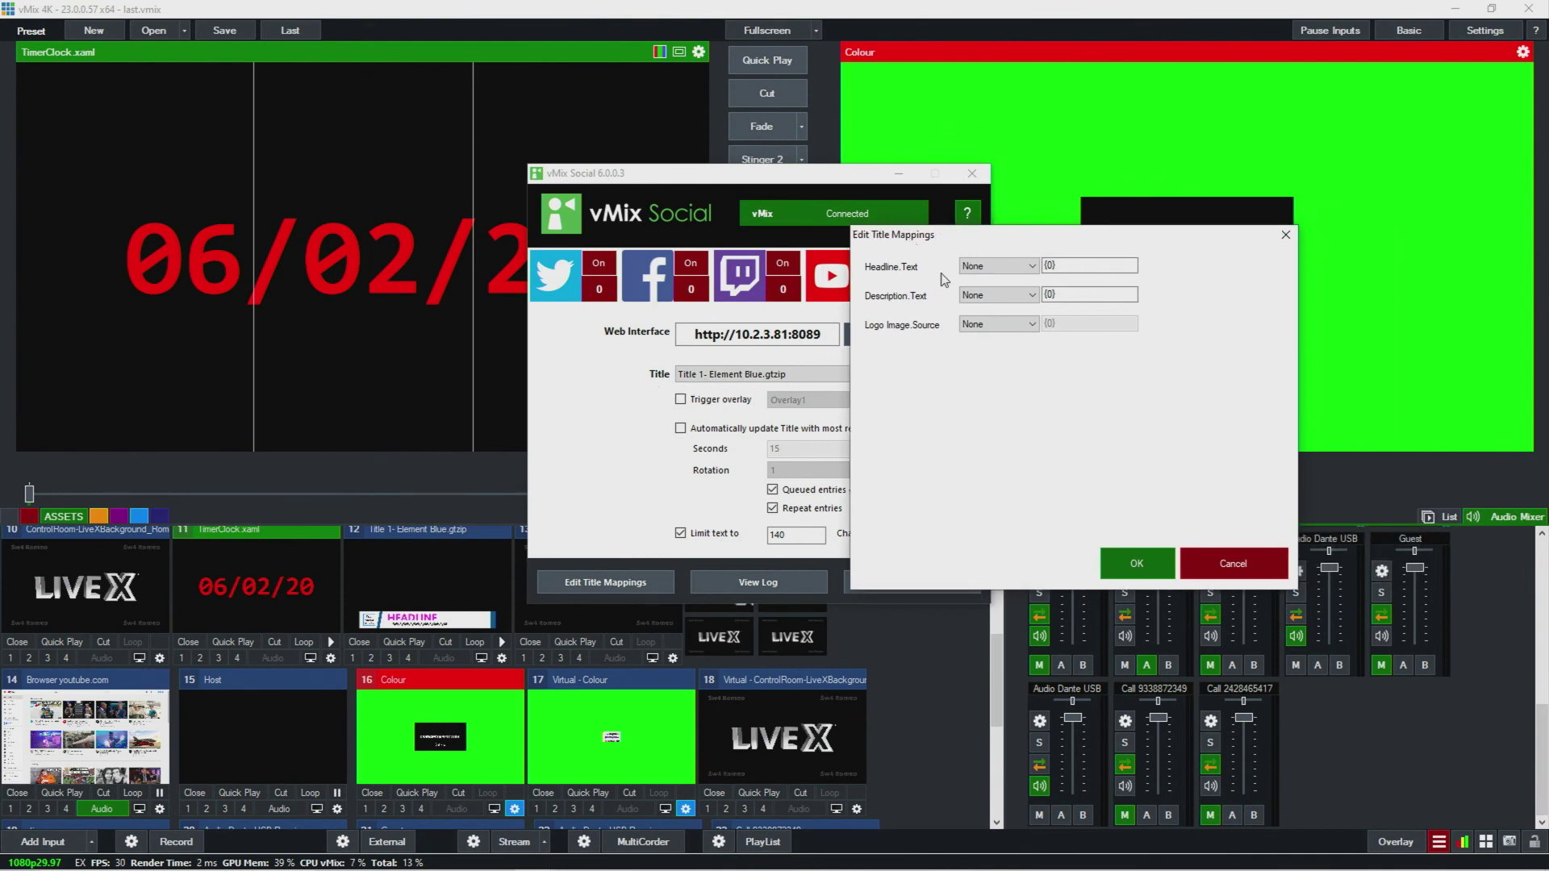
Map Headline.Text to Message, Logo Image.Source to Photo and Description.Text to None, then confirm.
{"action": "left_click", "coordinate": [1009, 265]}
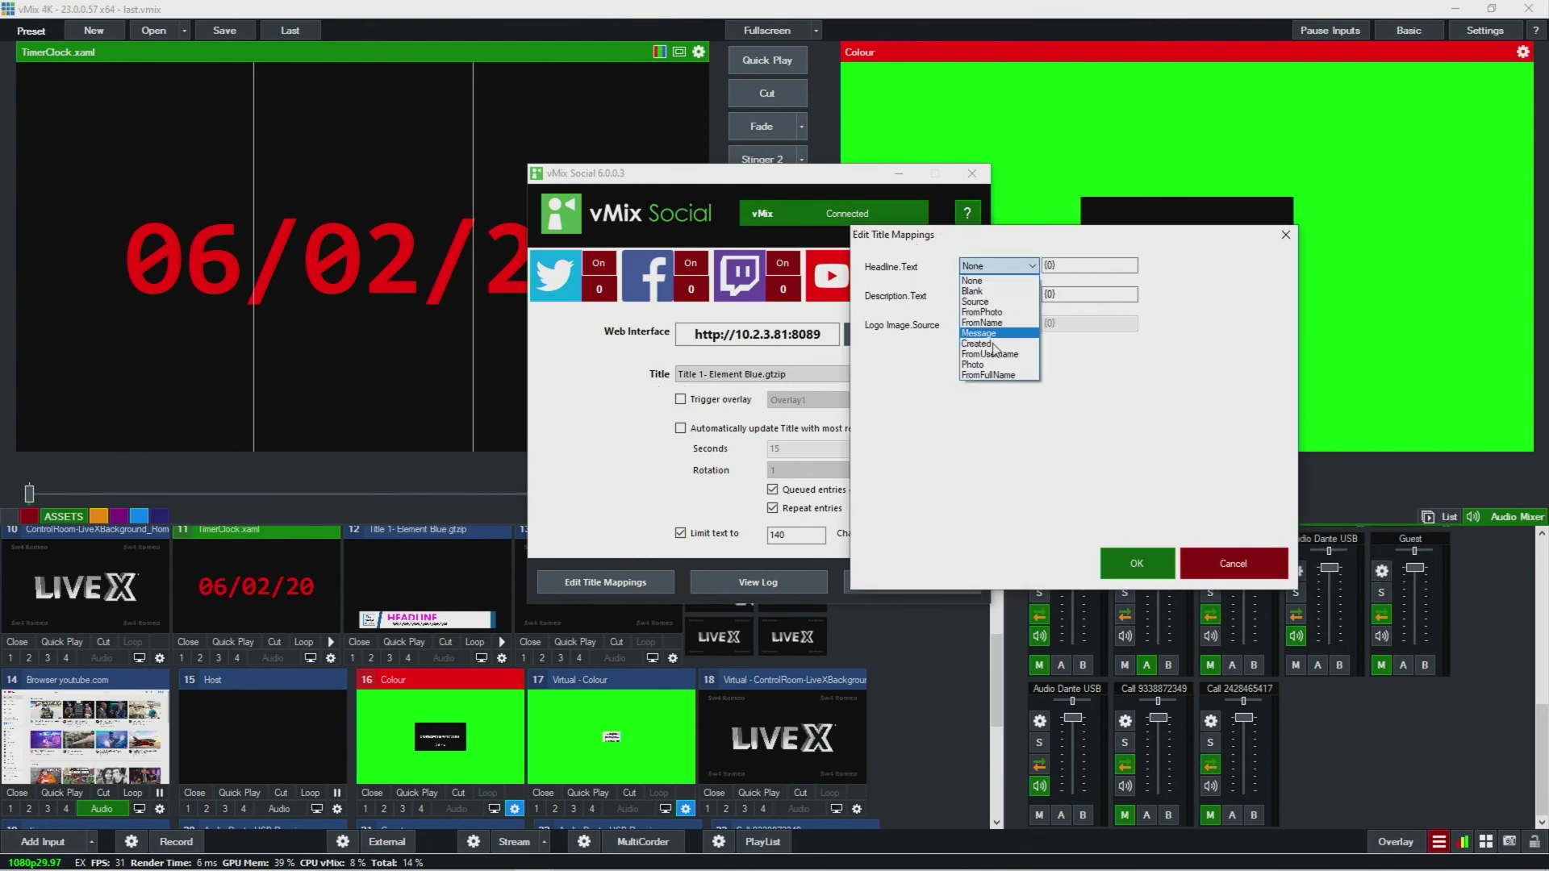
{"action": "left_click", "coordinate": [999, 367]}
{"action": "left_click", "coordinate": [993, 323]}
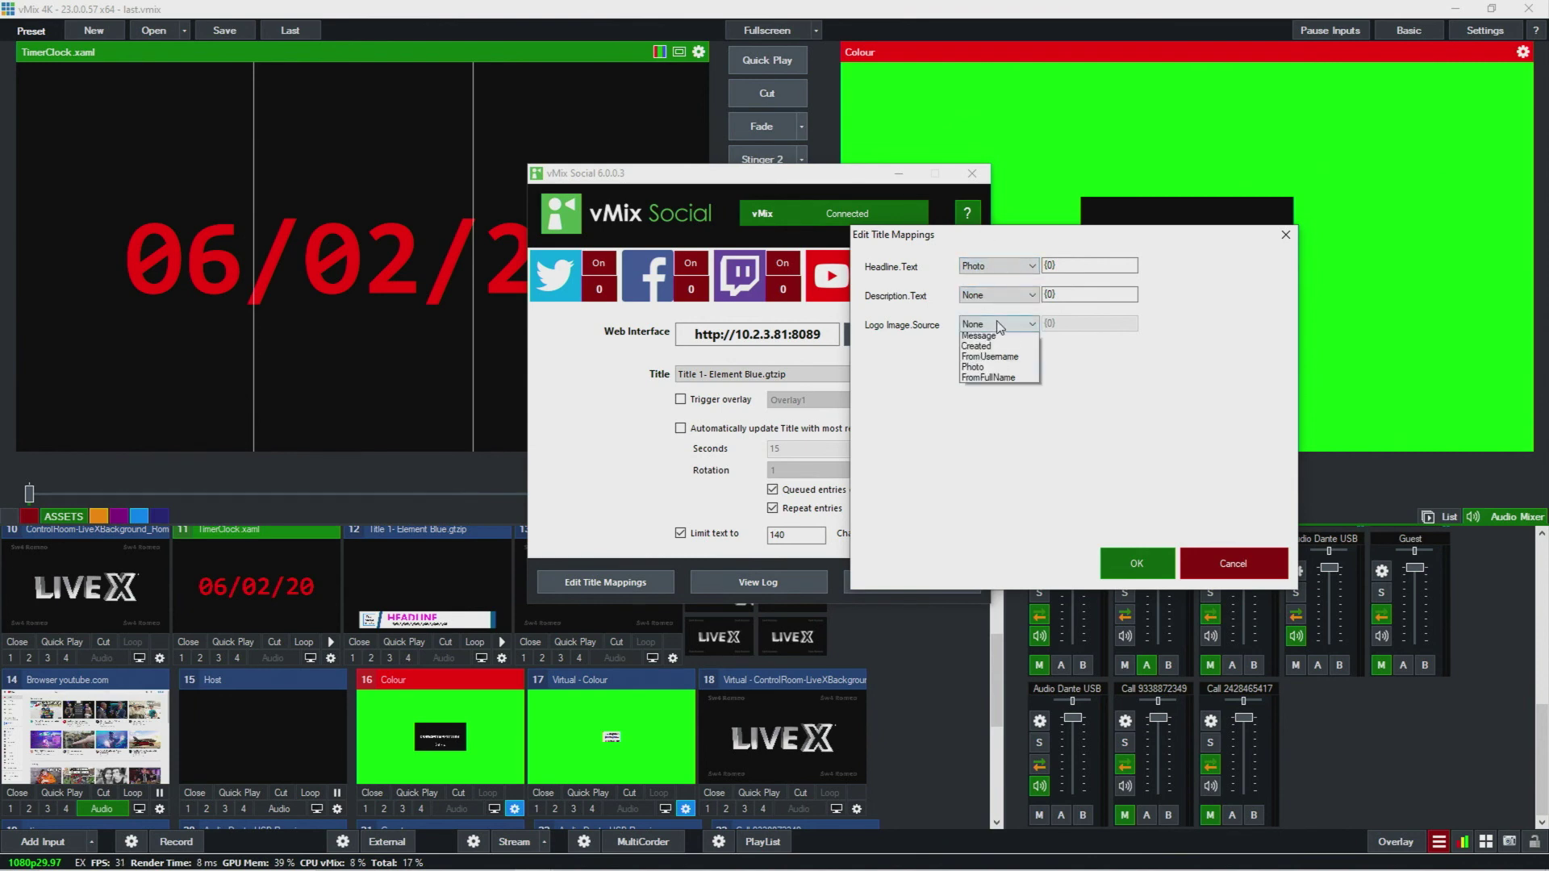
{"action": "left_click", "coordinate": [979, 423]}
{"action": "left_click", "coordinate": [998, 265]}
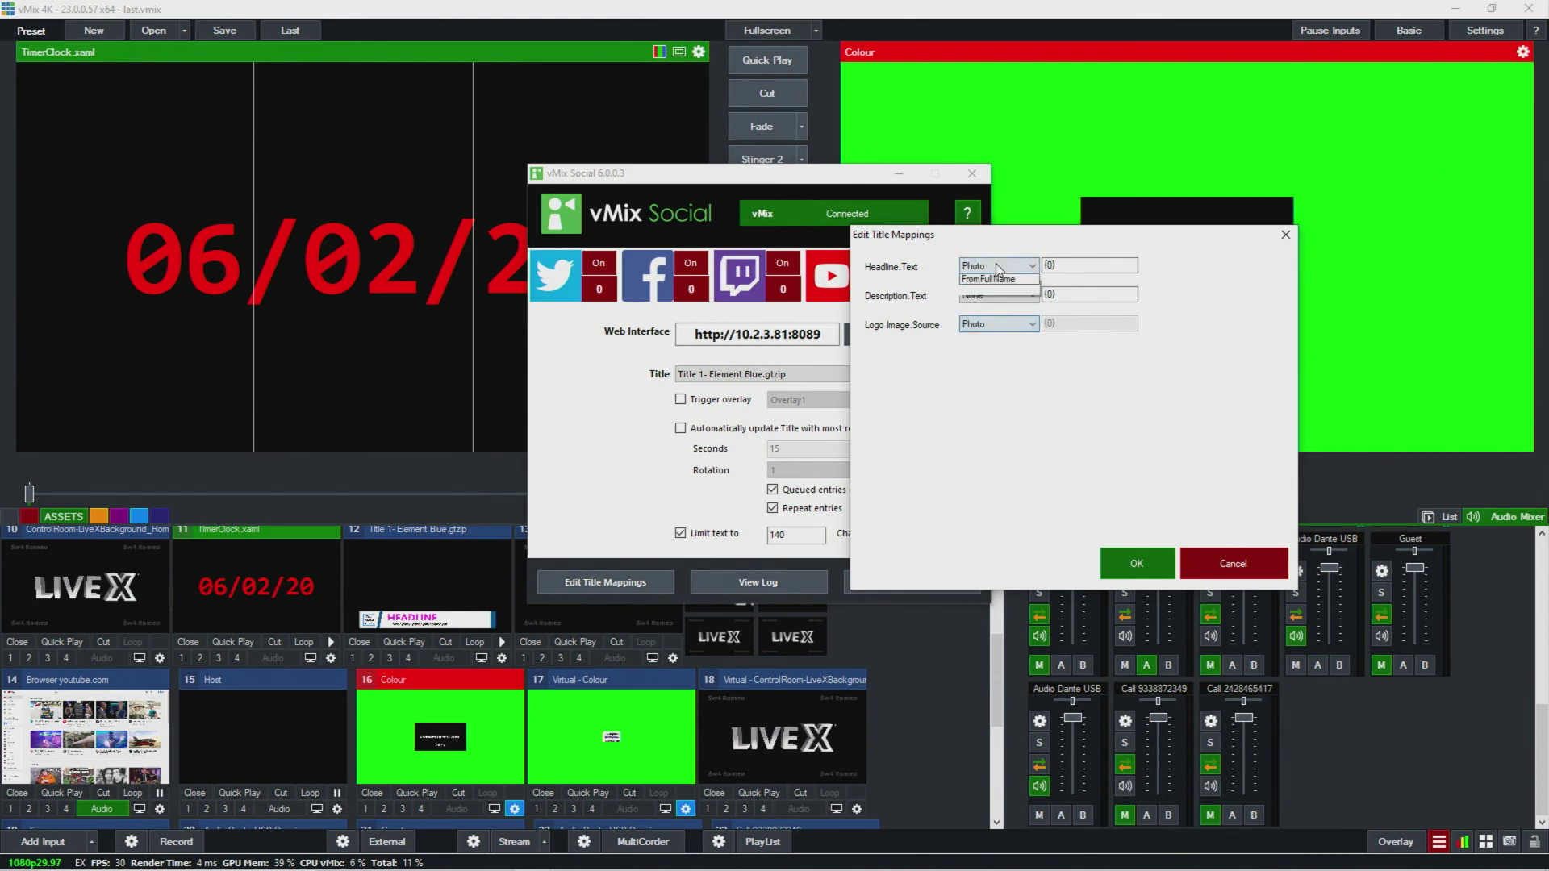
{"action": "left_click", "coordinate": [979, 332]}
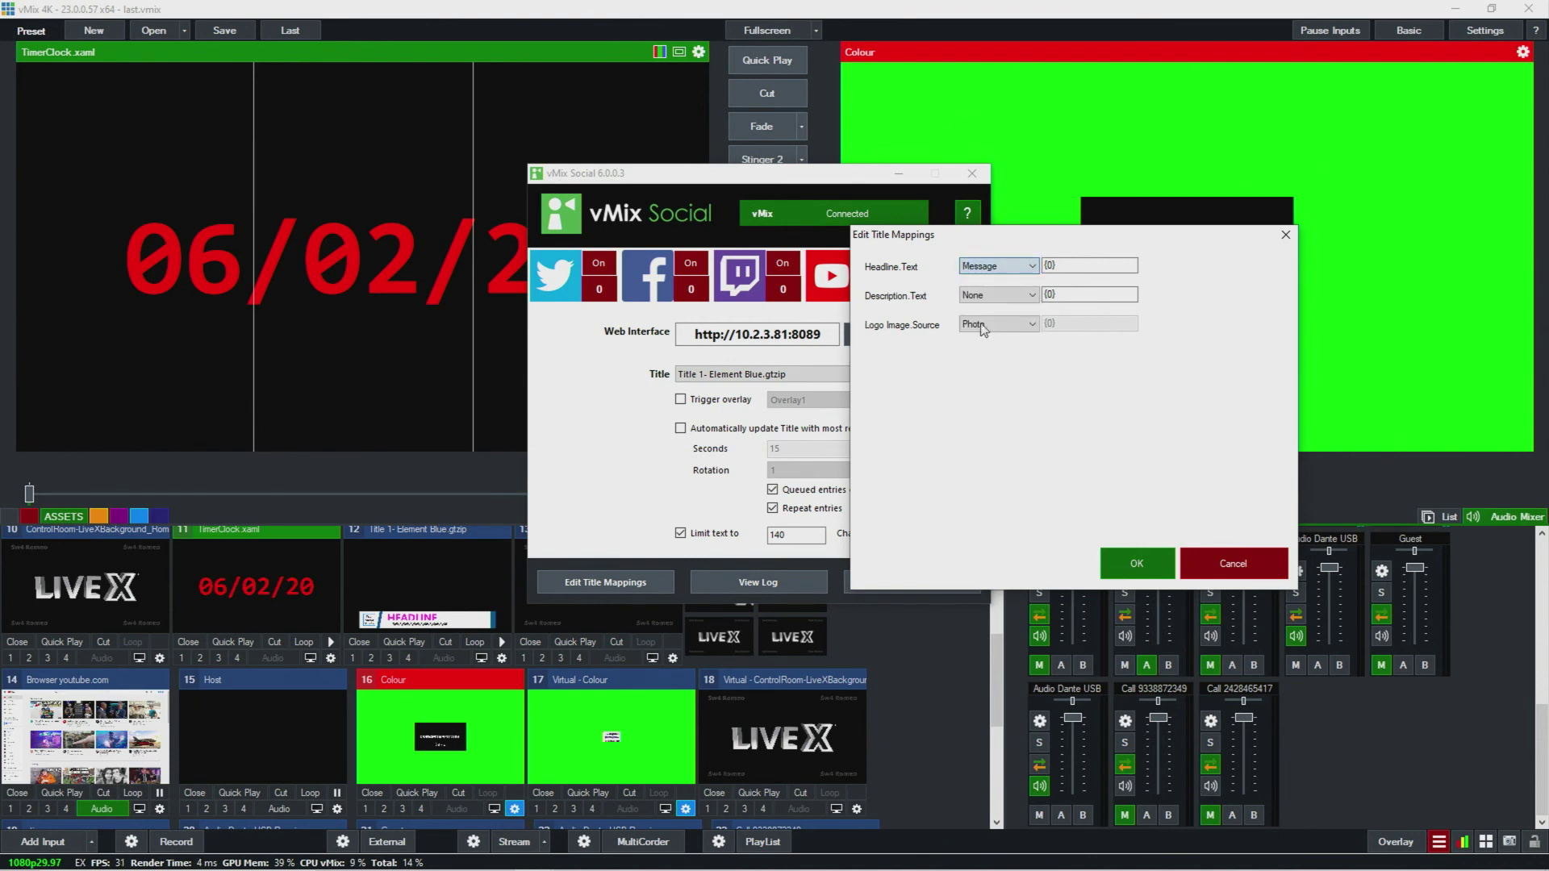
{"action": "left_click", "coordinate": [991, 296]}
{"action": "left_click", "coordinate": [980, 310]}
{"action": "left_click", "coordinate": [1166, 563]}
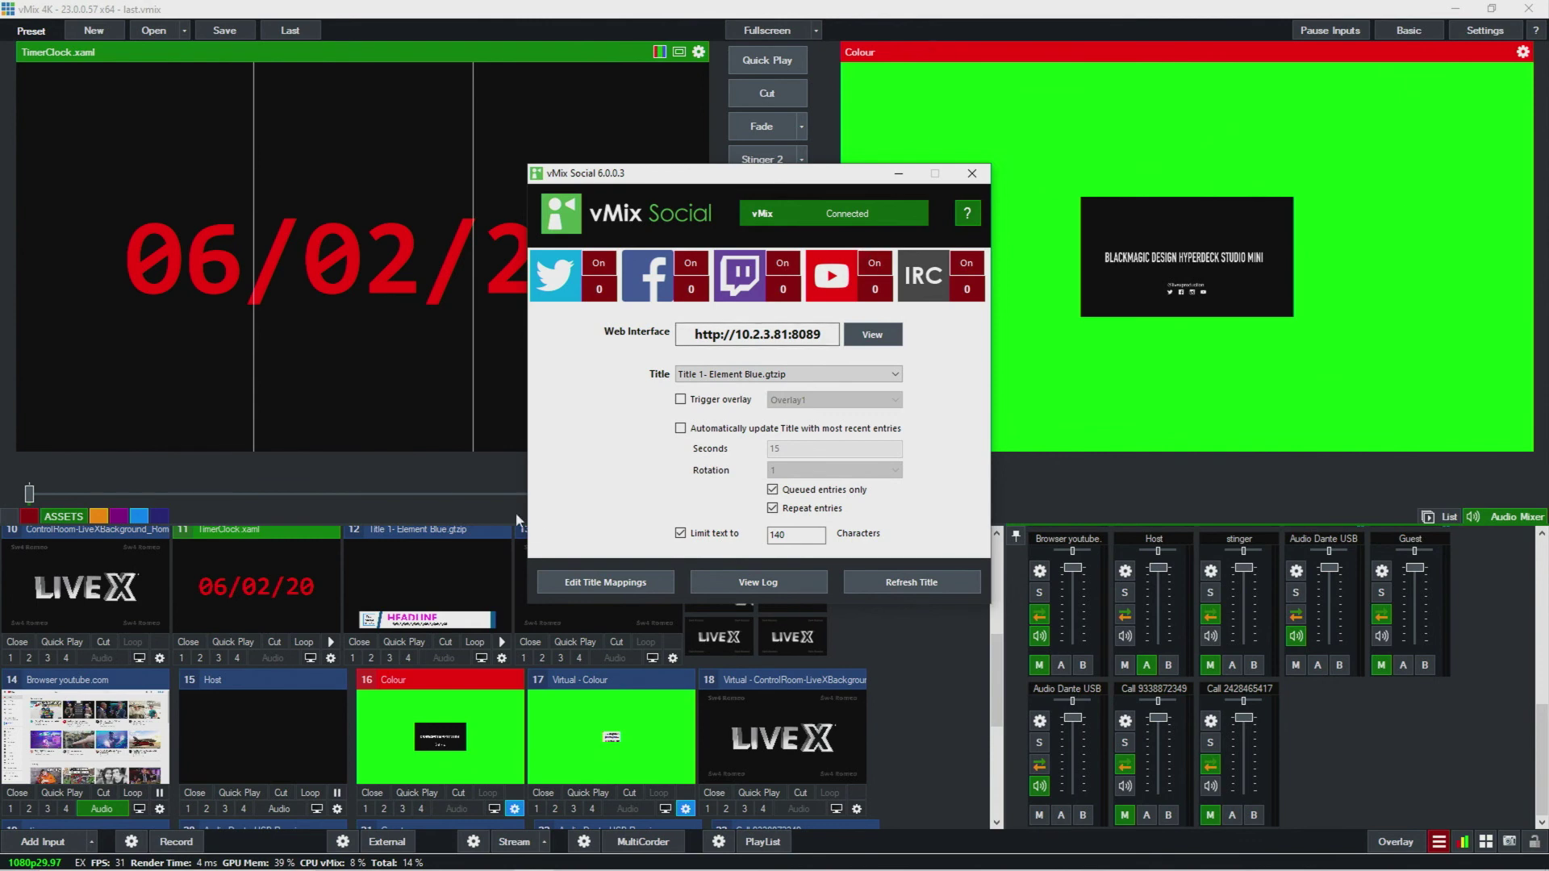
{"action": "left_click", "coordinate": [618, 582]}
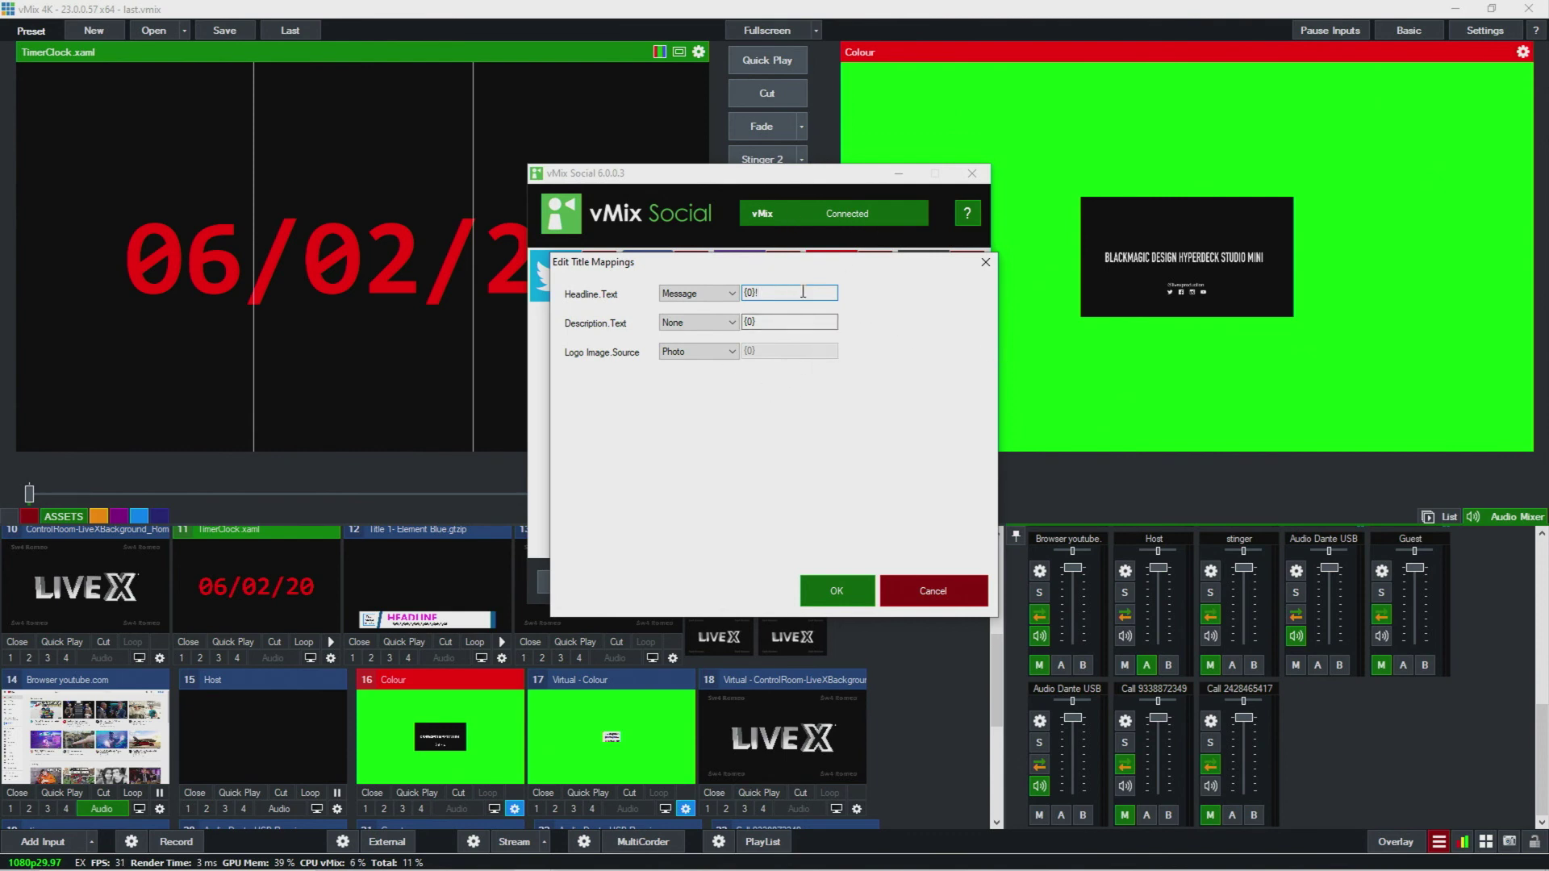
{"action": "left_click", "coordinate": [839, 593]}
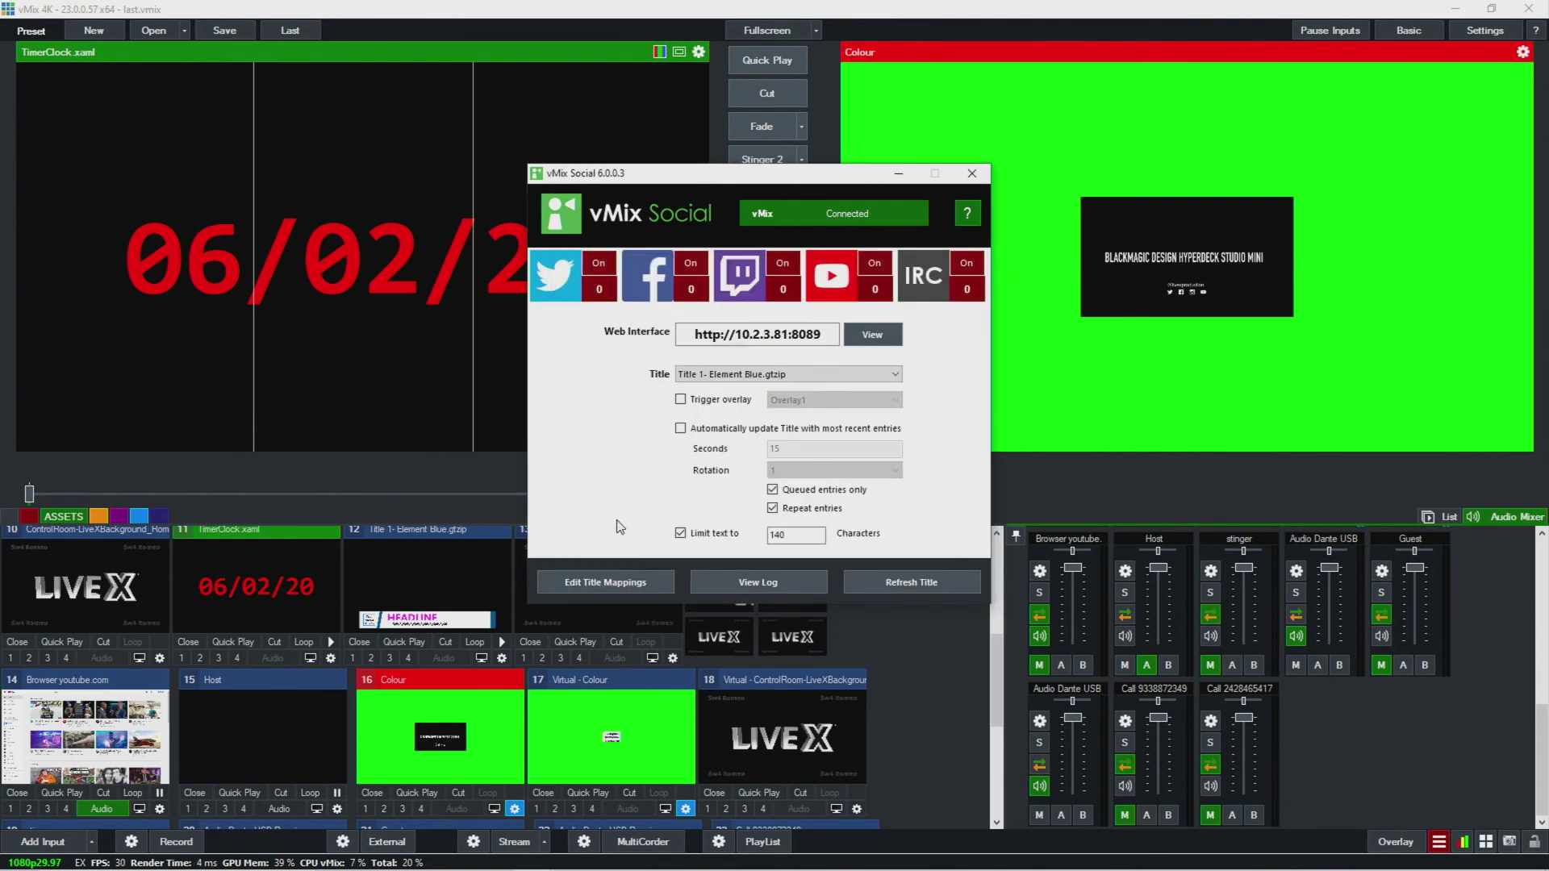
Look over the YouTube settings and activity log, then cancel quitting vMix Social.
{"action": "left_click", "coordinate": [827, 282]}
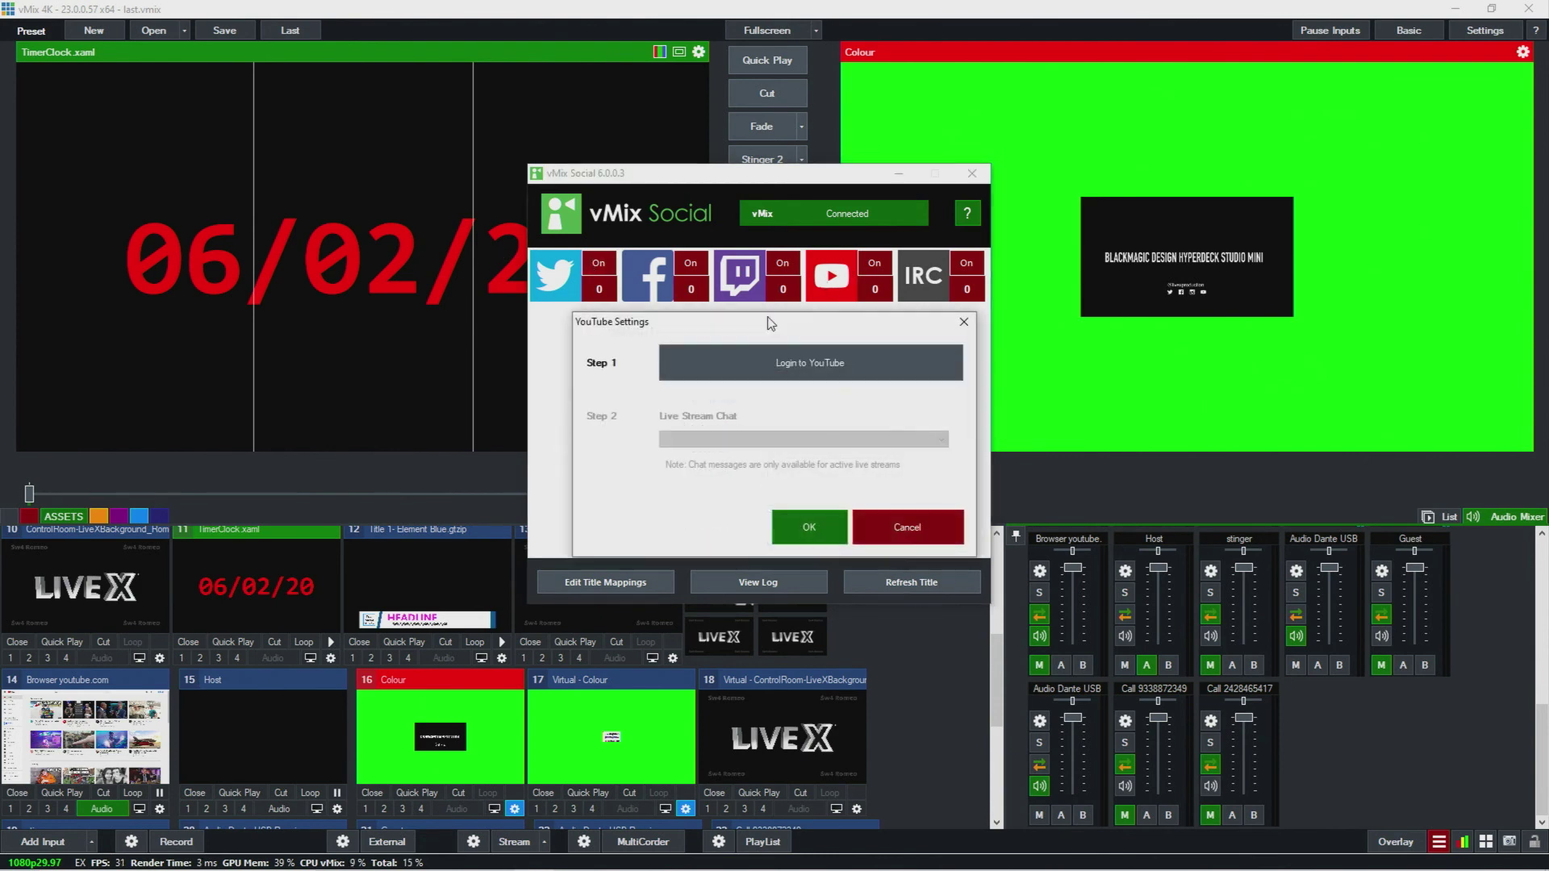
{"action": "left_click", "coordinate": [963, 322]}
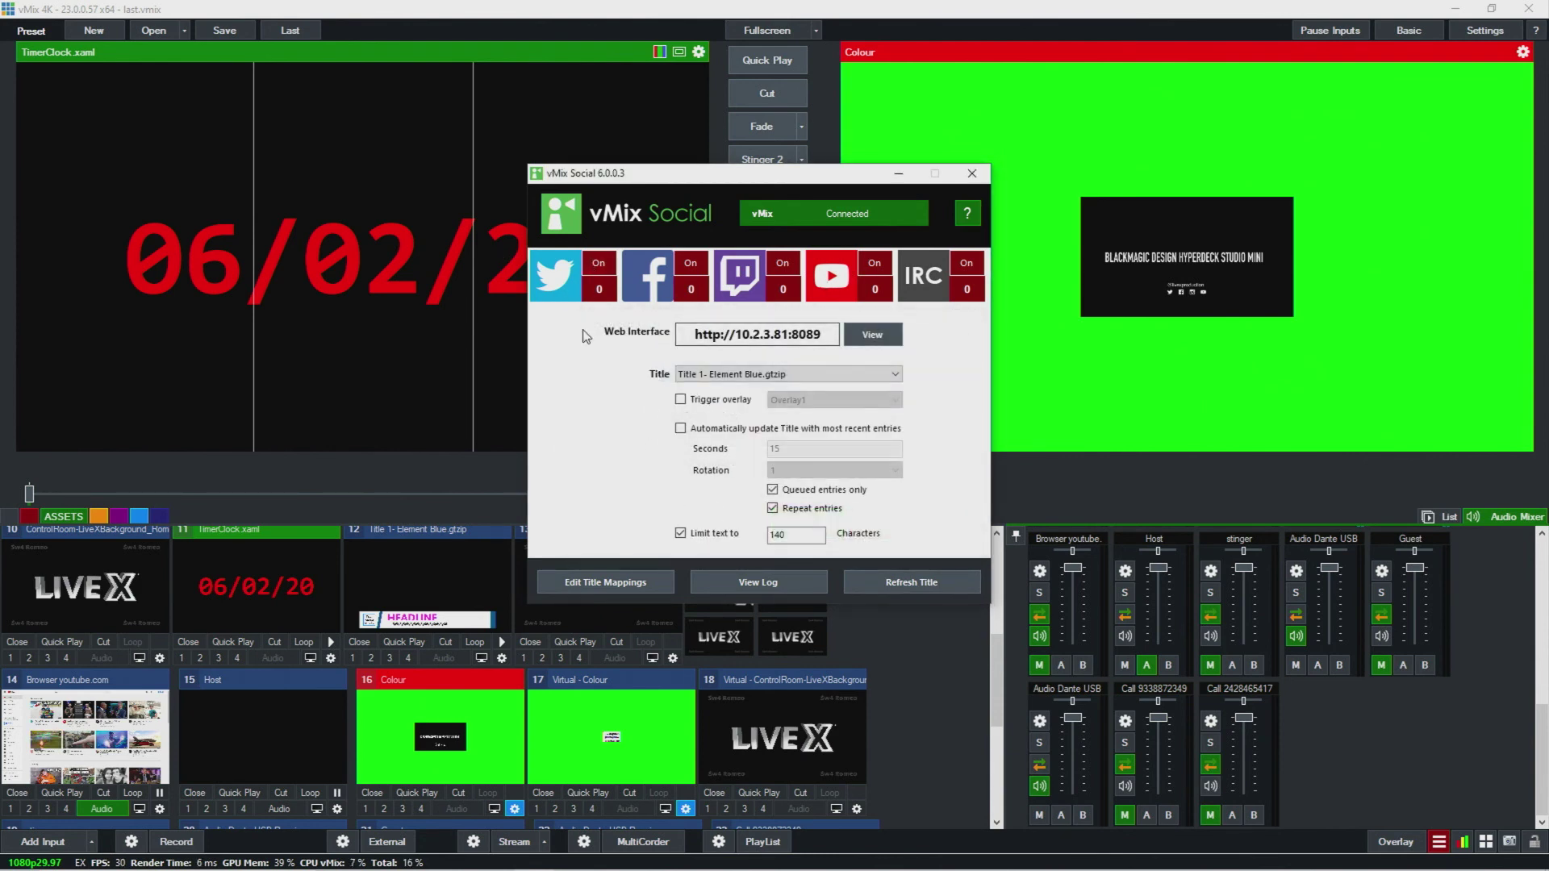
{"action": "left_click", "coordinate": [728, 578]}
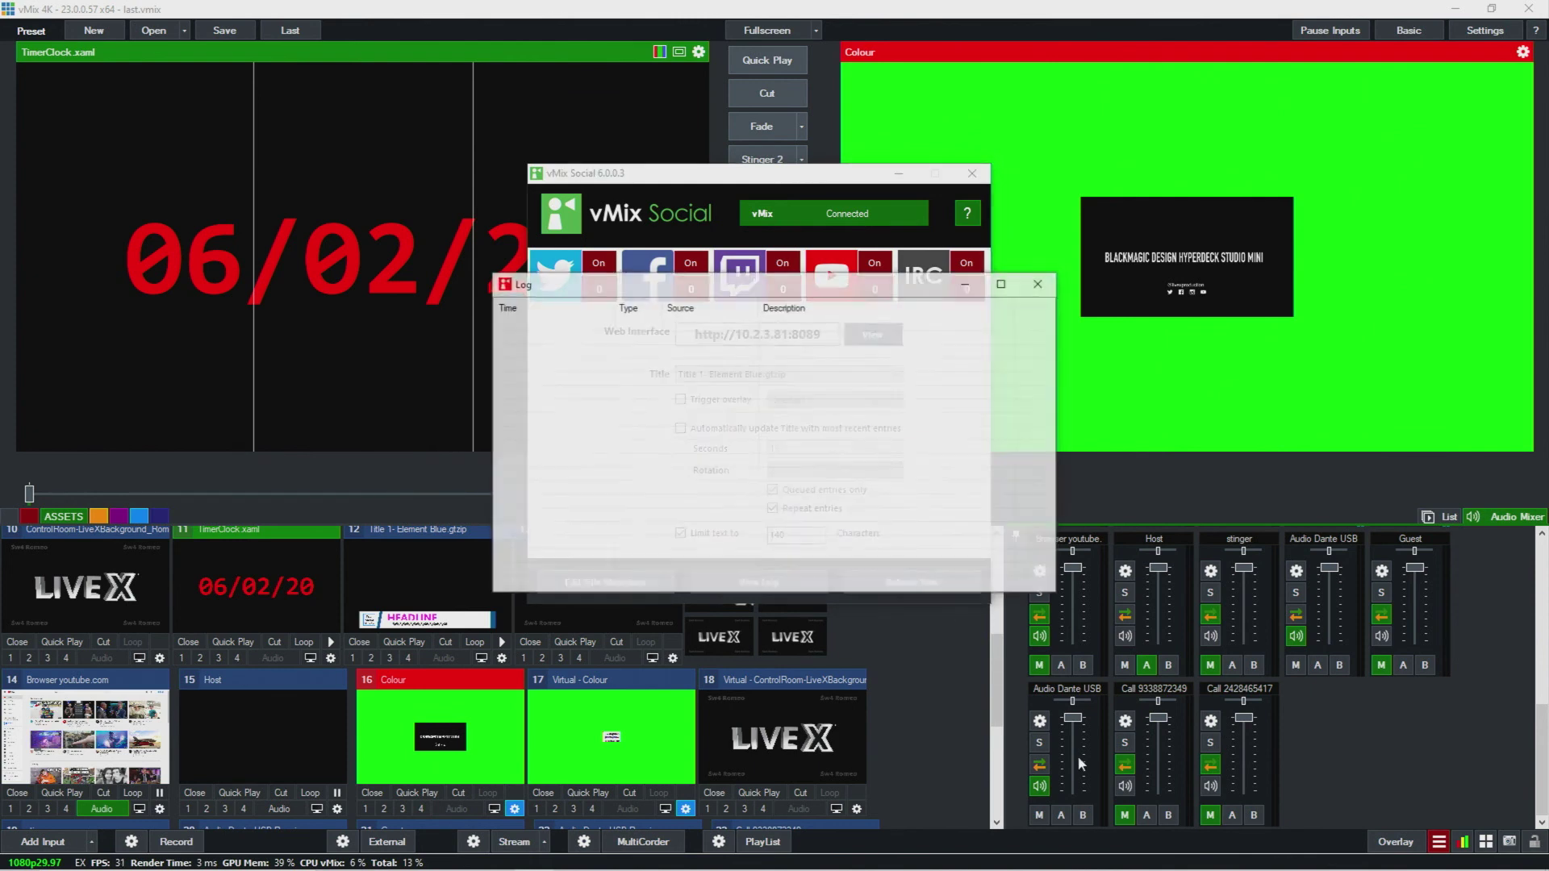
{"action": "left_click", "coordinate": [1040, 282]}
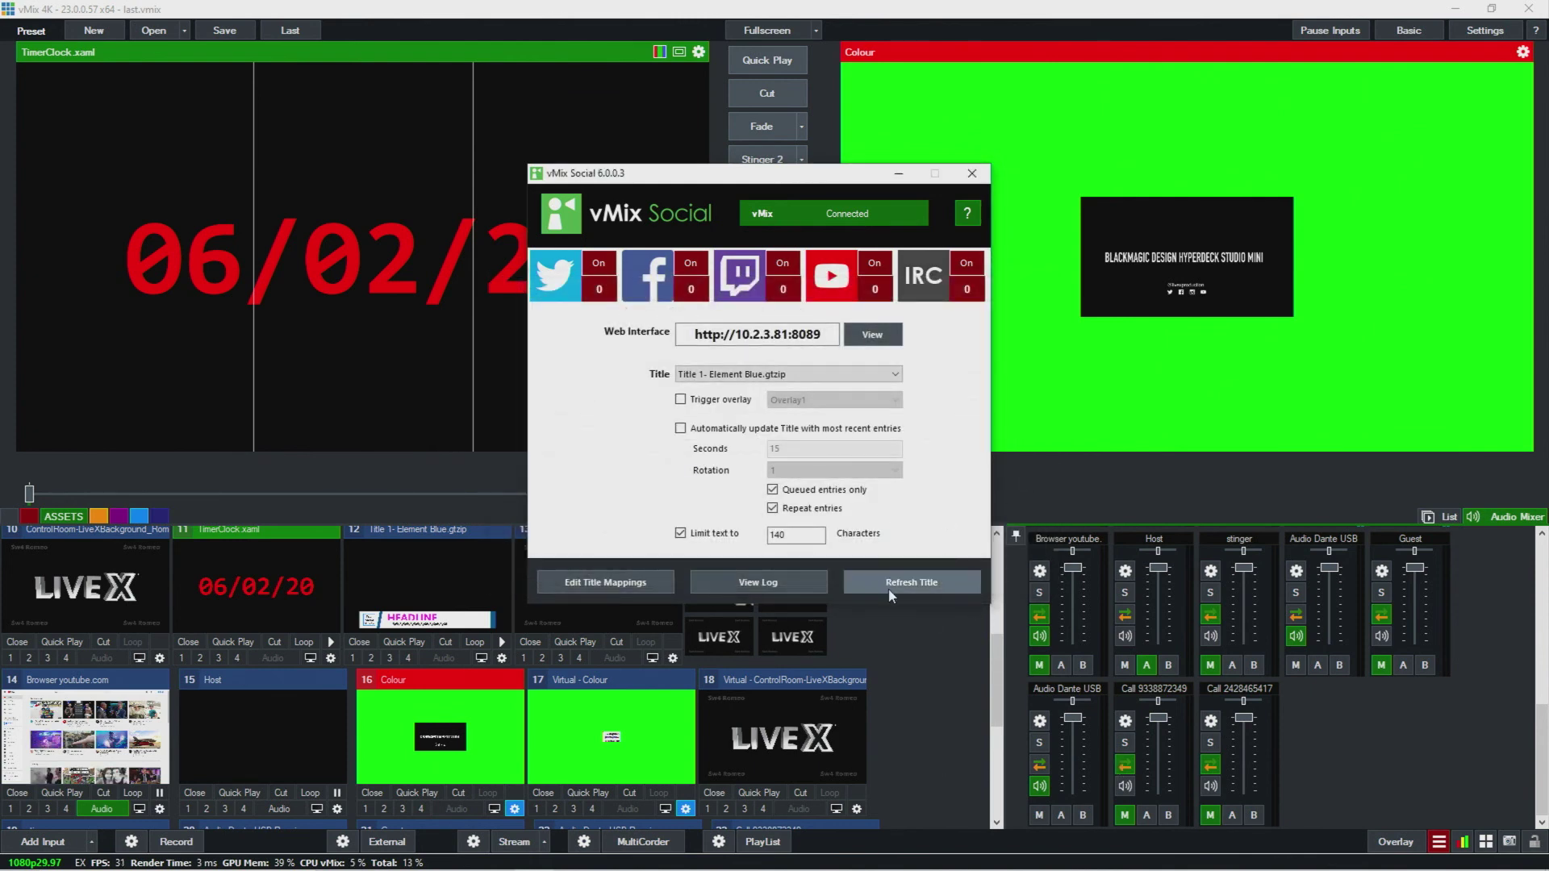
{"action": "left_click", "coordinate": [972, 173]}
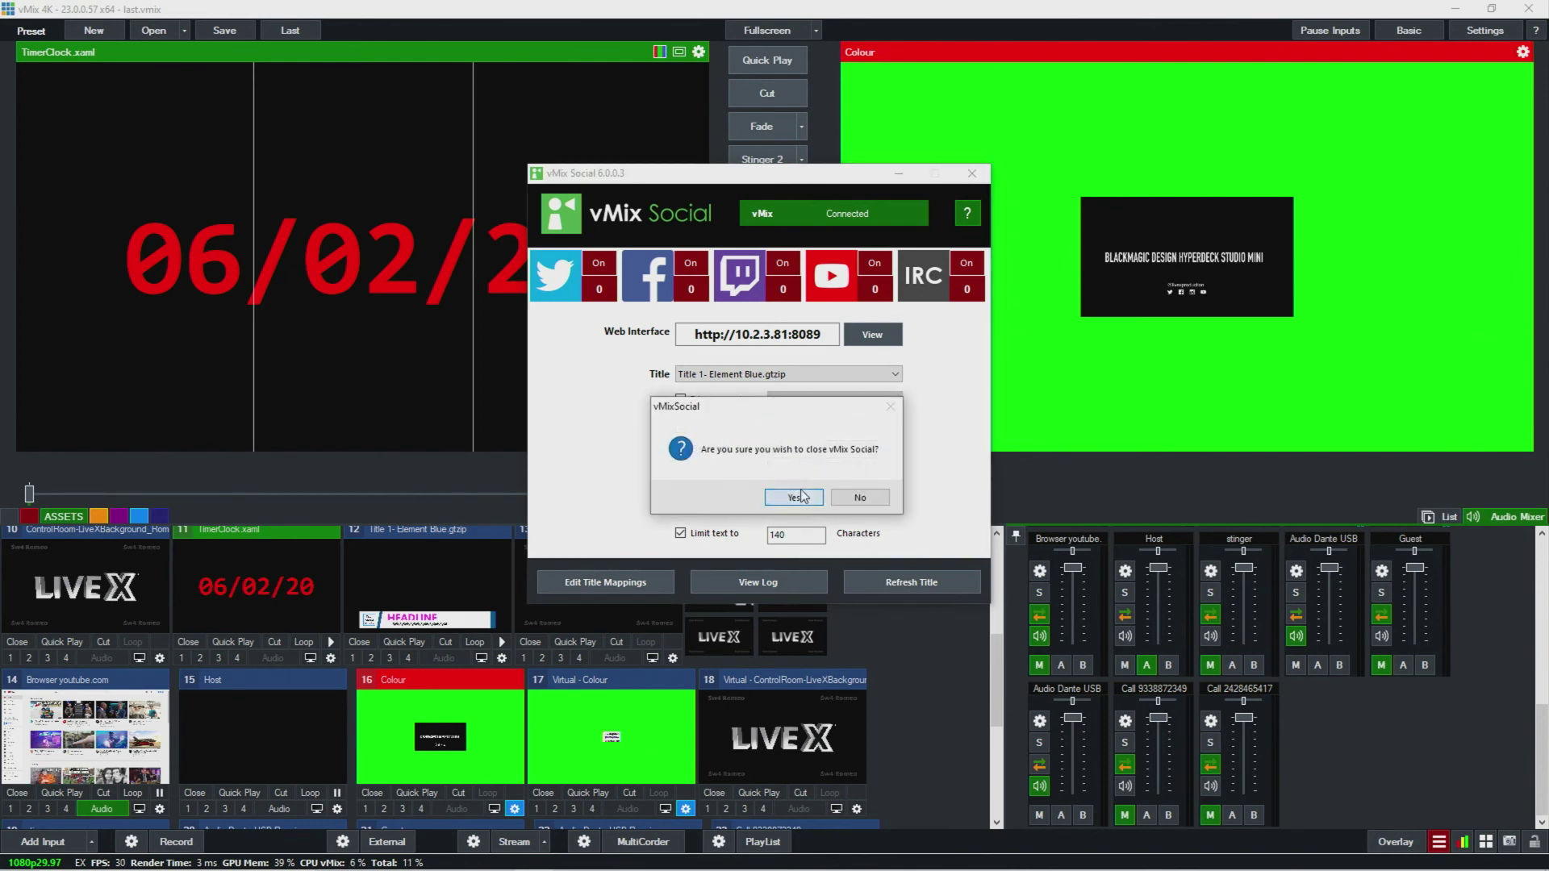
{"action": "left_click", "coordinate": [860, 498]}
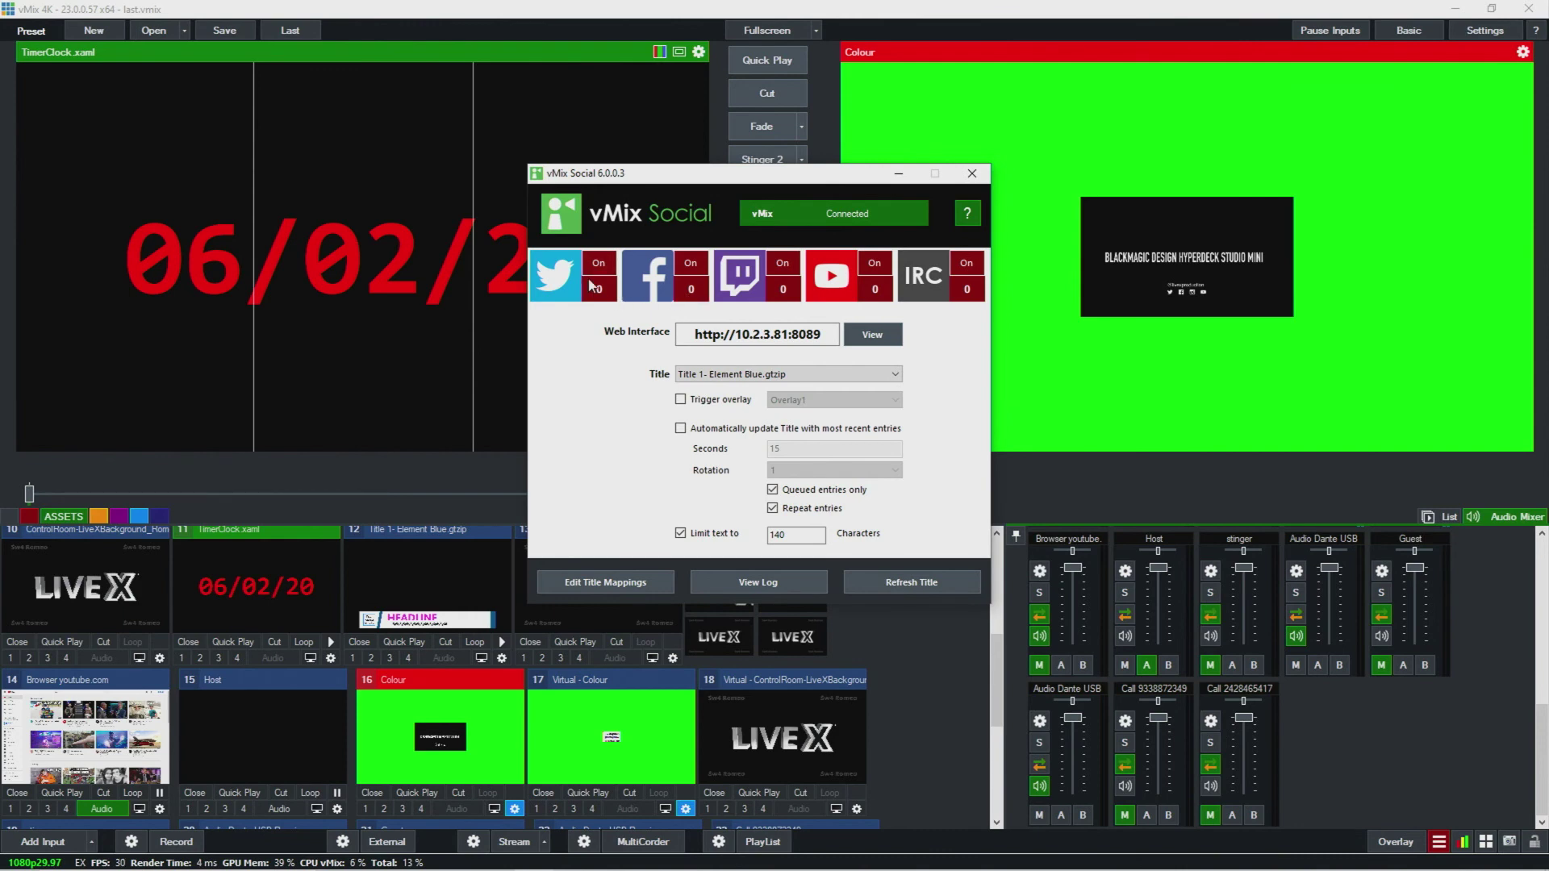
Leave the Twitter feed type on Search, cancel, then close vMix Social and confirm.
{"action": "left_click", "coordinate": [538, 267]}
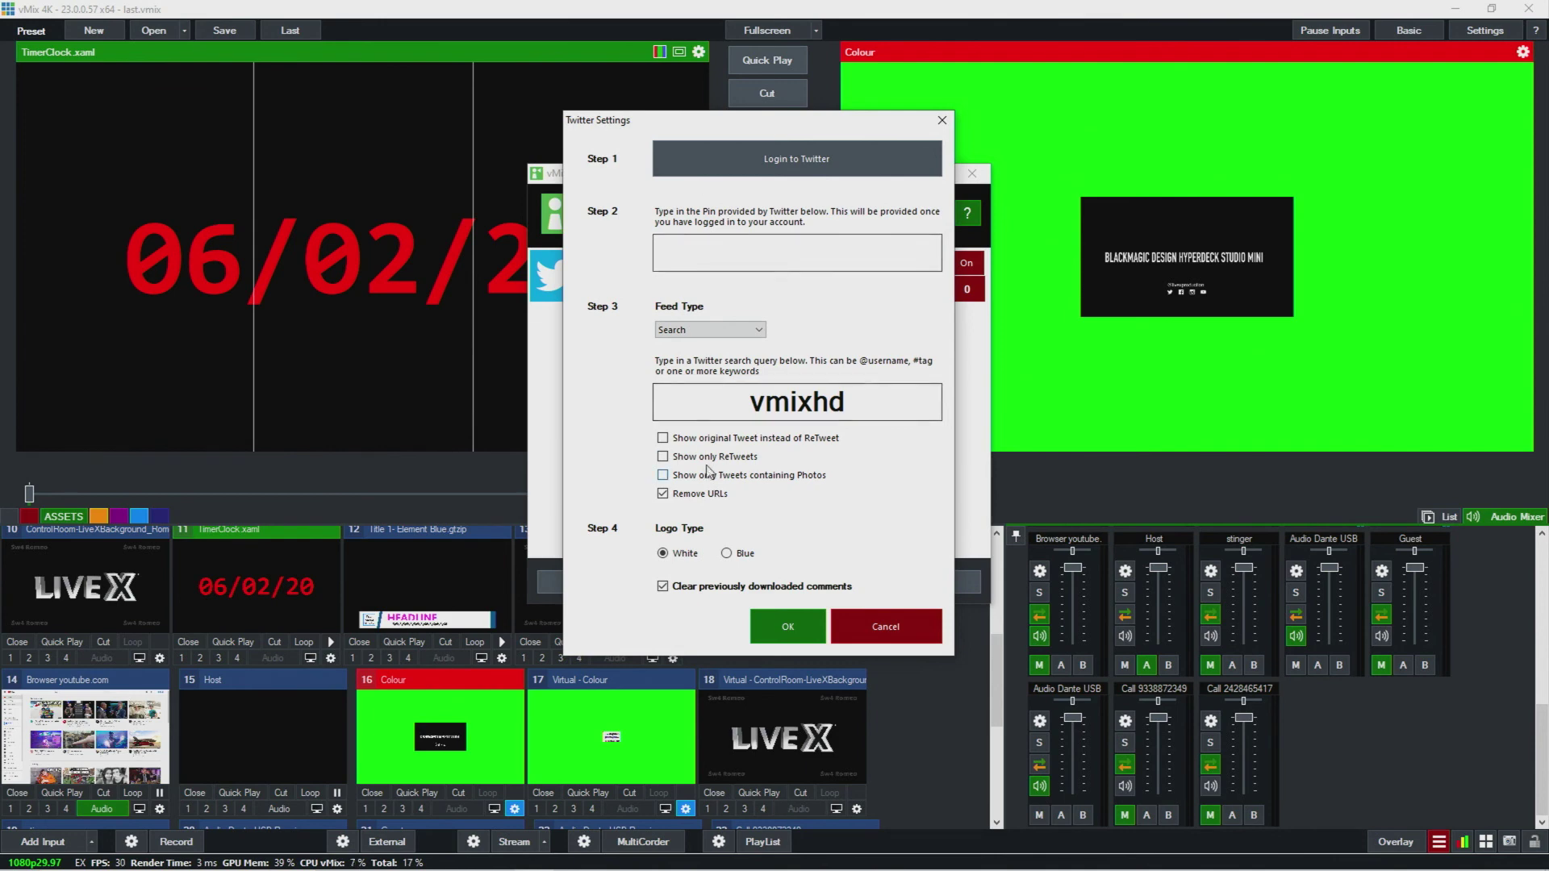
{"action": "left_click", "coordinate": [693, 328]}
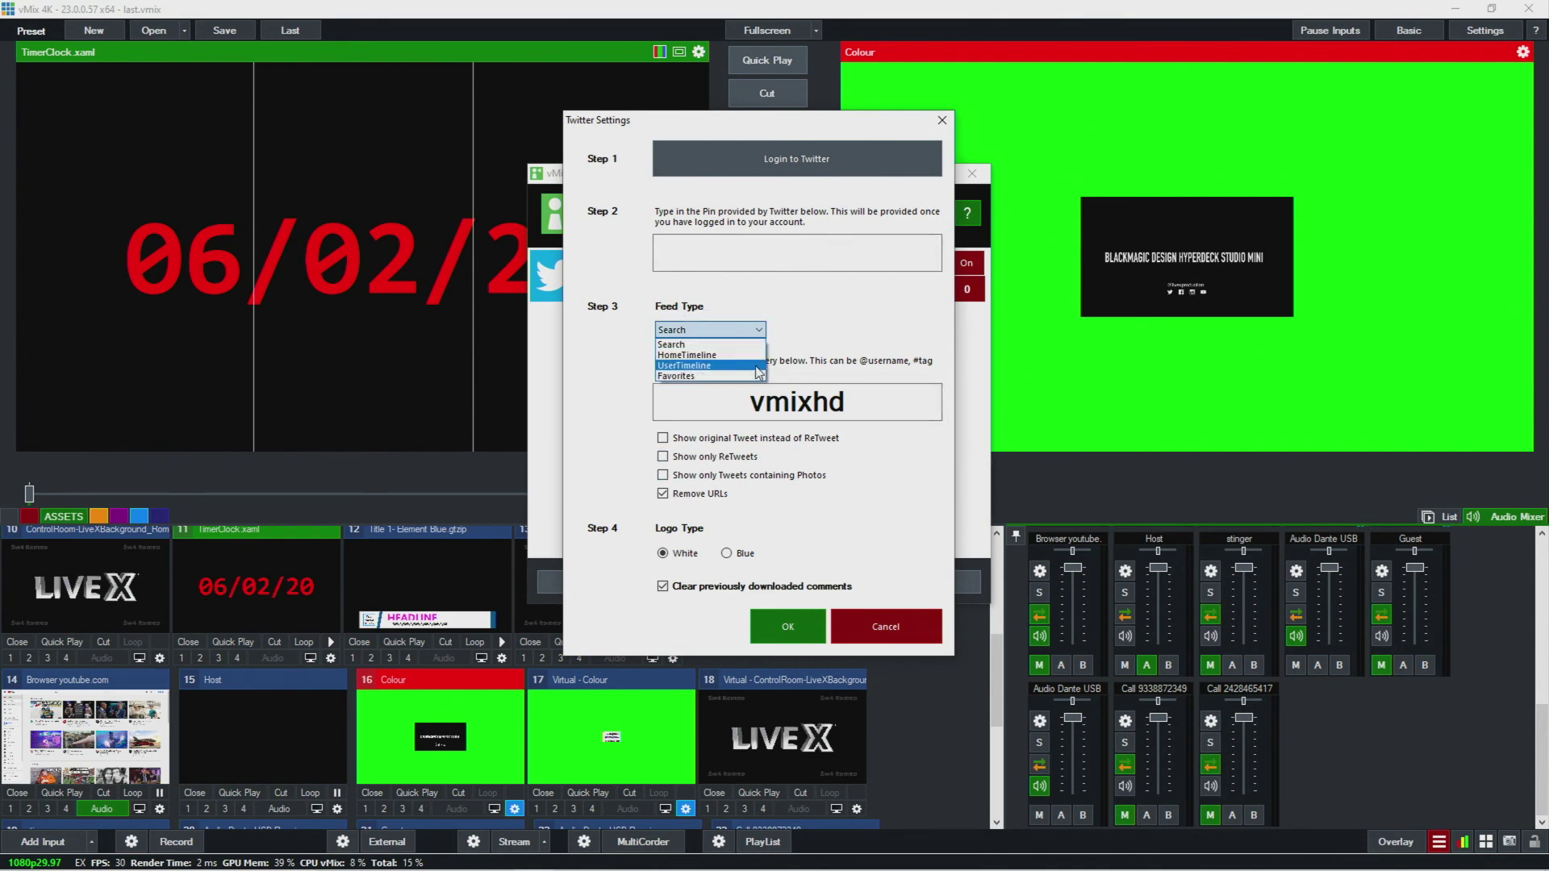
{"action": "left_click", "coordinate": [671, 345]}
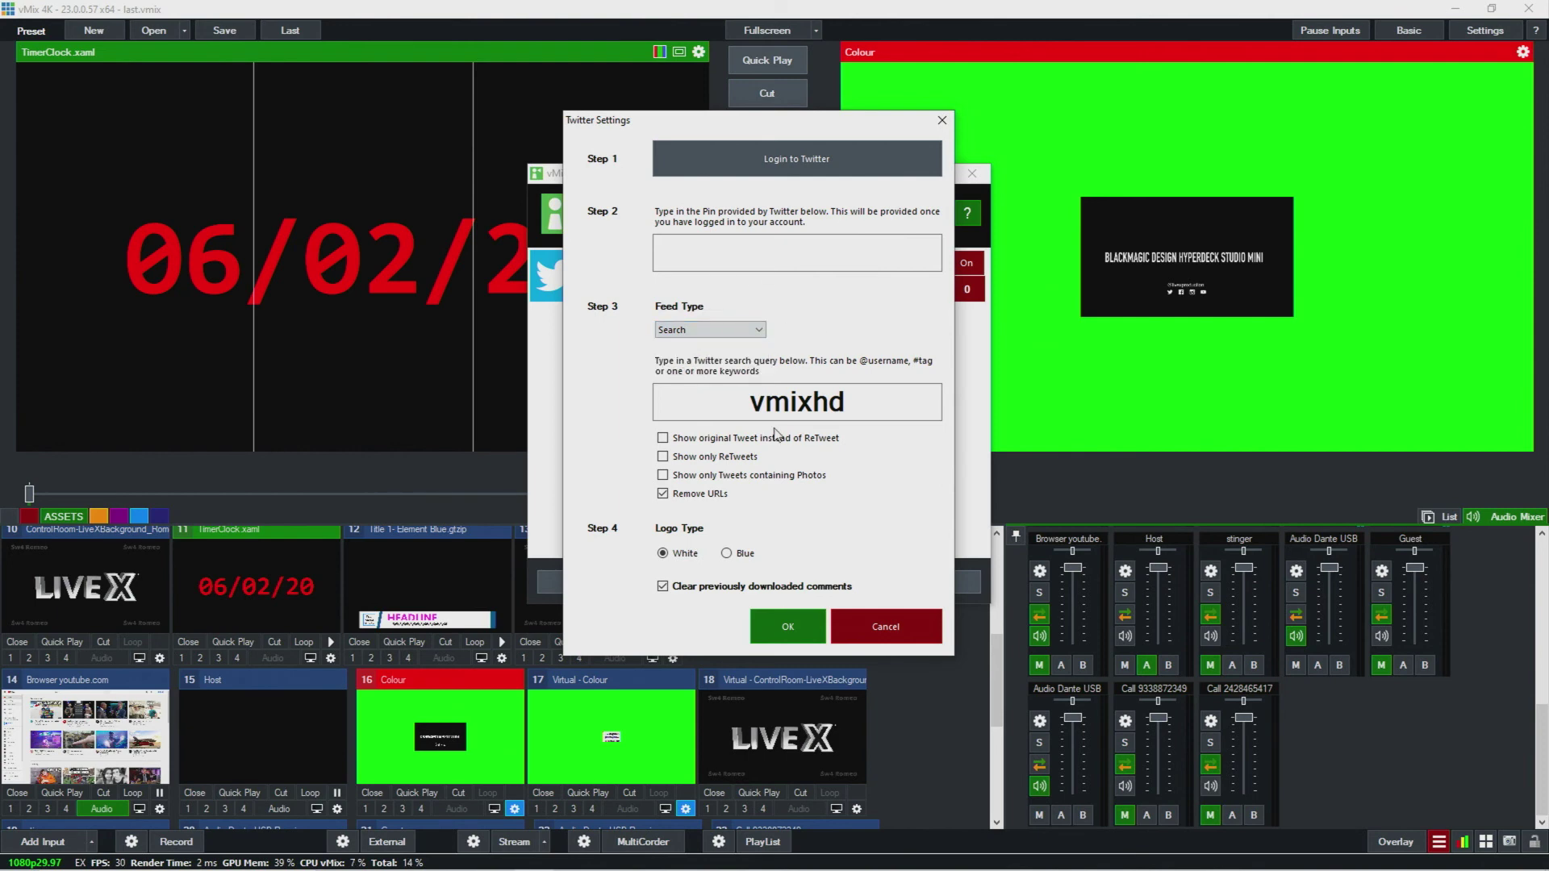
{"action": "left_click", "coordinate": [894, 642]}
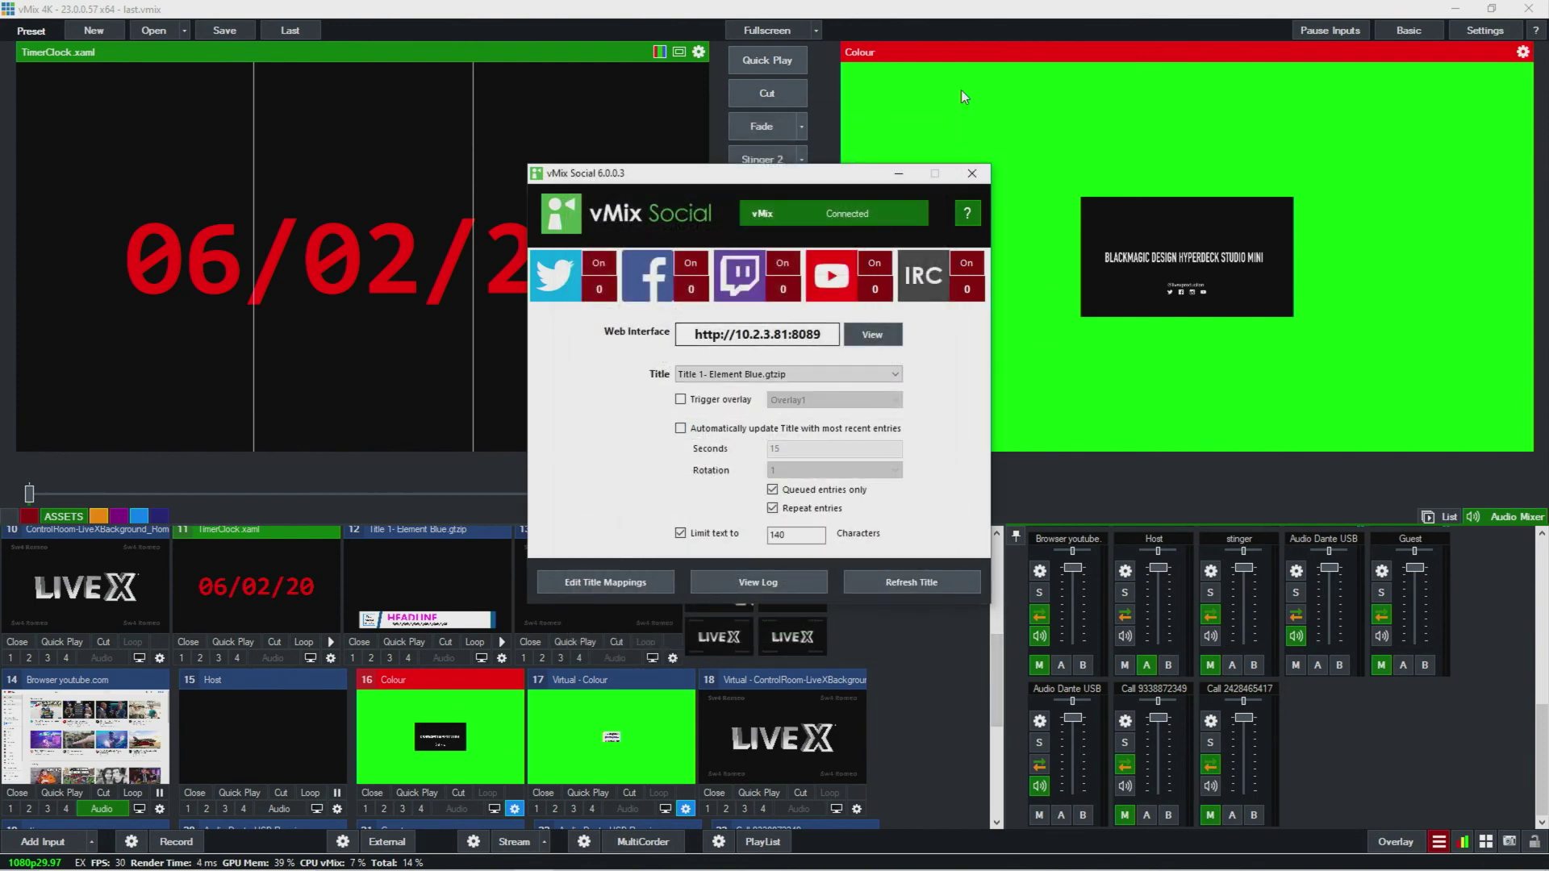
{"action": "left_click", "coordinate": [971, 173]}
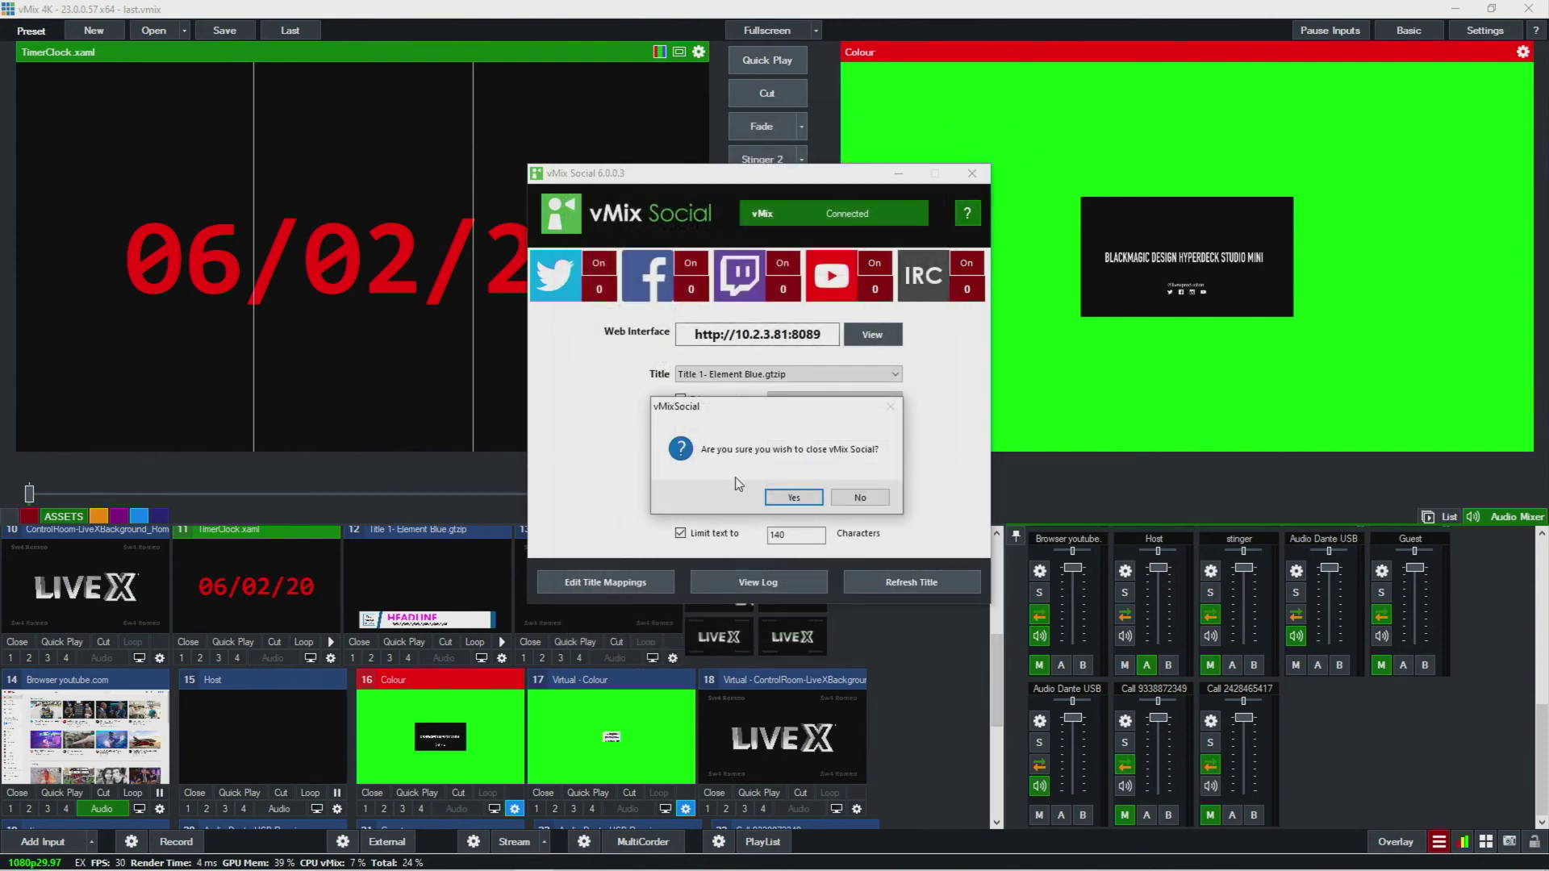
{"action": "left_click", "coordinate": [791, 496]}
Launch GT Title Designer from the tools list and draw a wide red rectangle at the lower left.
{"action": "left_click", "coordinate": [1438, 844]}
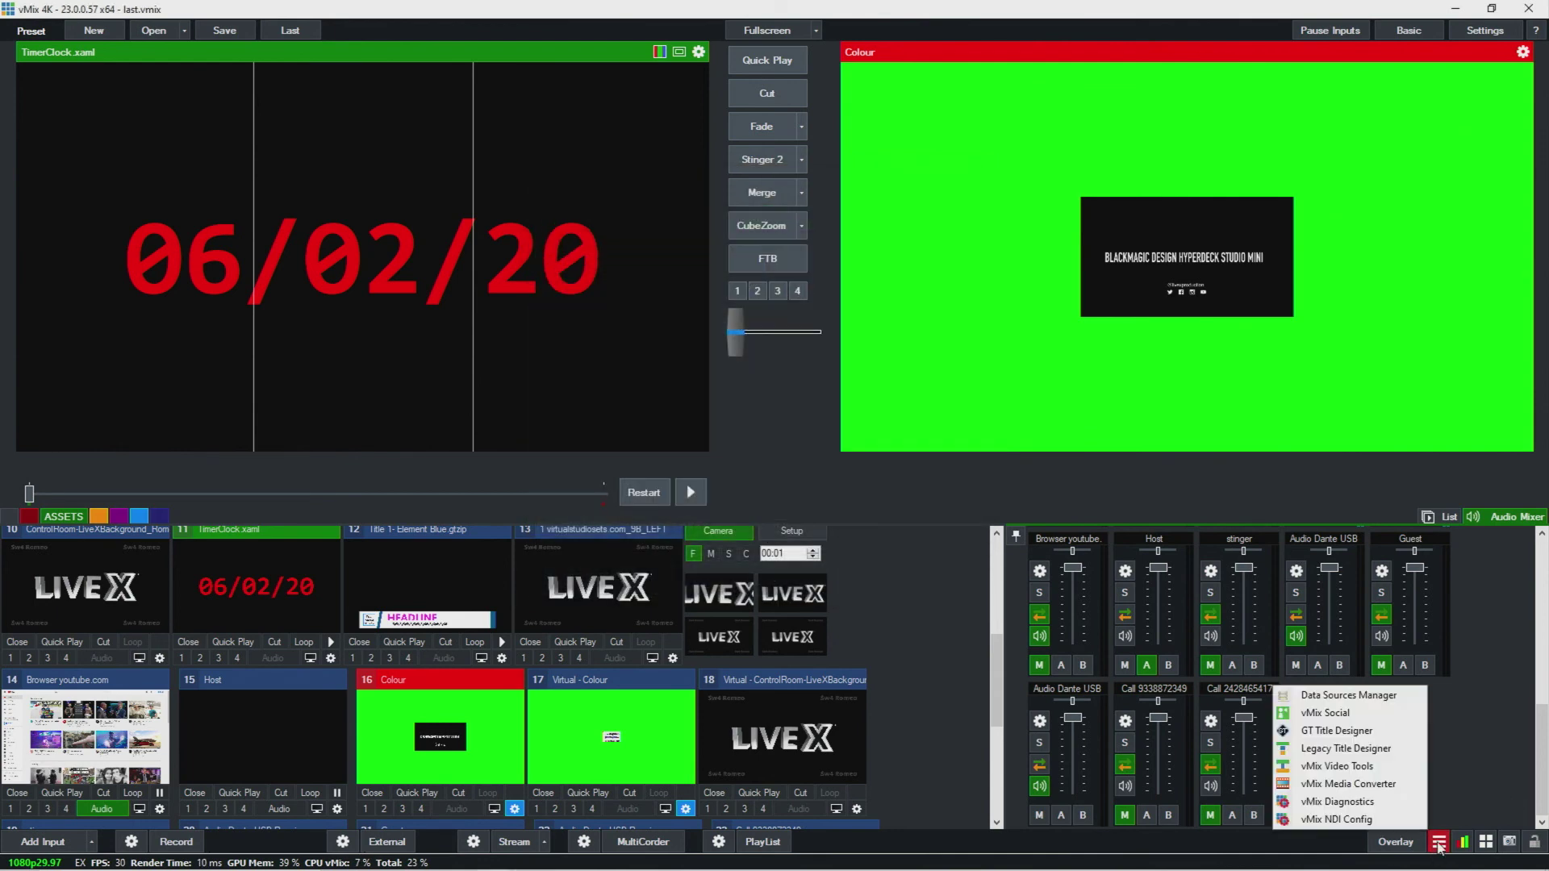
{"action": "left_click", "coordinate": [1344, 733]}
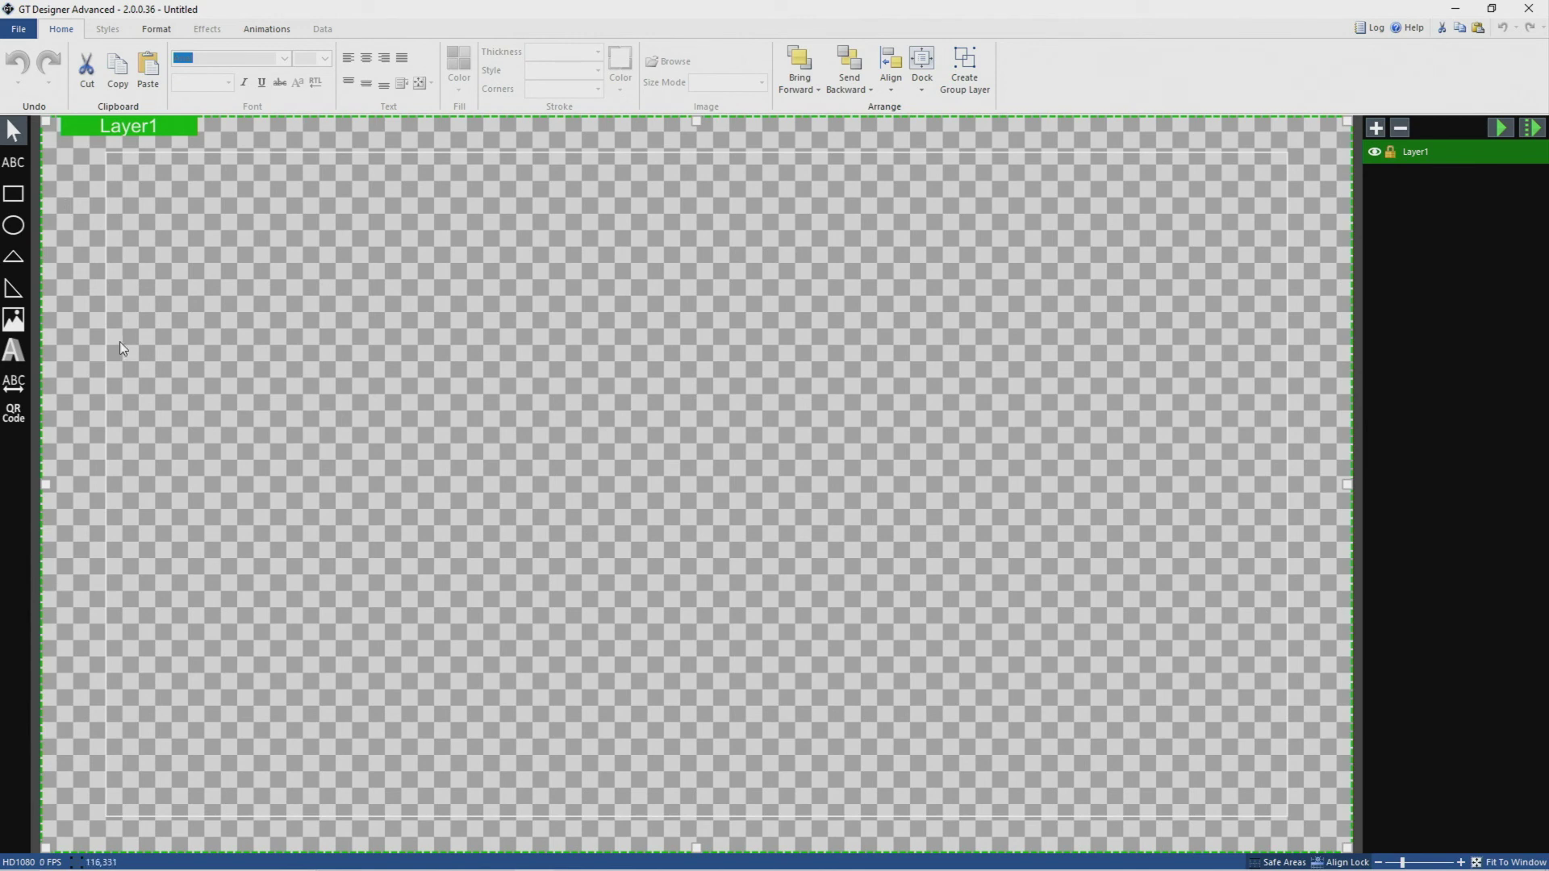
{"action": "left_click", "coordinate": [13, 193]}
{"action": "mouse_move", "coordinate": [108, 603]}
{"action": "left_mouse_down"}
{"action": "mouse_move", "coordinate": [293, 728]}
{"action": "mouse_move", "coordinate": [503, 694]}
{"action": "mouse_move", "coordinate": [611, 650]}
{"action": "mouse_move", "coordinate": [617, 666]}
{"action": "left_mouse_up"}
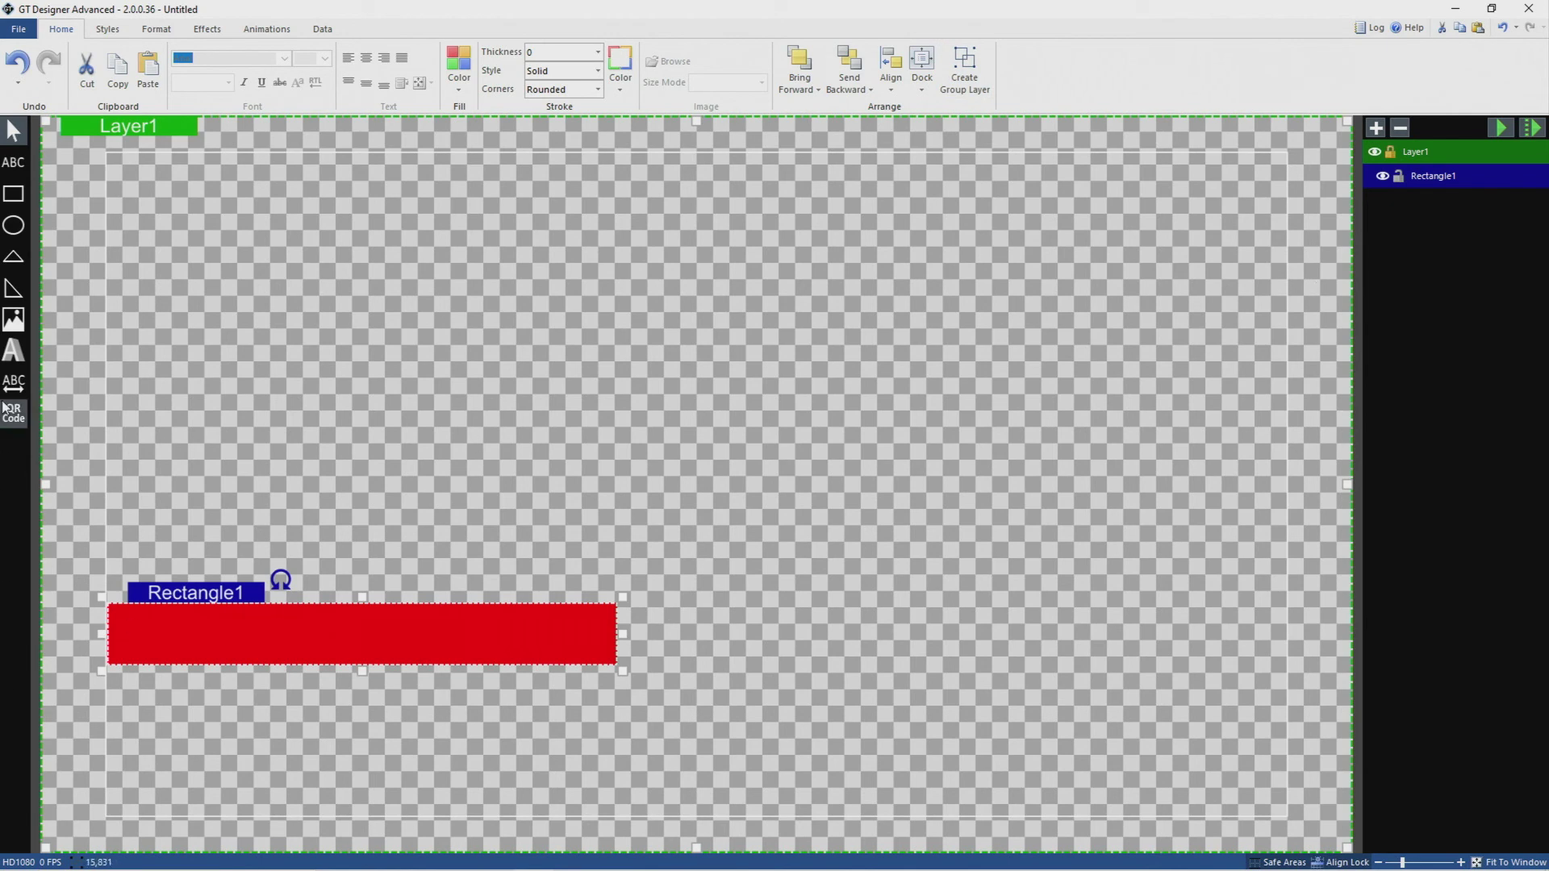
{"action": "left_click", "coordinate": [13, 319]}
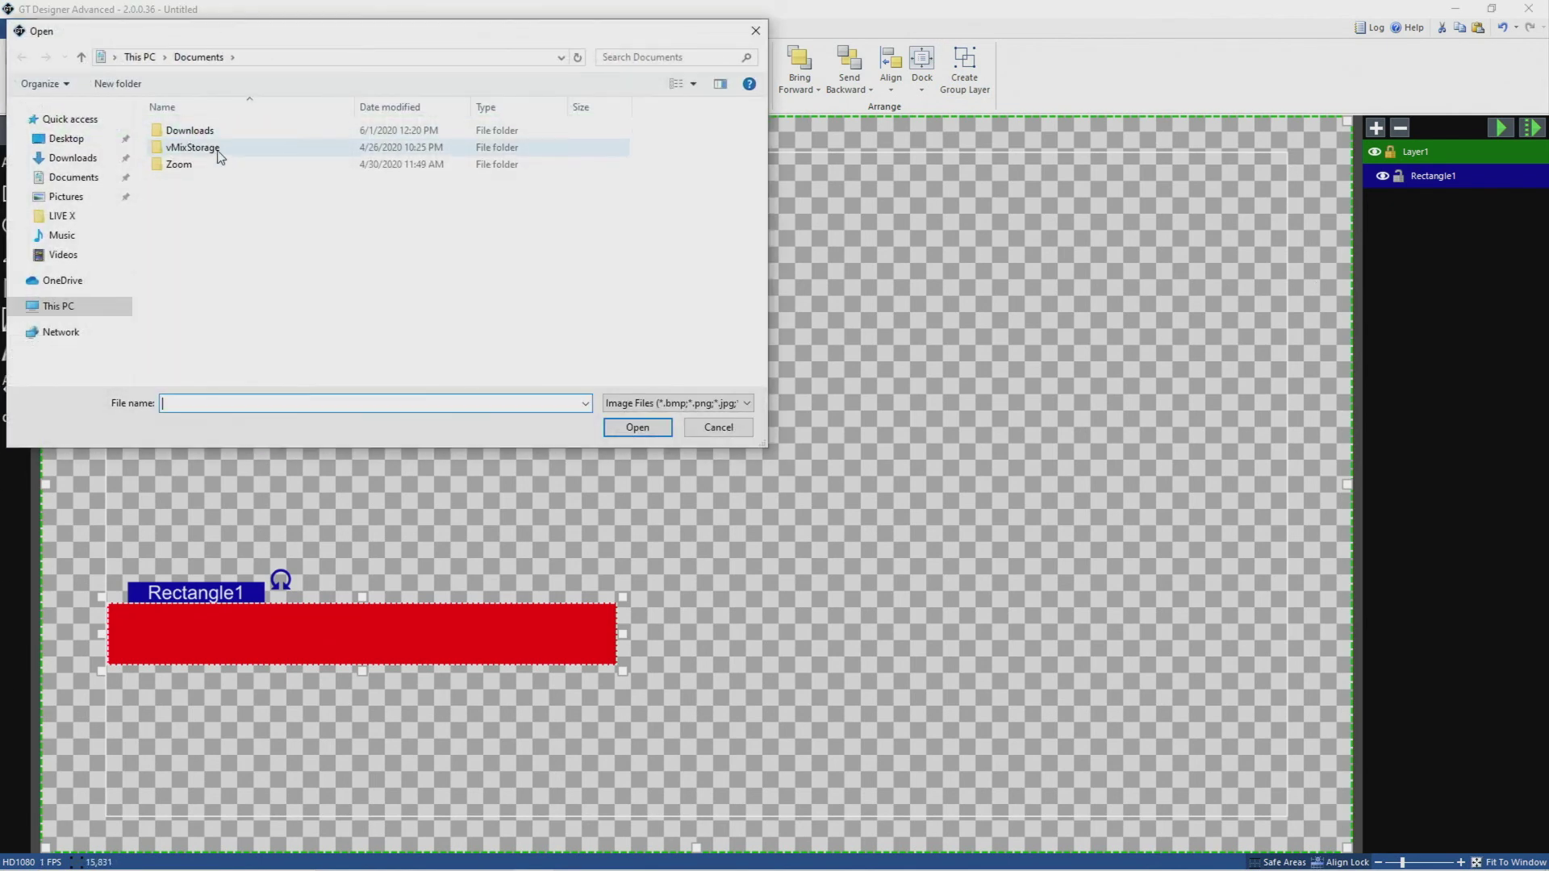
Insert the LIVE X image from the Desktop LIVE X folder and resize it by its corner.
{"action": "left_click", "coordinate": [66, 138]}
{"action": "double_click", "coordinate": [201, 131]}
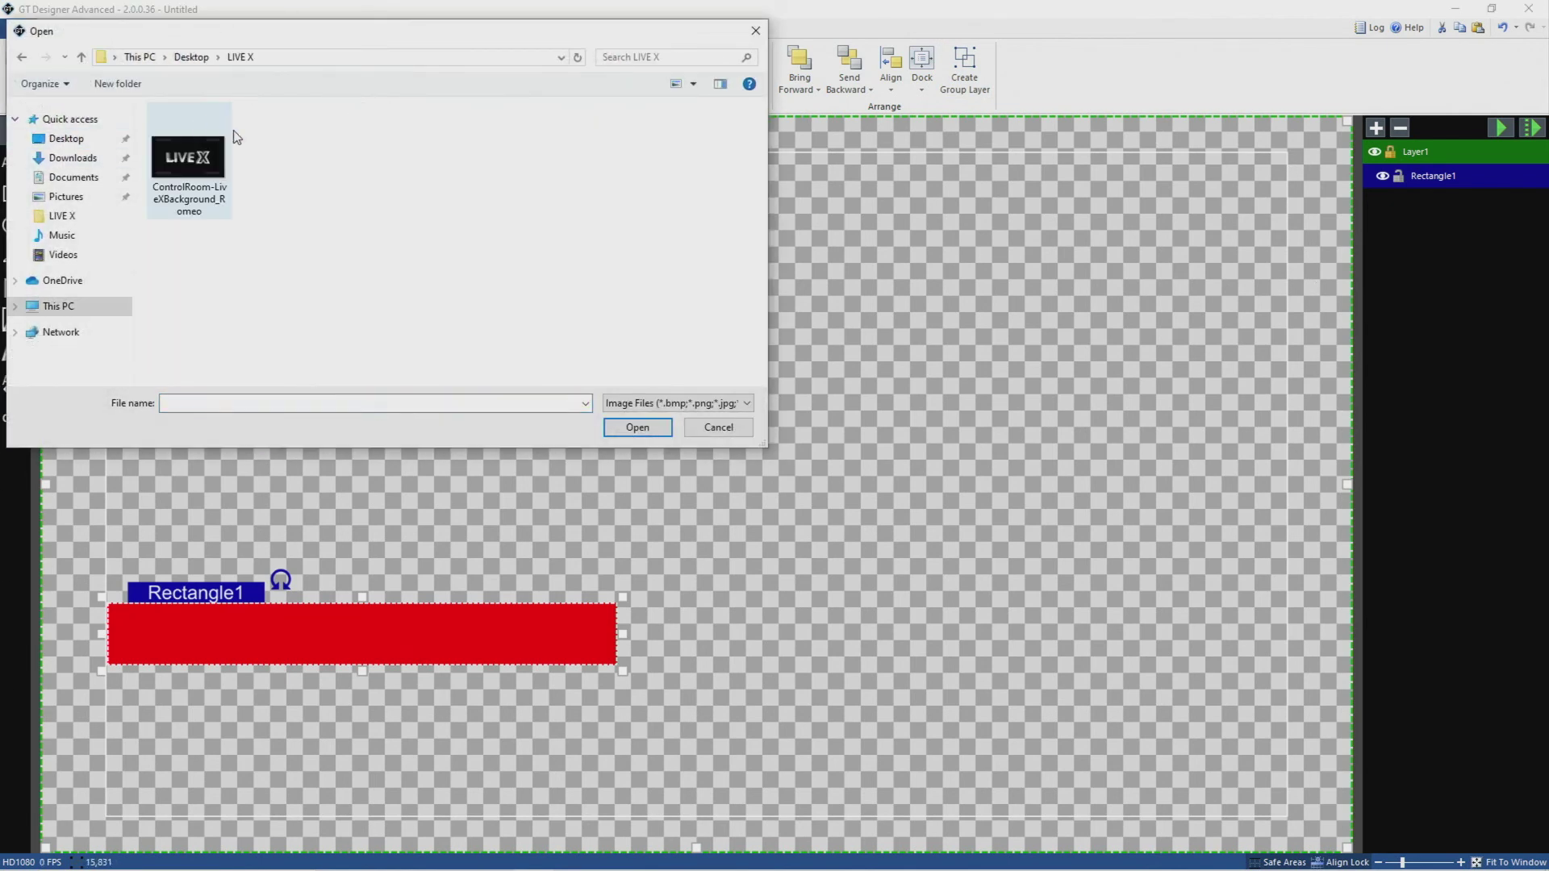
{"action": "left_click", "coordinate": [219, 166]}
{"action": "left_click", "coordinate": [655, 431]}
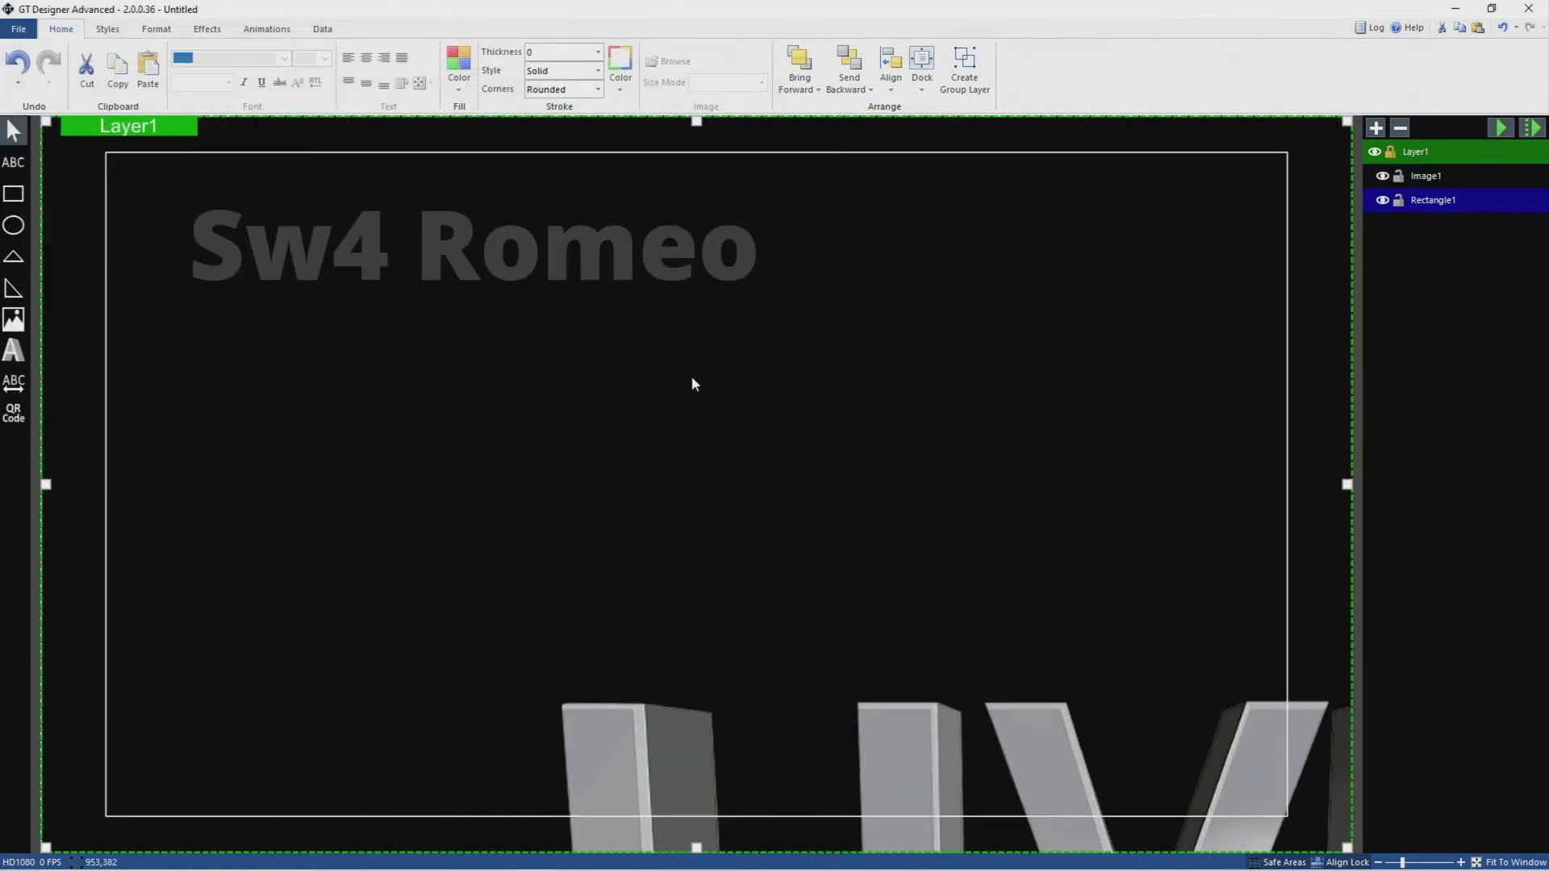
{"action": "left_click", "coordinate": [337, 316]}
{"action": "left_click_drag", "start_coordinate": [313, 316], "coordinate": [325, 202]}
Reset the image's Y rotation to 0 and set its height to 500 and width to 850.
{"action": "left_click", "coordinate": [157, 29]}
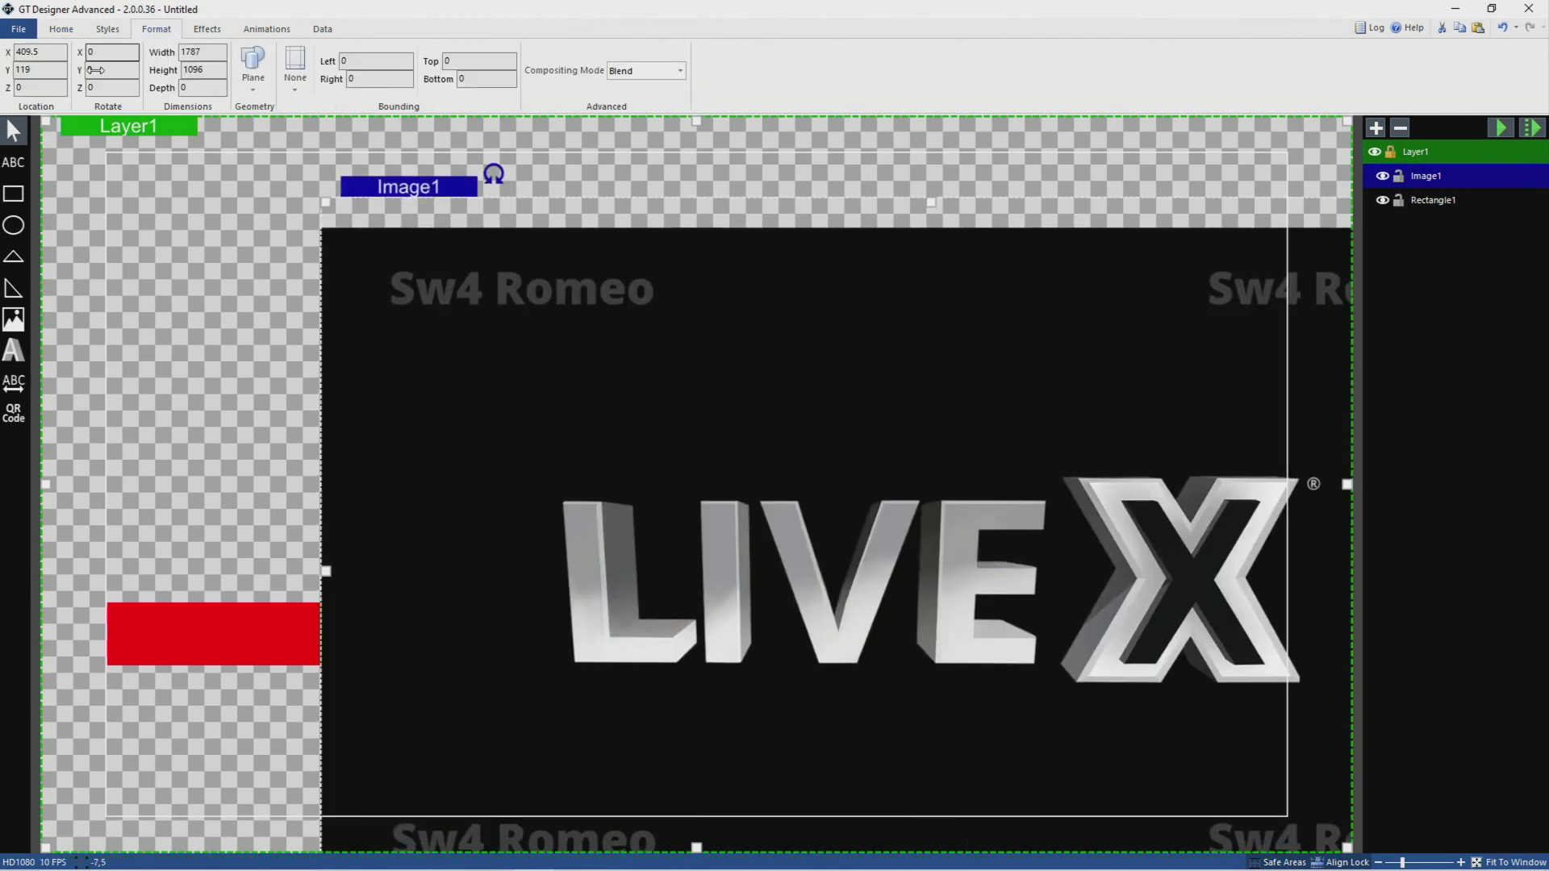
{"action": "left_click", "coordinate": [104, 69]}
{"action": "type", "text": "2"}
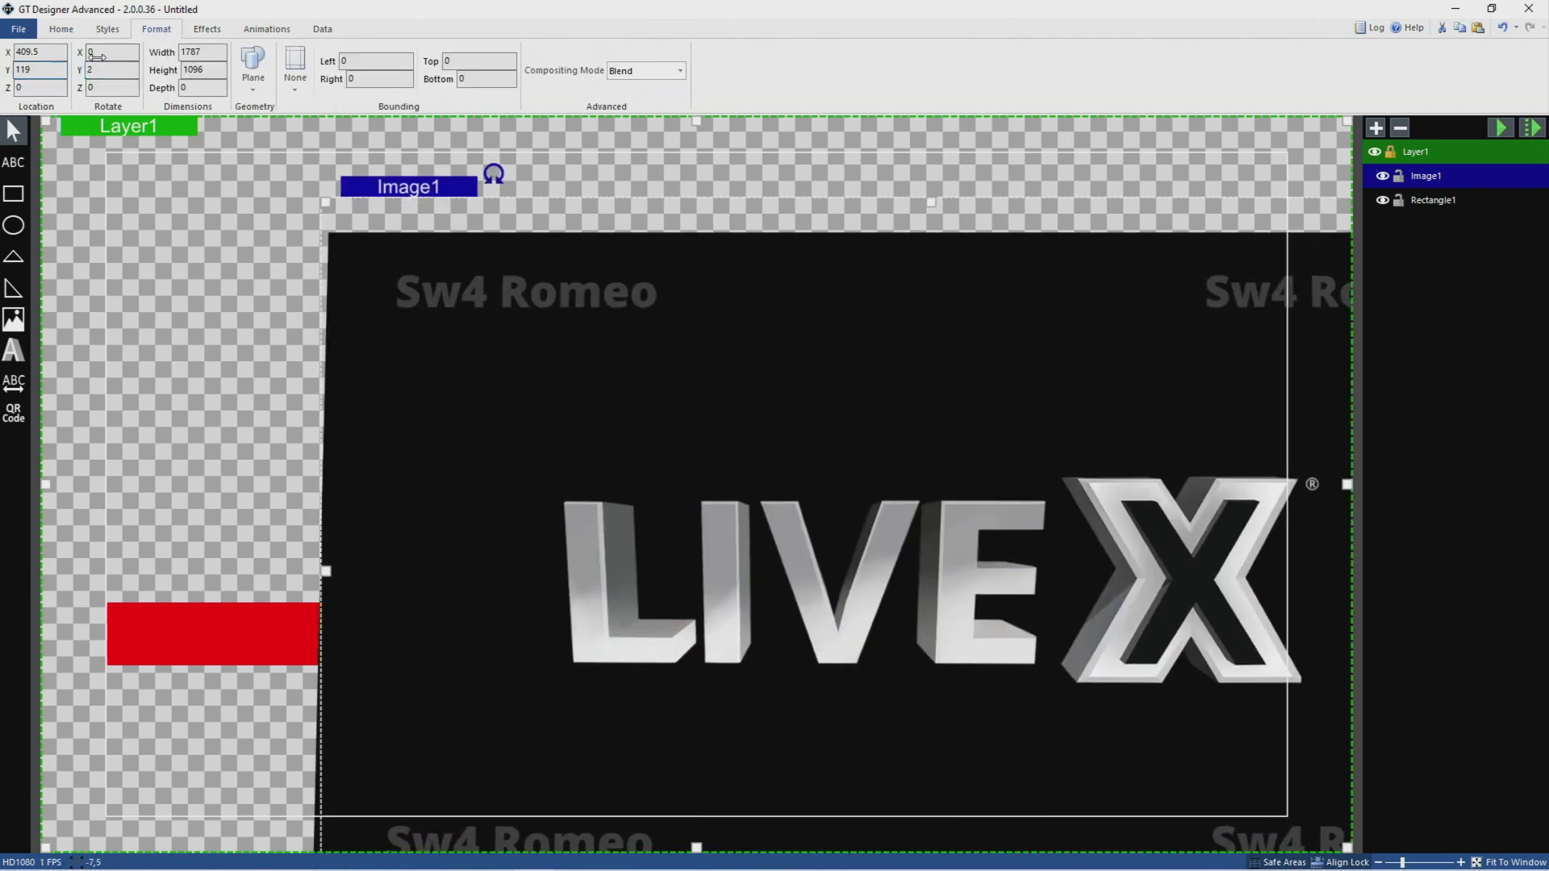
{"action": "left_click_drag", "start_coordinate": [95, 70], "coordinate": [117, 71]}
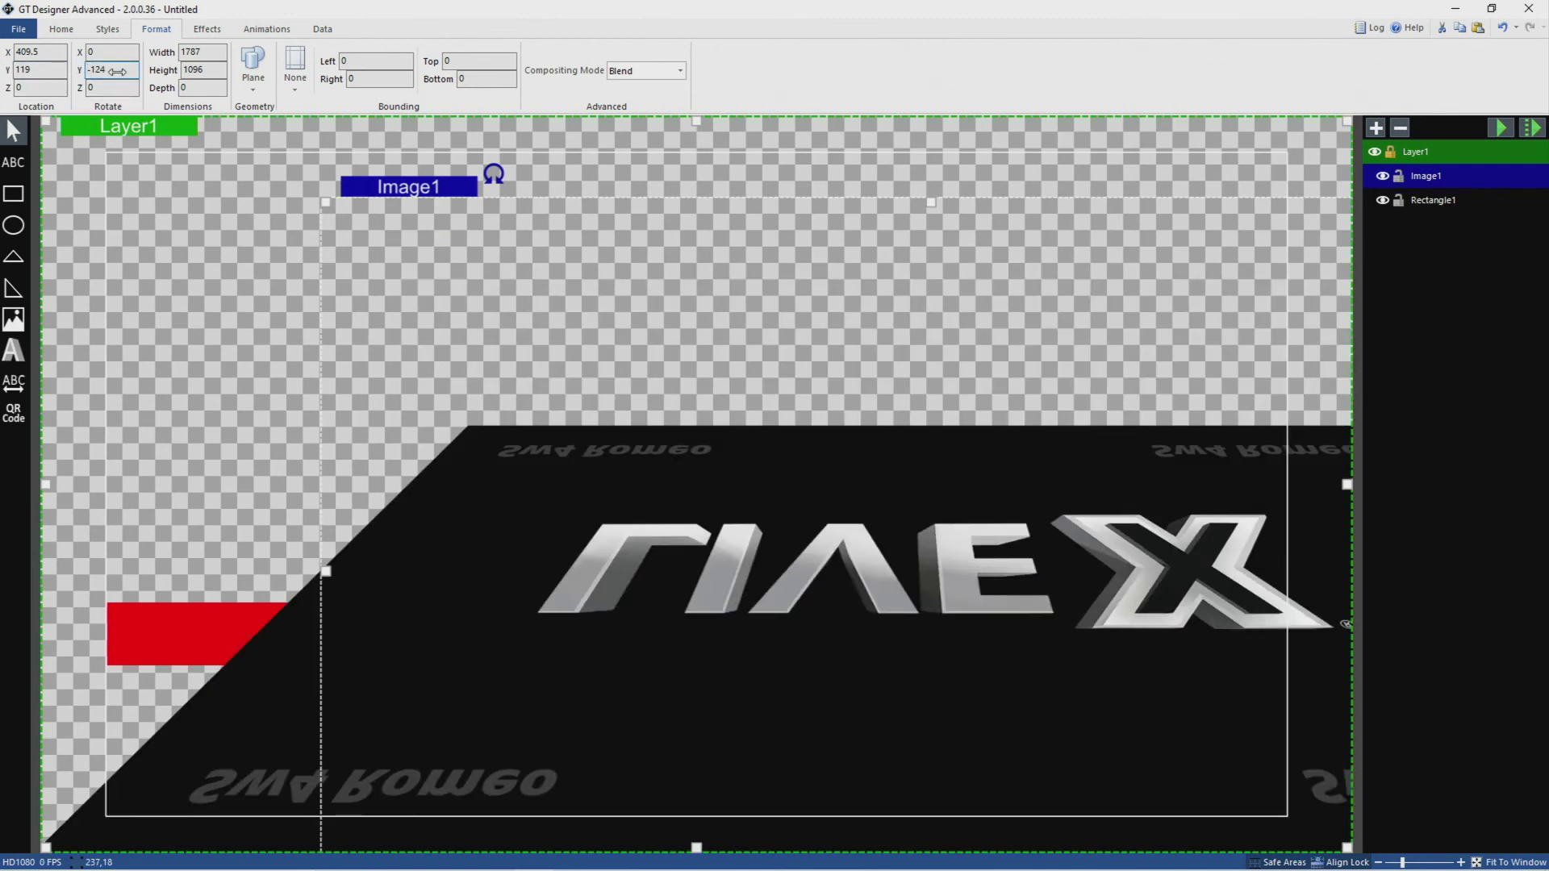
{"action": "double_click", "coordinate": [117, 71]}
{"action": "type", "text": "0"}
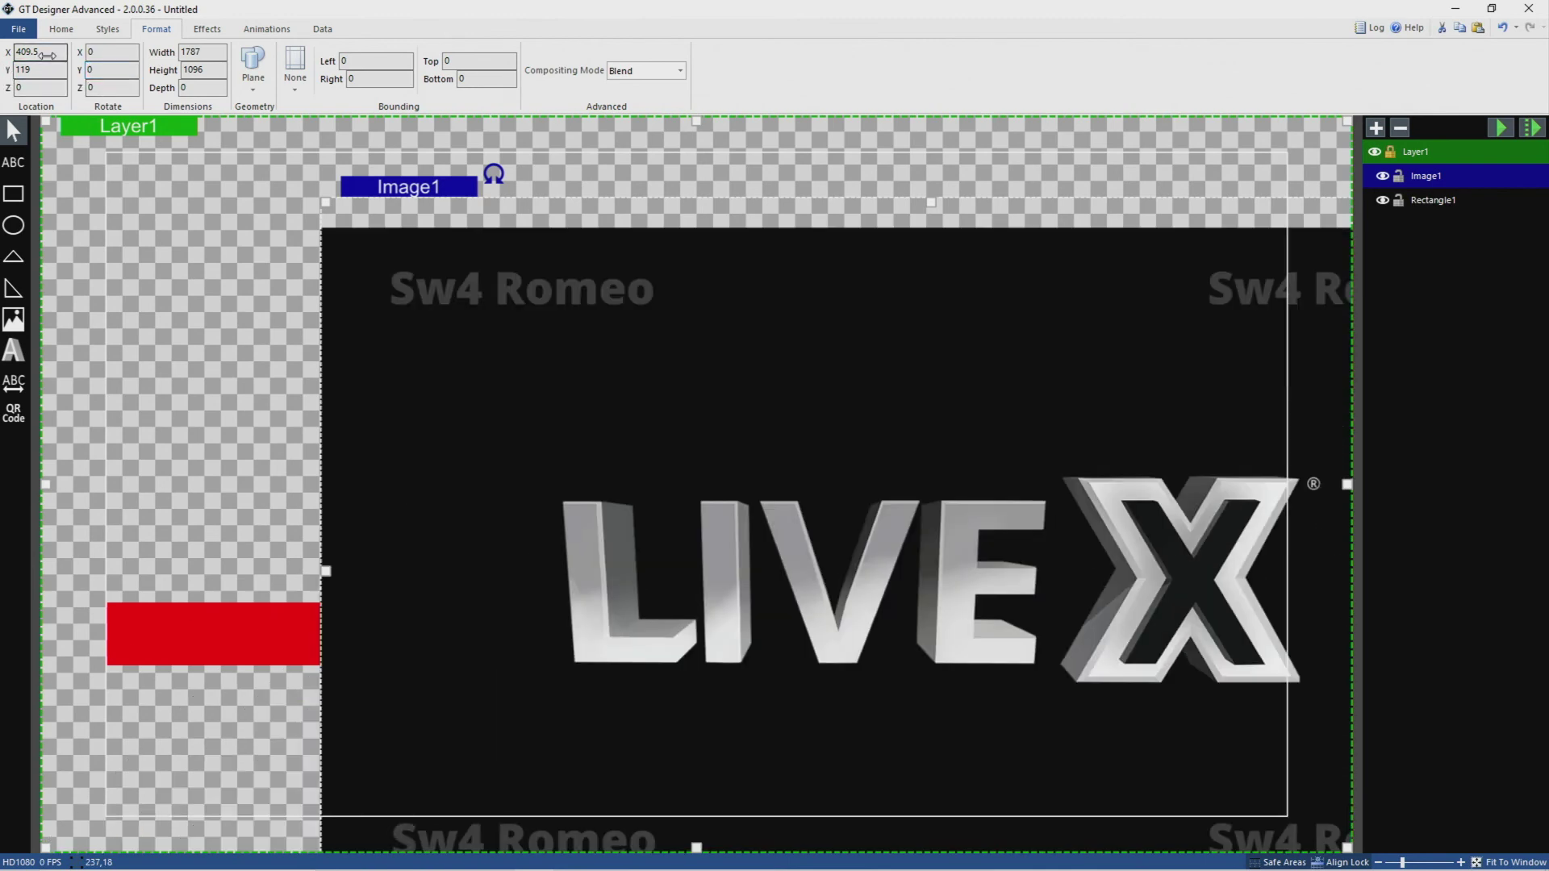
{"action": "double_click", "coordinate": [212, 71]}
{"action": "type", "text": "500"}
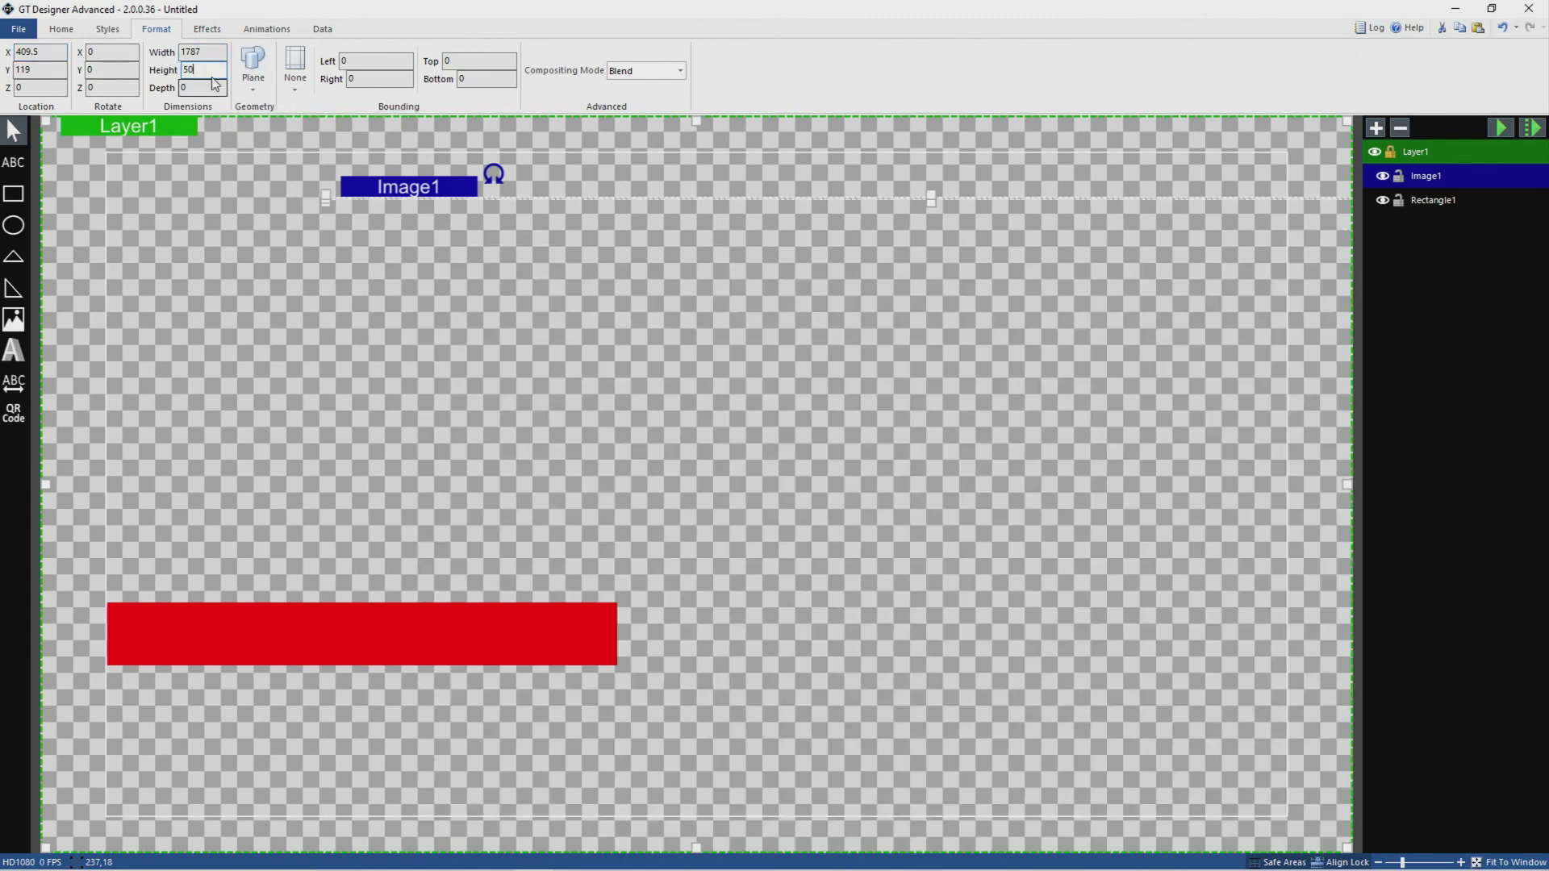
{"action": "double_click", "coordinate": [205, 54]}
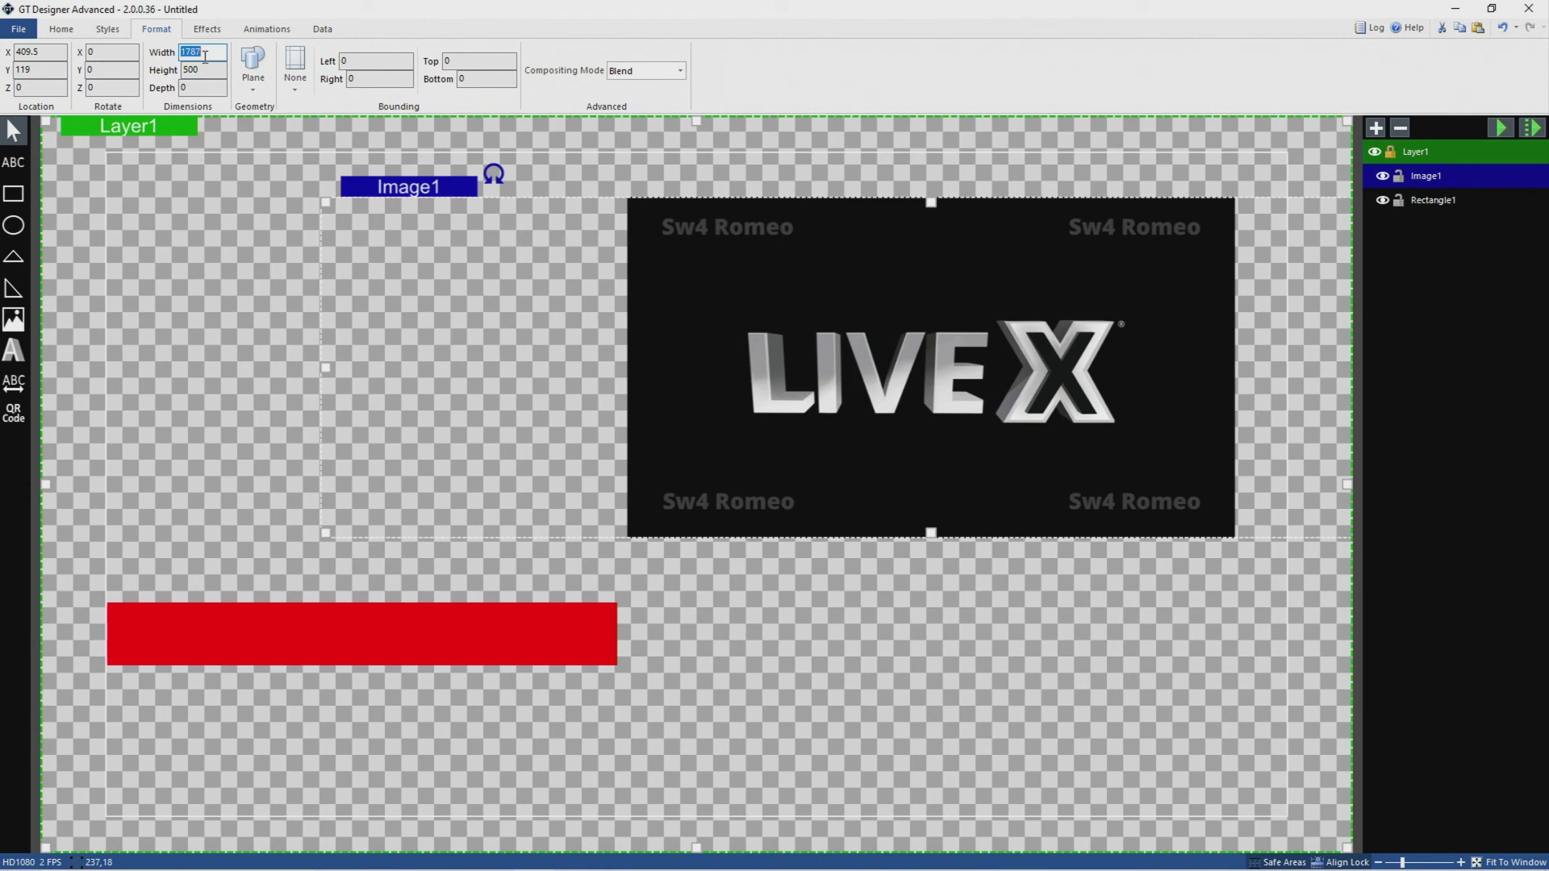
{"action": "type", "text": "850"}
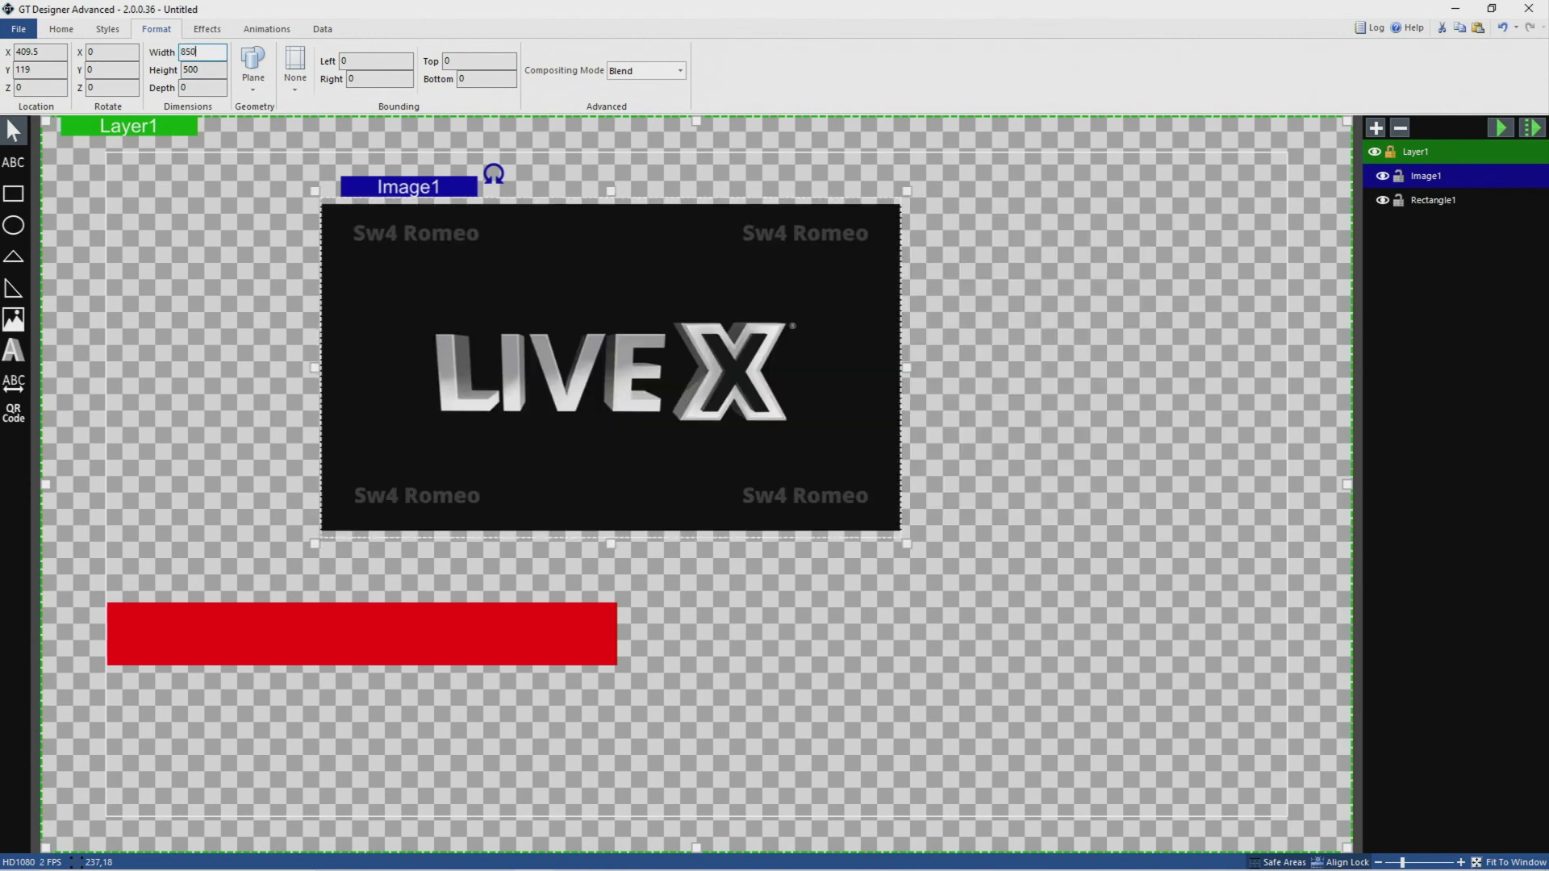
Shrink the LIVE X image to 378 by 185 and slide it to the red bar's right end.
{"action": "left_click_drag", "start_coordinate": [878, 345], "coordinate": [856, 510]}
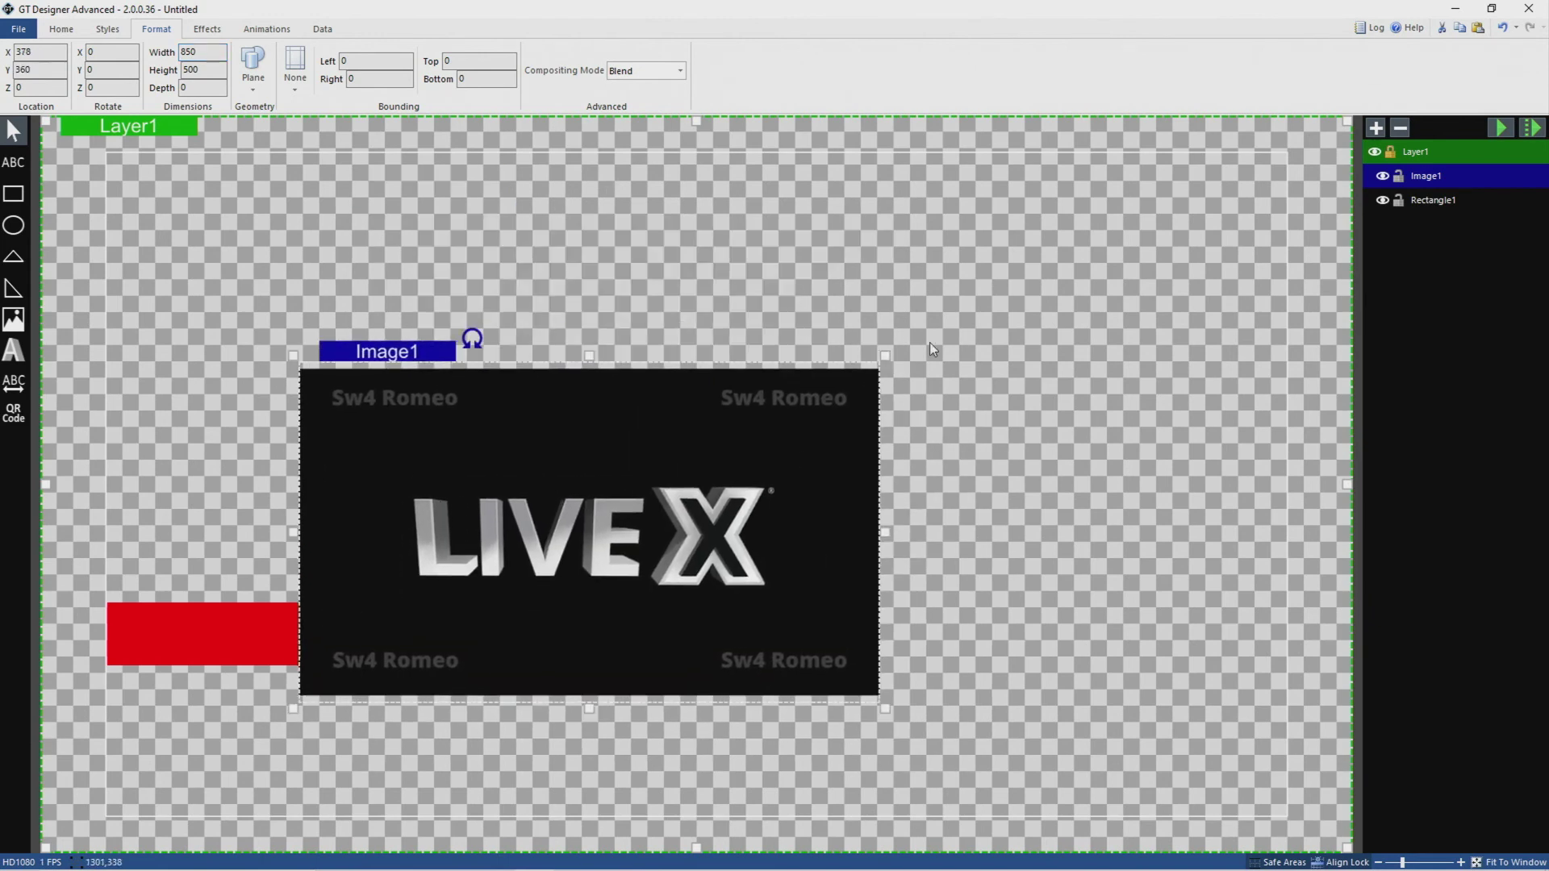
{"action": "left_click_drag", "start_coordinate": [885, 355], "coordinate": [562, 571]}
{"action": "left_click_drag", "start_coordinate": [24, 50], "coordinate": [1128, 504]}
{"action": "left_click", "coordinate": [1086, 387]}
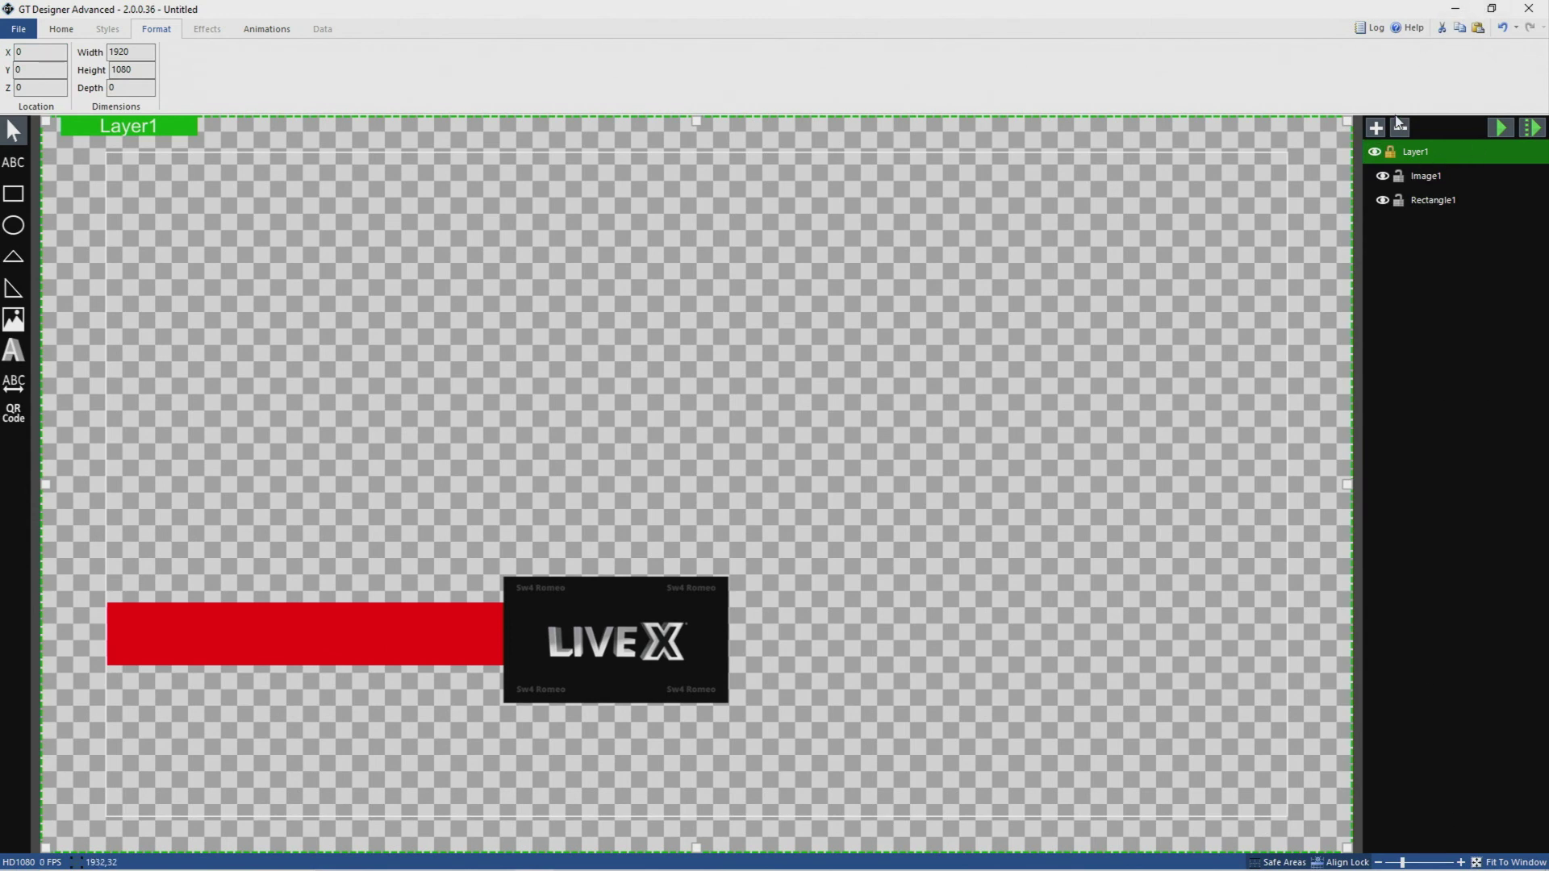
Add Layer2 and place a new text block on it.
{"action": "left_click", "coordinate": [1376, 127]}
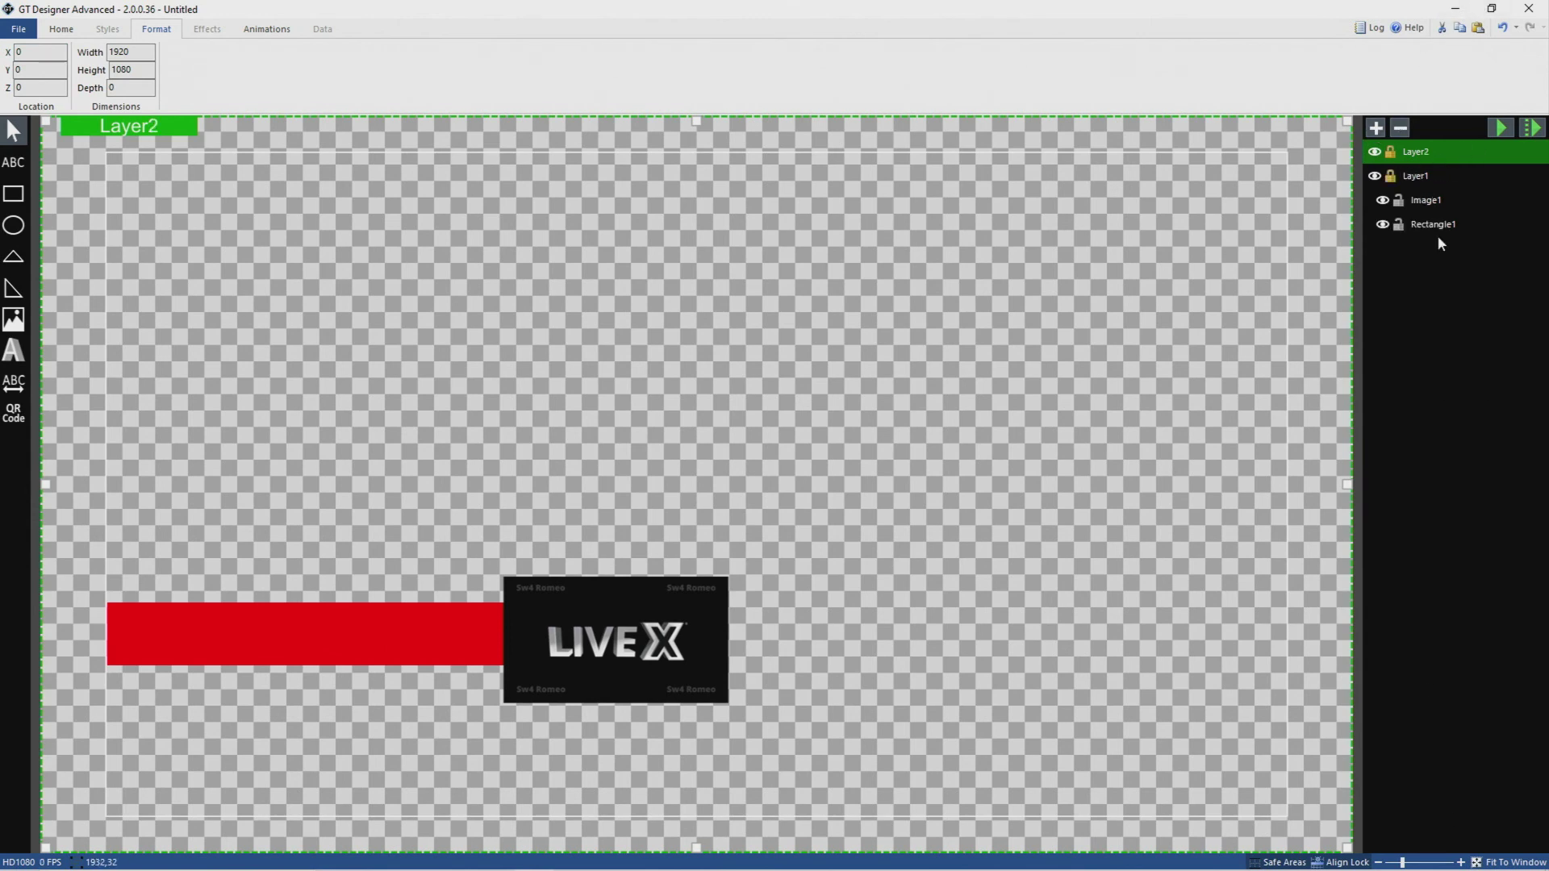
{"action": "left_click", "coordinate": [13, 161]}
{"action": "left_click", "coordinate": [209, 389]}
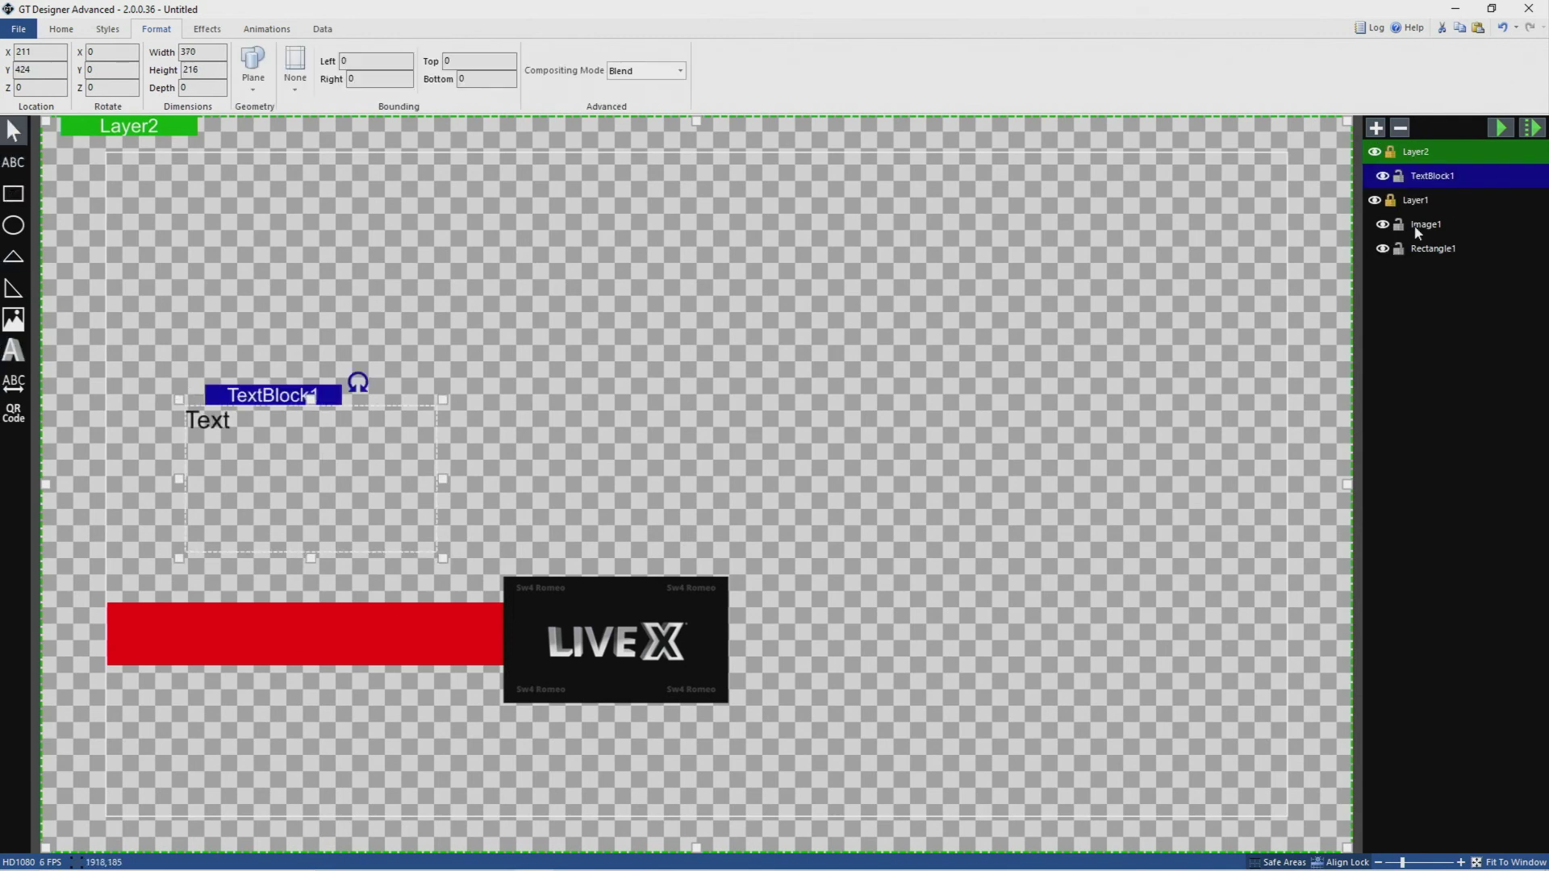
Check Layer1, Layer2 and their items in the layer list, then select the Text block.
{"action": "left_click", "coordinate": [1442, 156]}
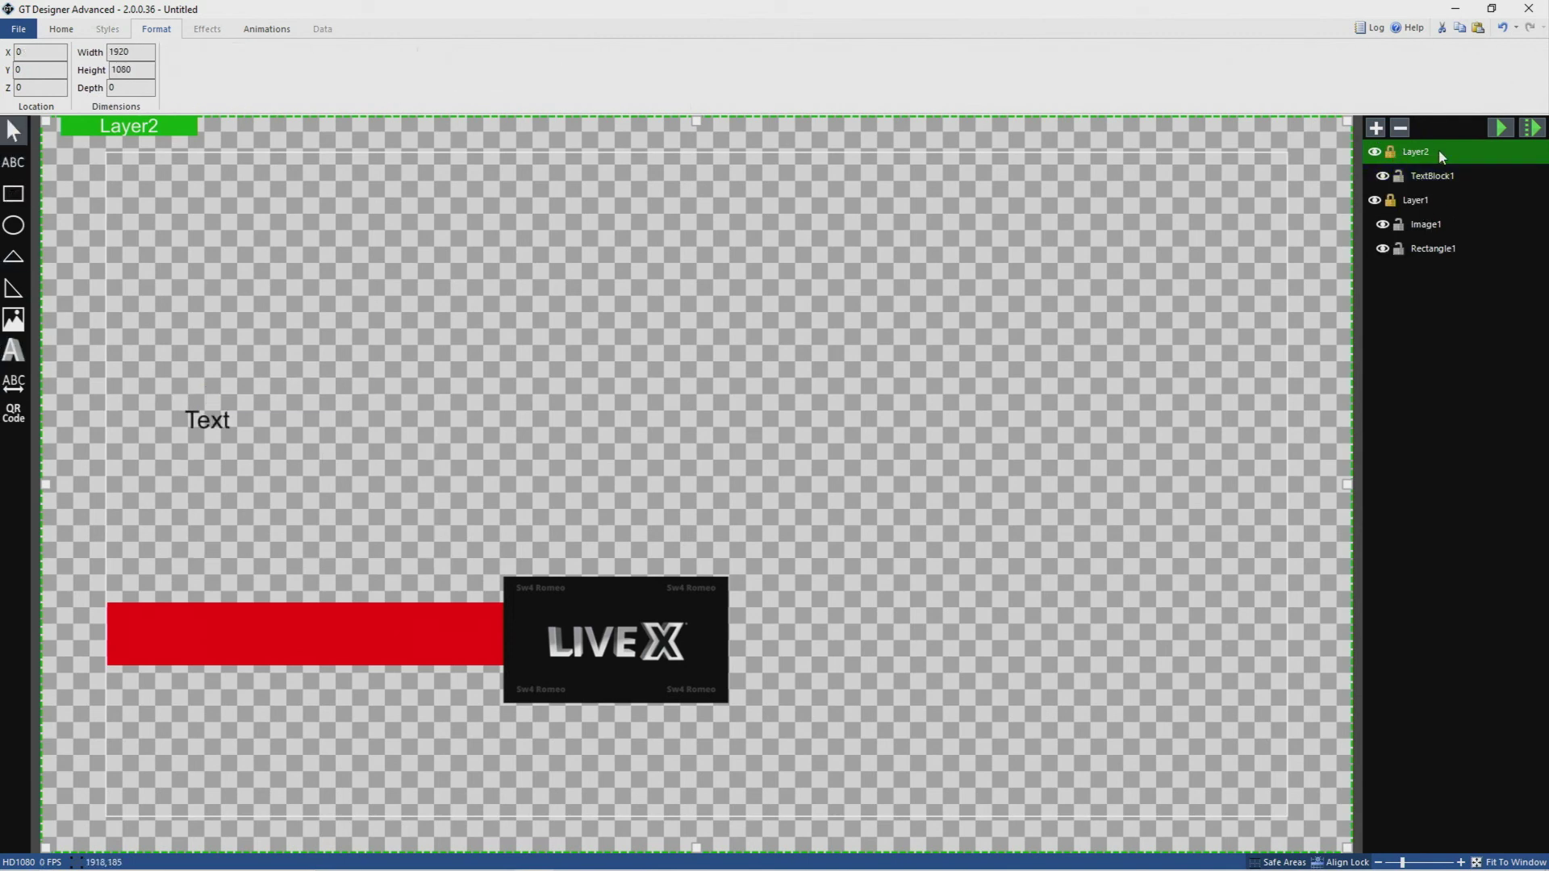
{"action": "left_click", "coordinate": [1431, 208]}
{"action": "left_click", "coordinate": [1442, 156]}
{"action": "left_click", "coordinate": [267, 28]}
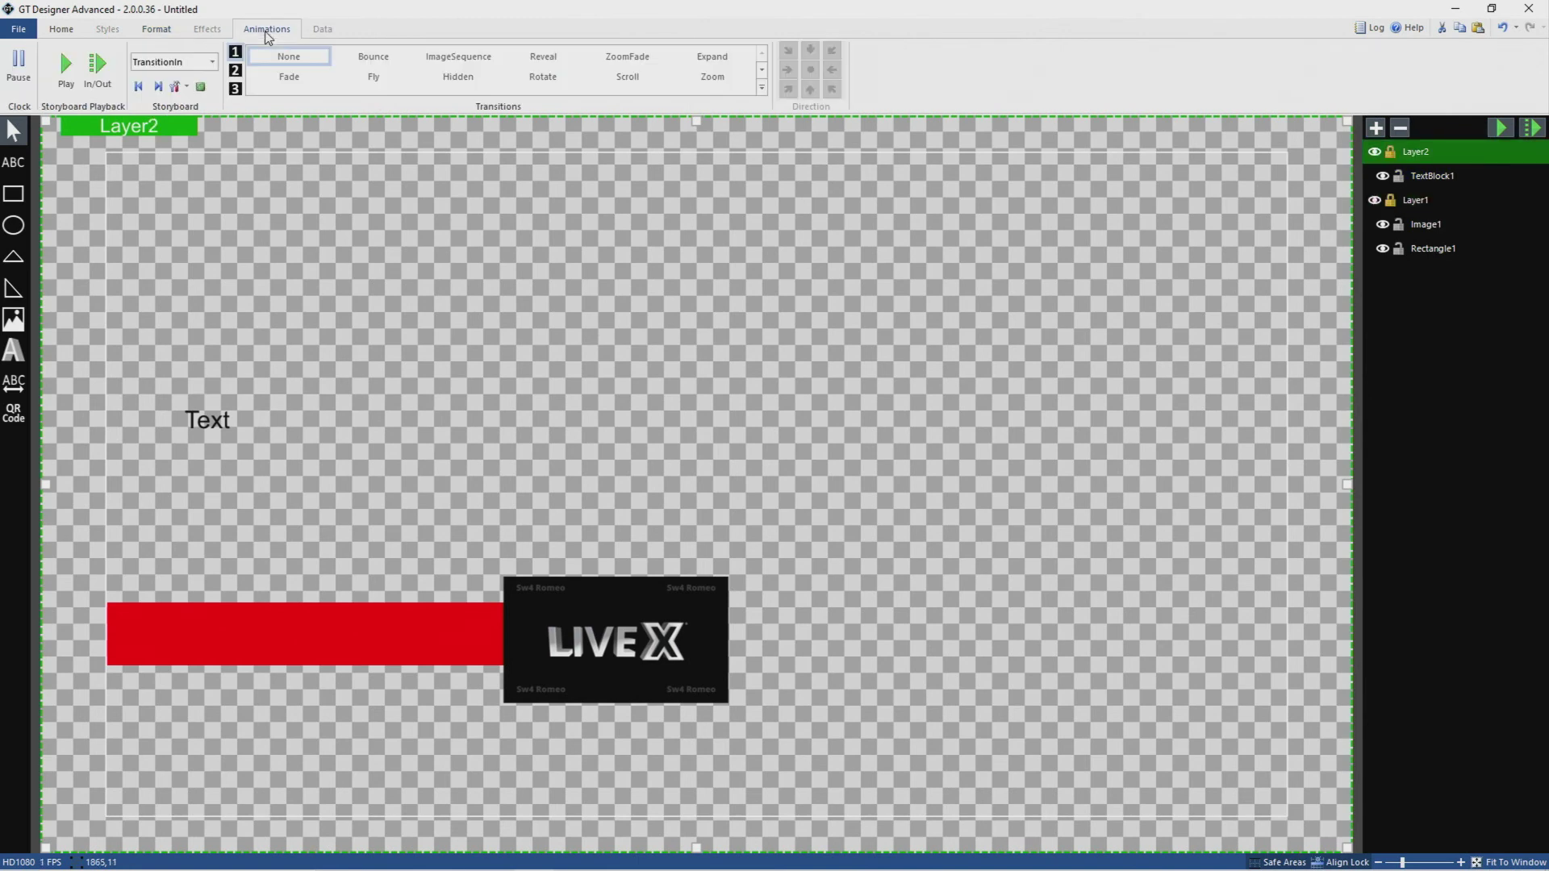
{"action": "left_click", "coordinate": [1430, 179]}
{"action": "left_click", "coordinate": [1442, 226]}
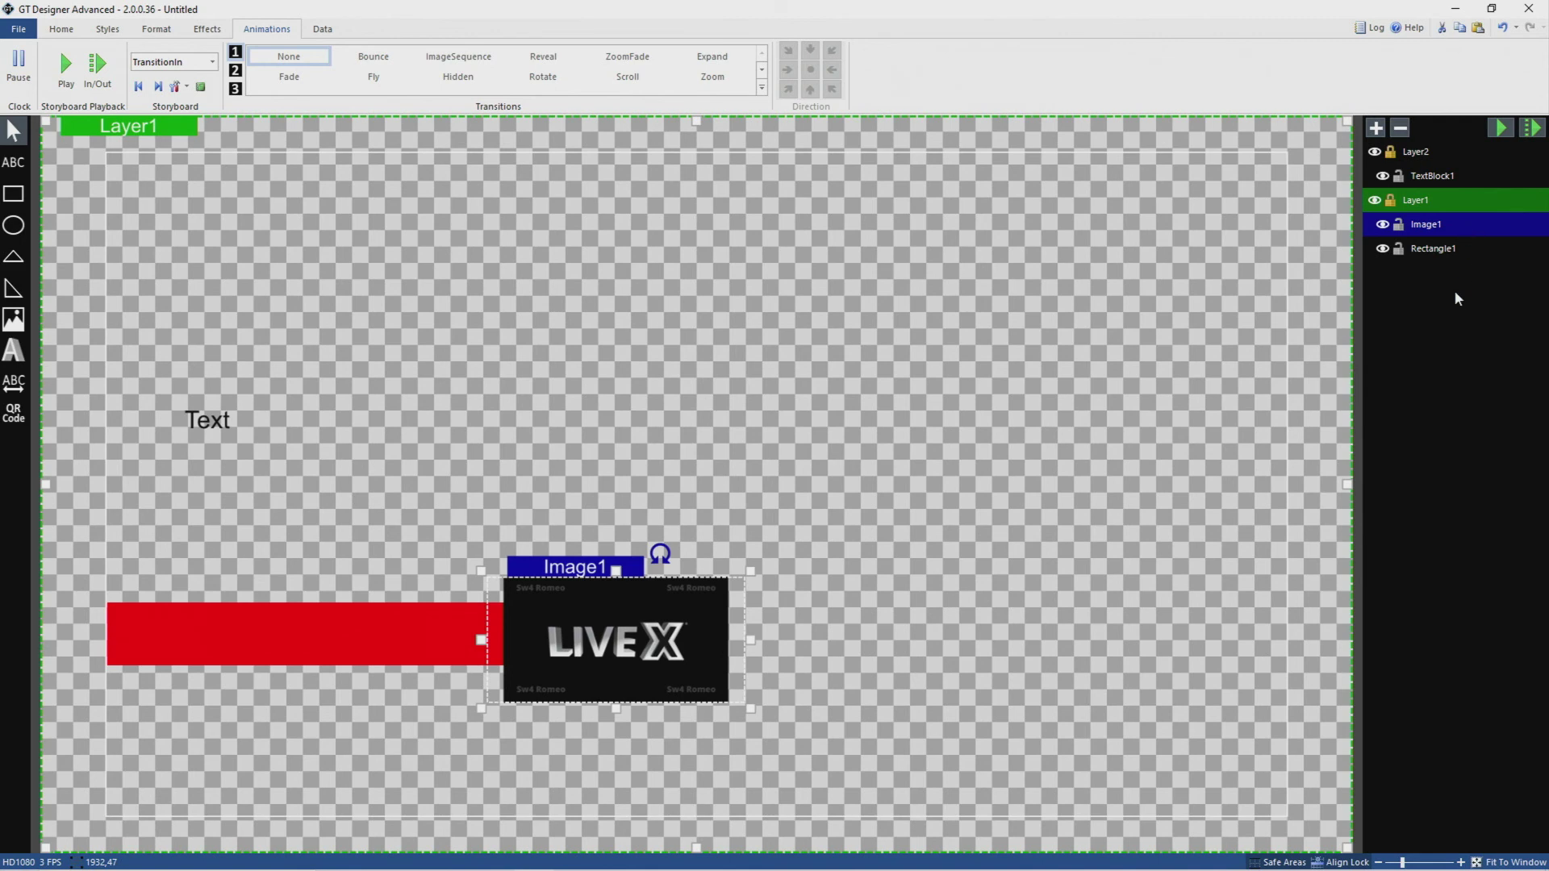
{"action": "left_click", "coordinate": [1445, 248]}
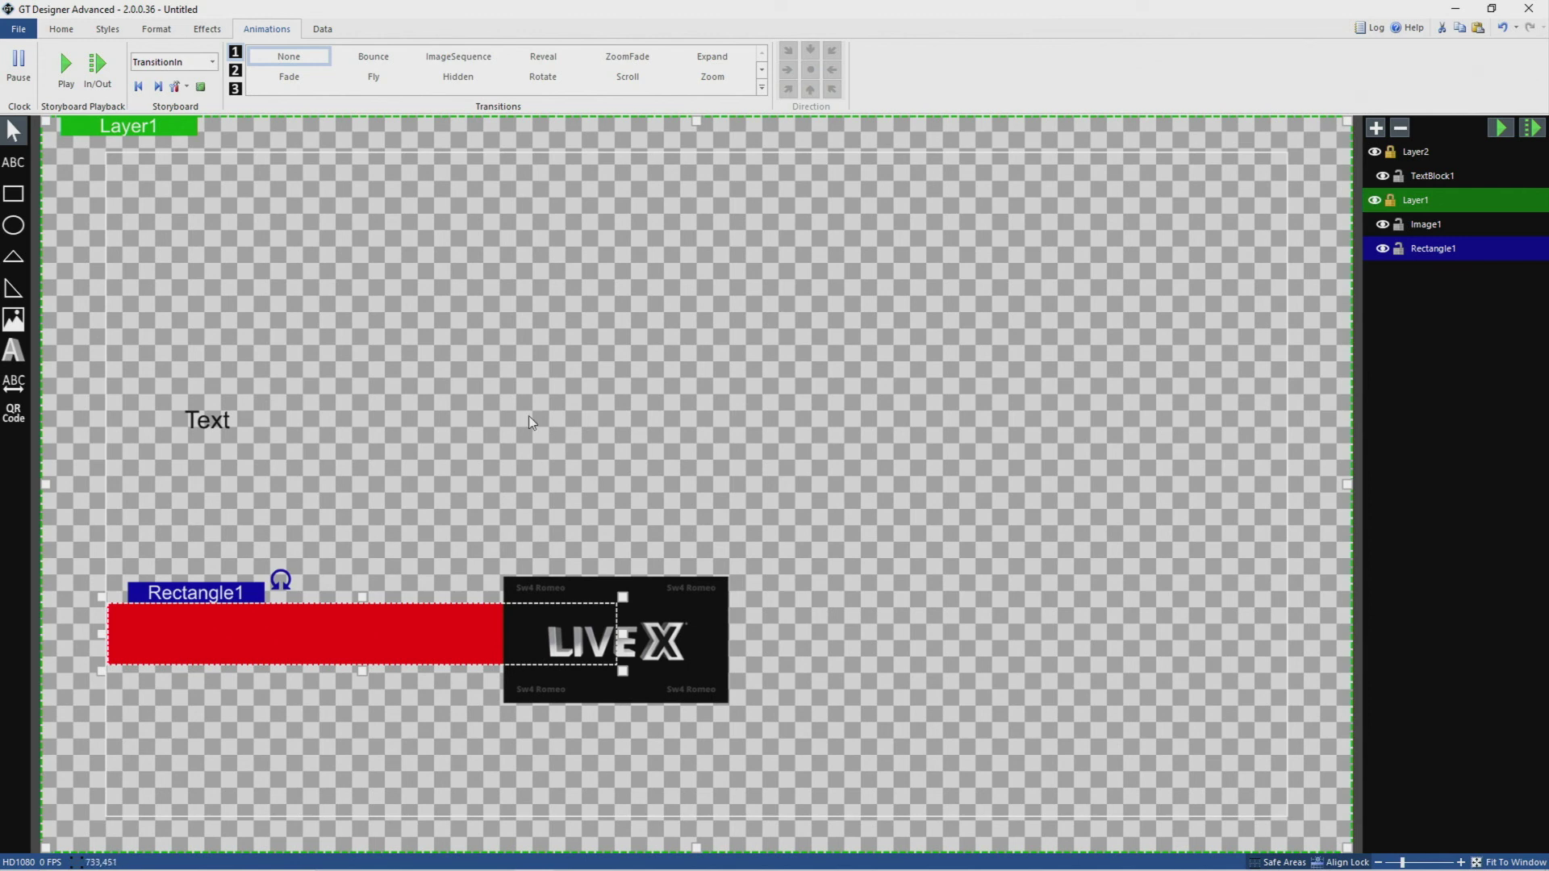
{"action": "left_click", "coordinate": [242, 427]}
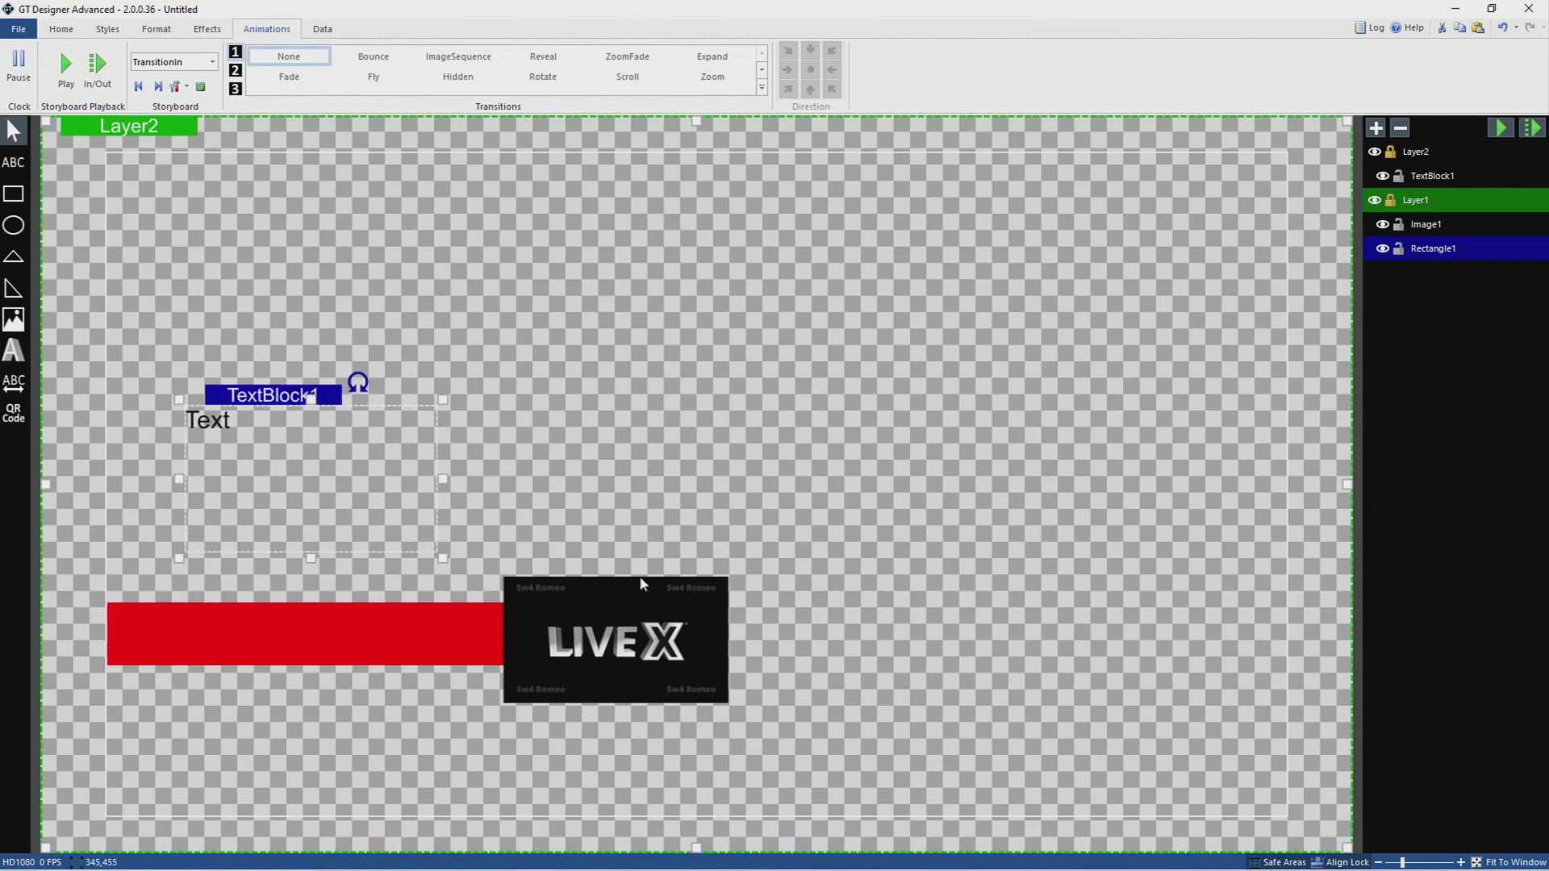
Move the Text block onto the red bar, fit it to the bar's height, and centre it both ways.
{"action": "left_click_drag", "start_coordinate": [201, 472], "coordinate": [505, 693]}
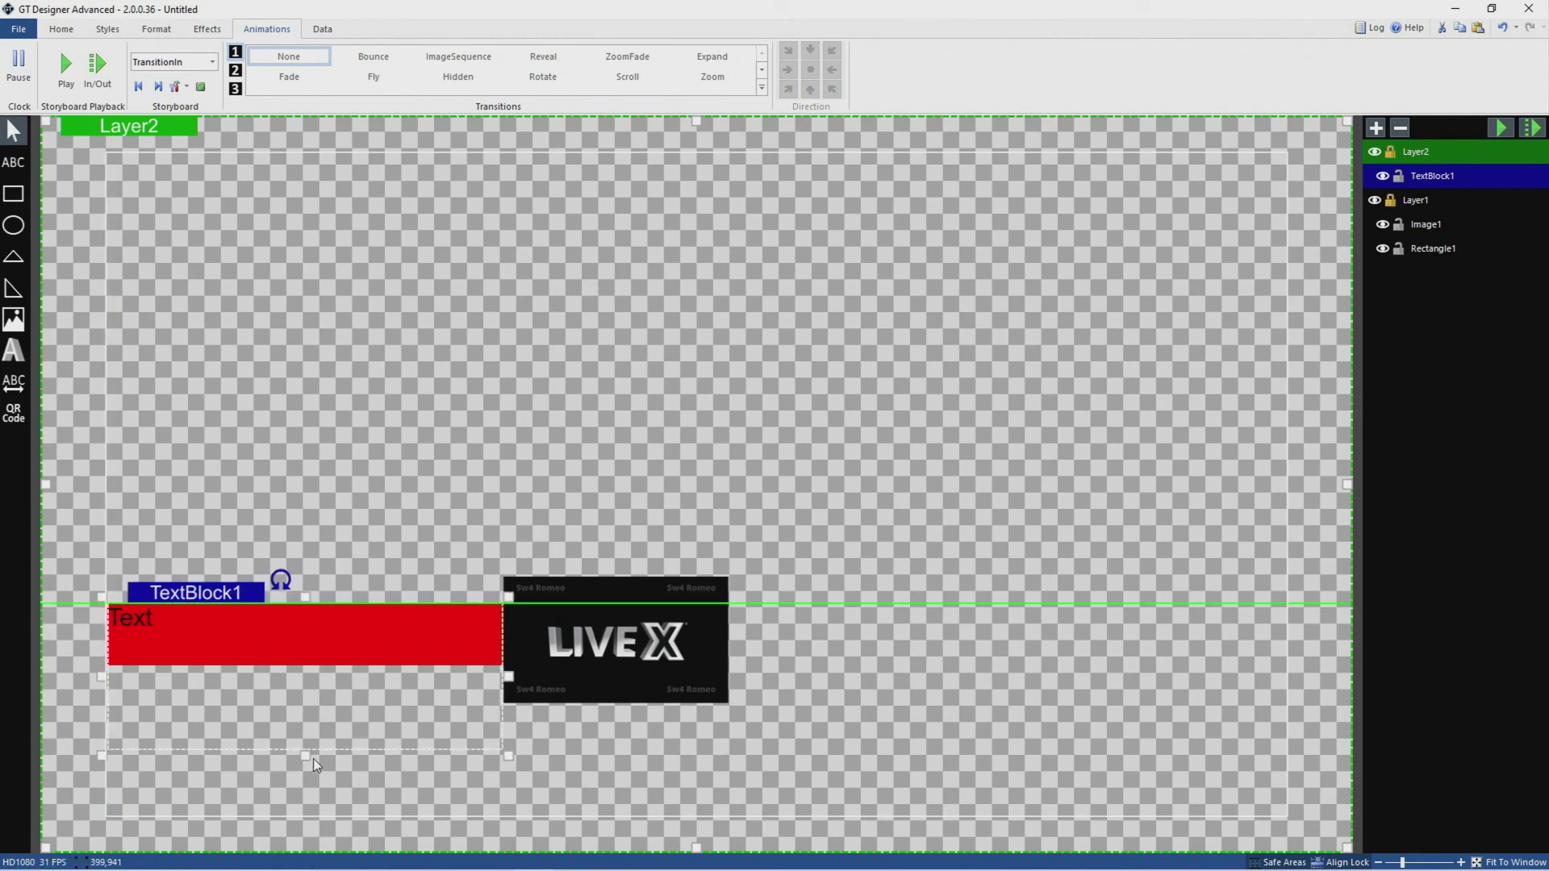
{"action": "left_click_drag", "start_coordinate": [313, 759], "coordinate": [300, 672]}
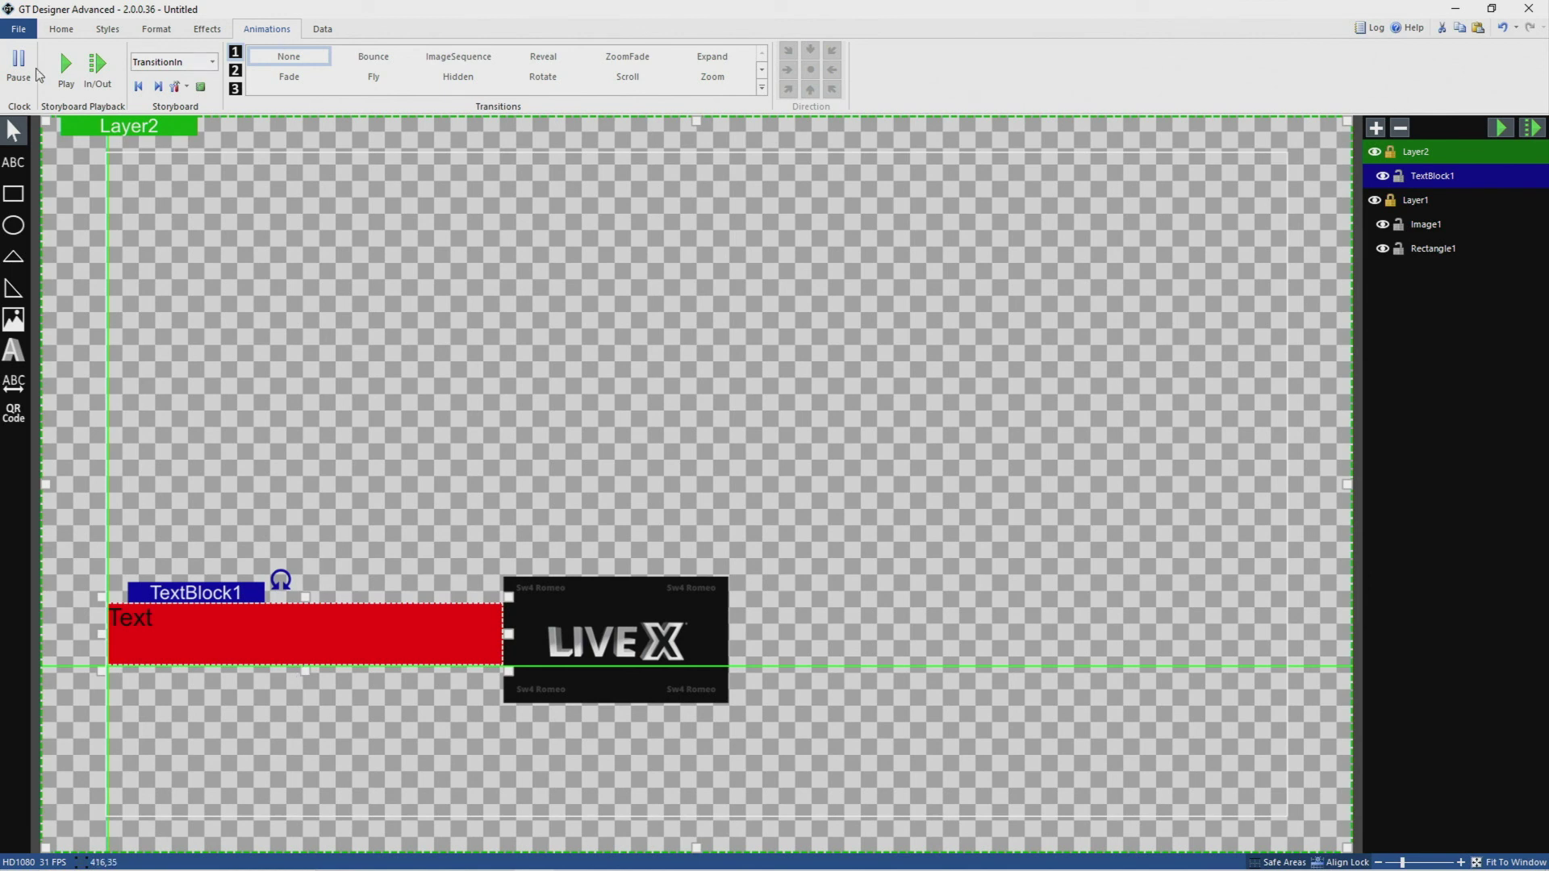
{"action": "left_click", "coordinate": [50, 28]}
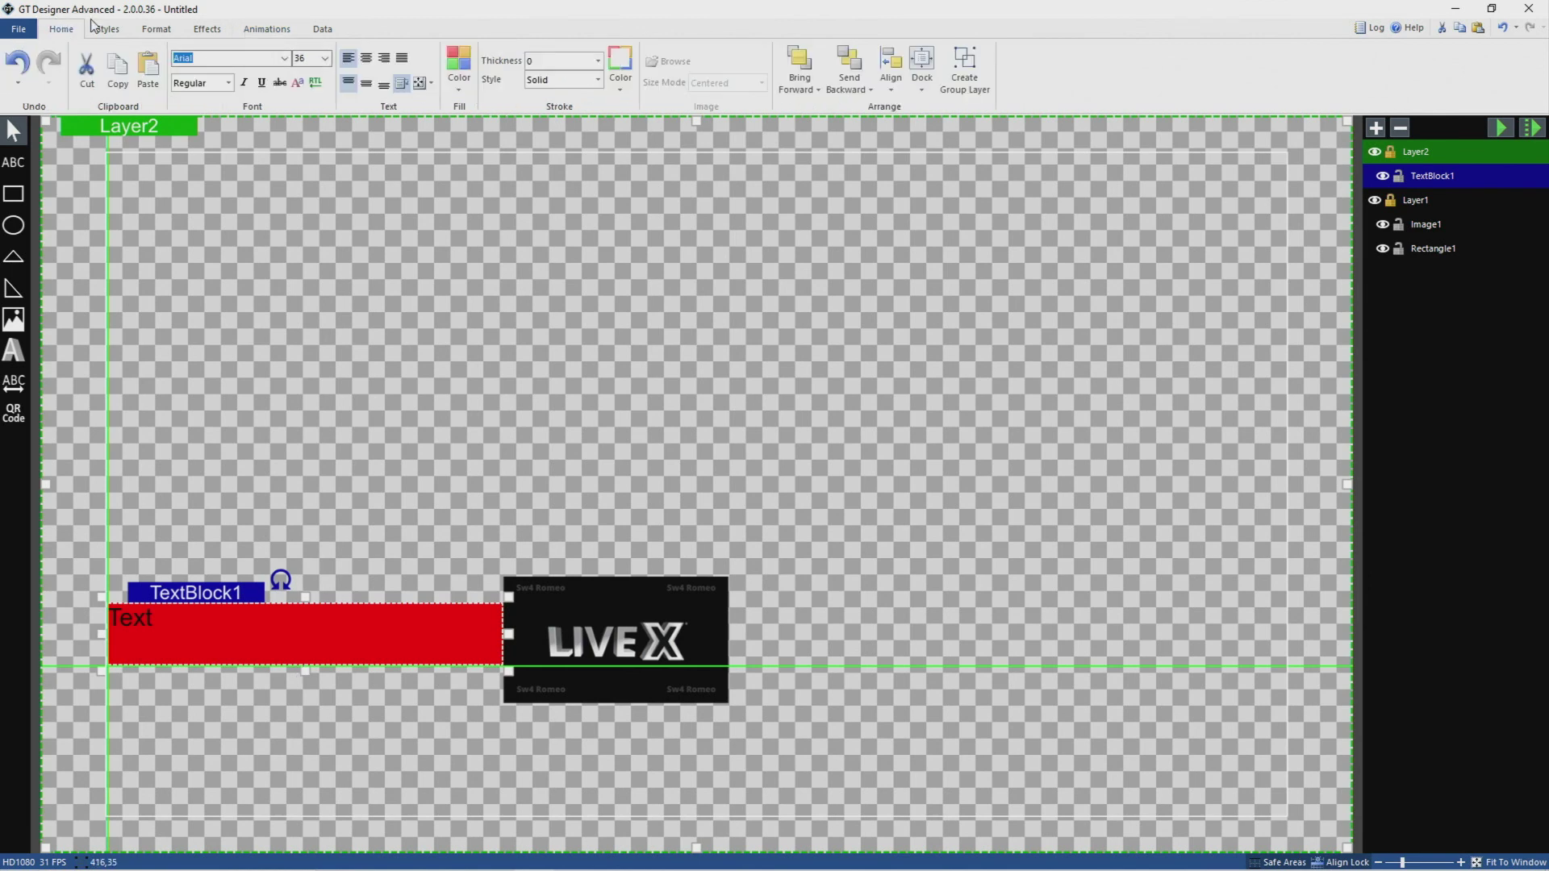
{"action": "left_click", "coordinate": [367, 58]}
{"action": "left_click", "coordinate": [368, 83]}
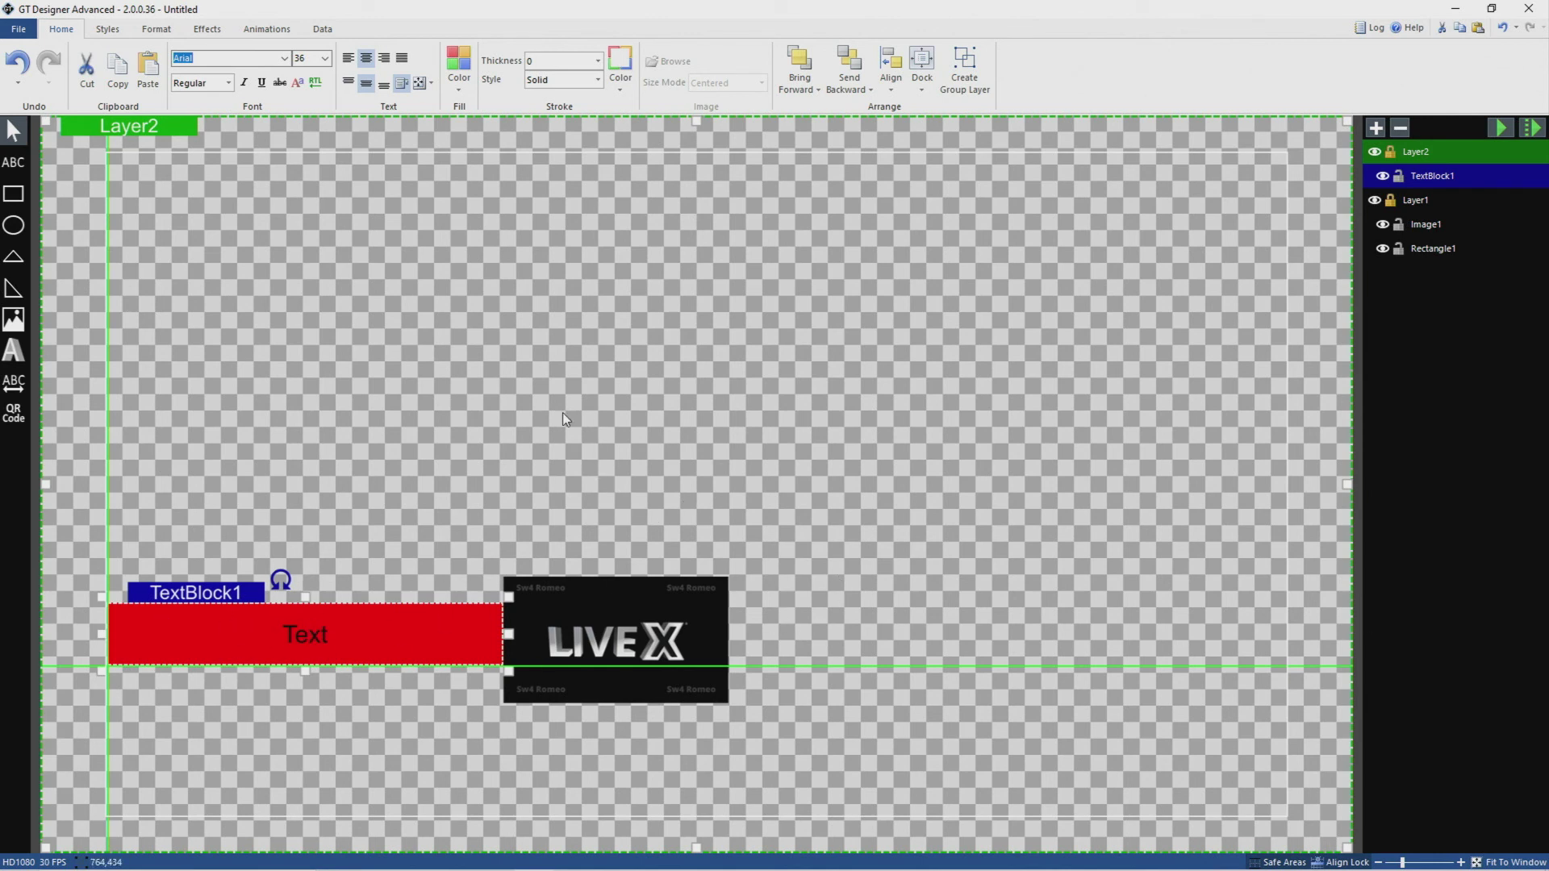
Give Layer1 a Fly transition-in with CubicEasingIn easing and preview it twice.
{"action": "left_click", "coordinate": [431, 350]}
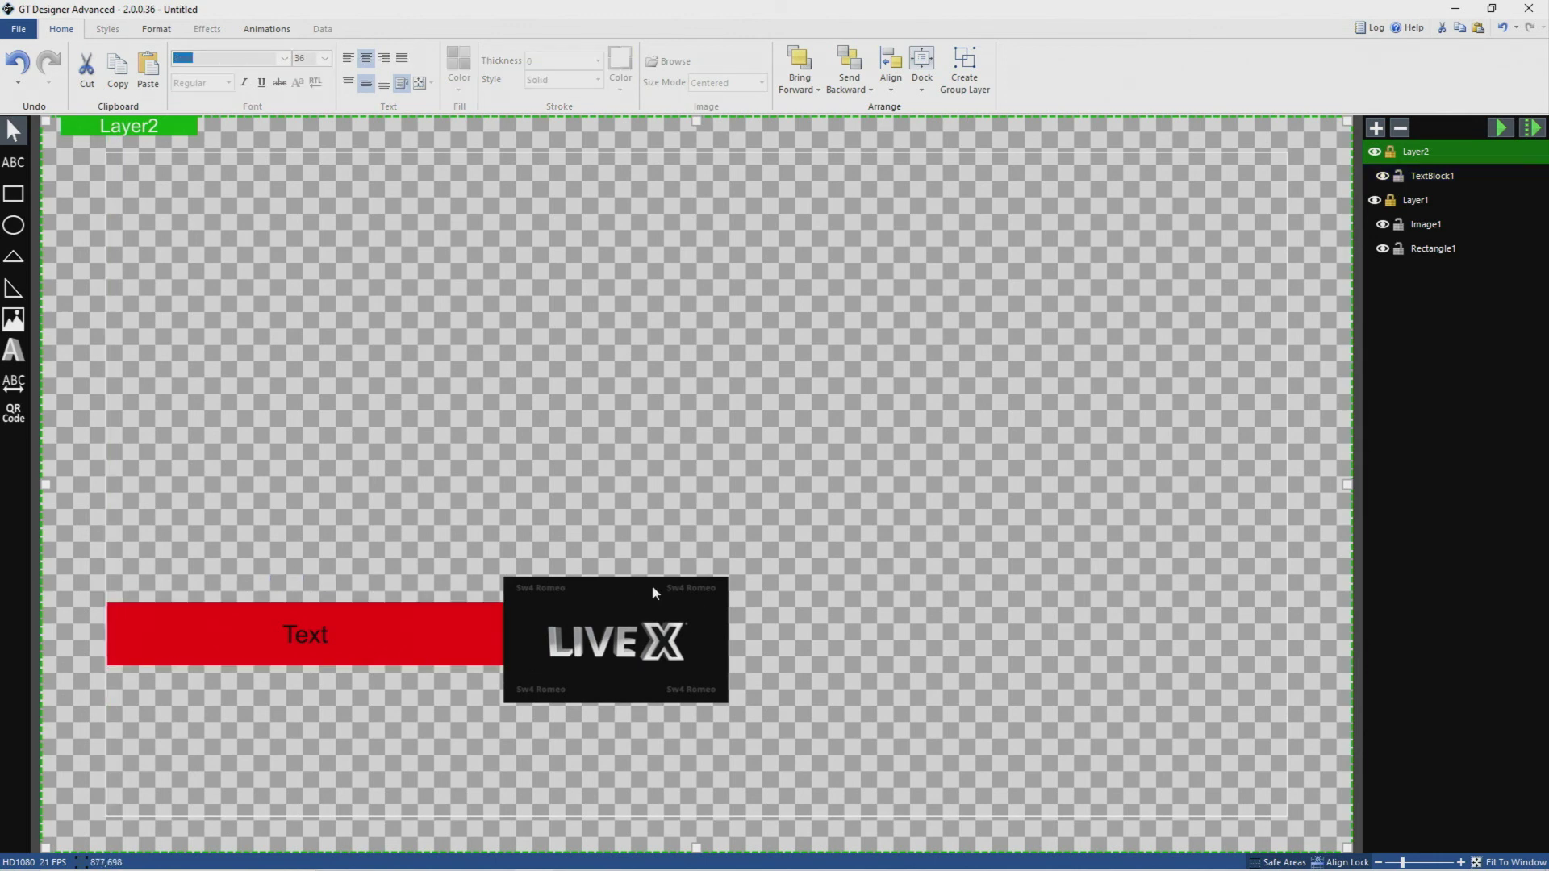
{"action": "left_click", "coordinate": [1389, 202]}
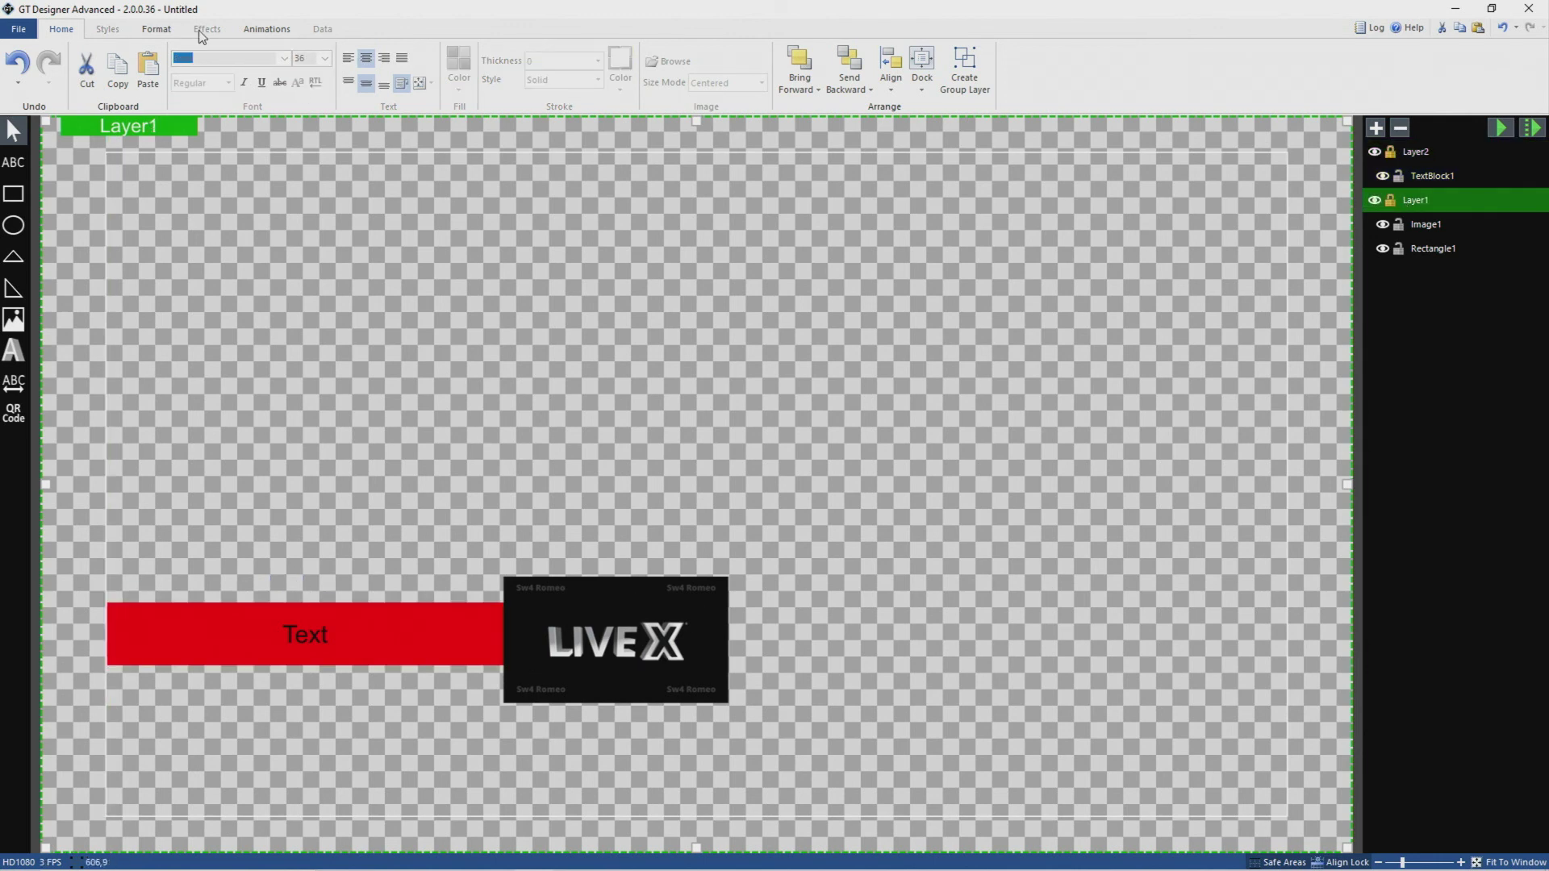
{"action": "left_click", "coordinate": [268, 31]}
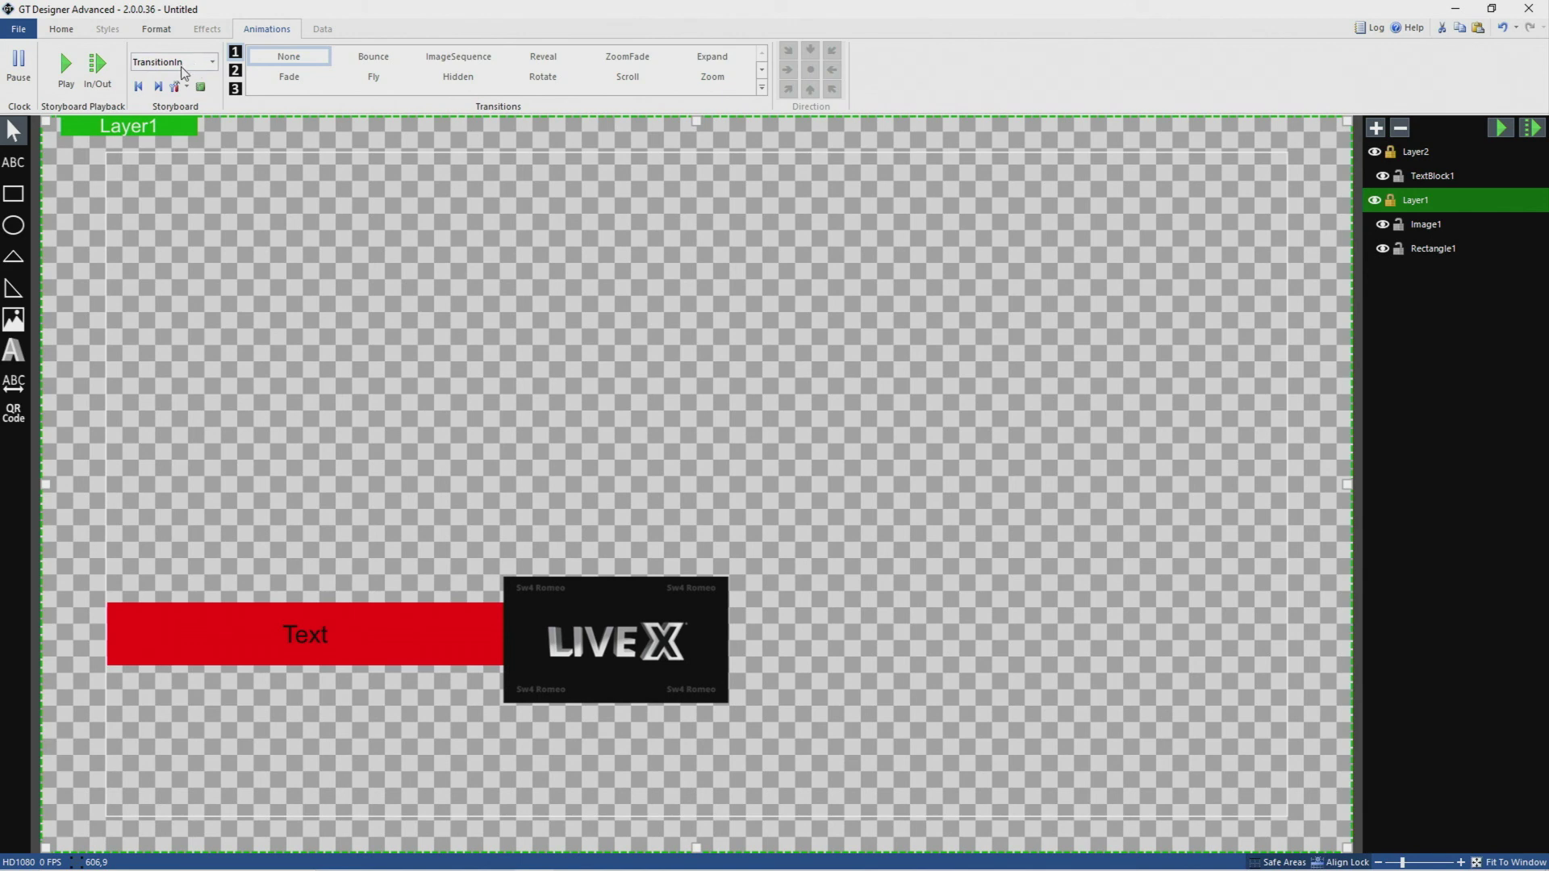
{"action": "left_click", "coordinate": [402, 87]}
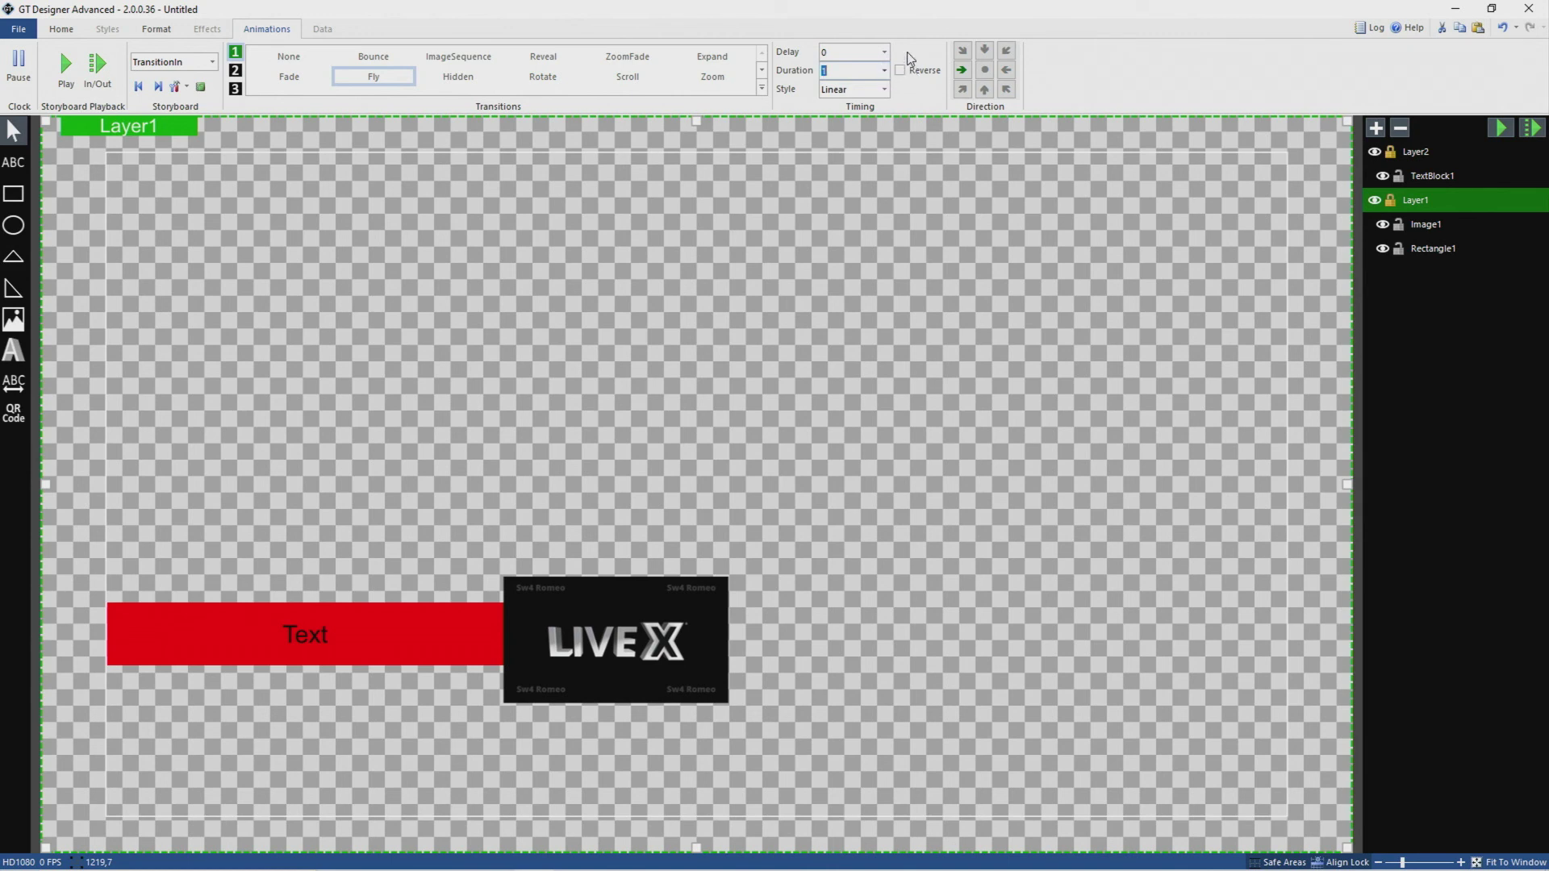
{"action": "left_click", "coordinate": [855, 91]}
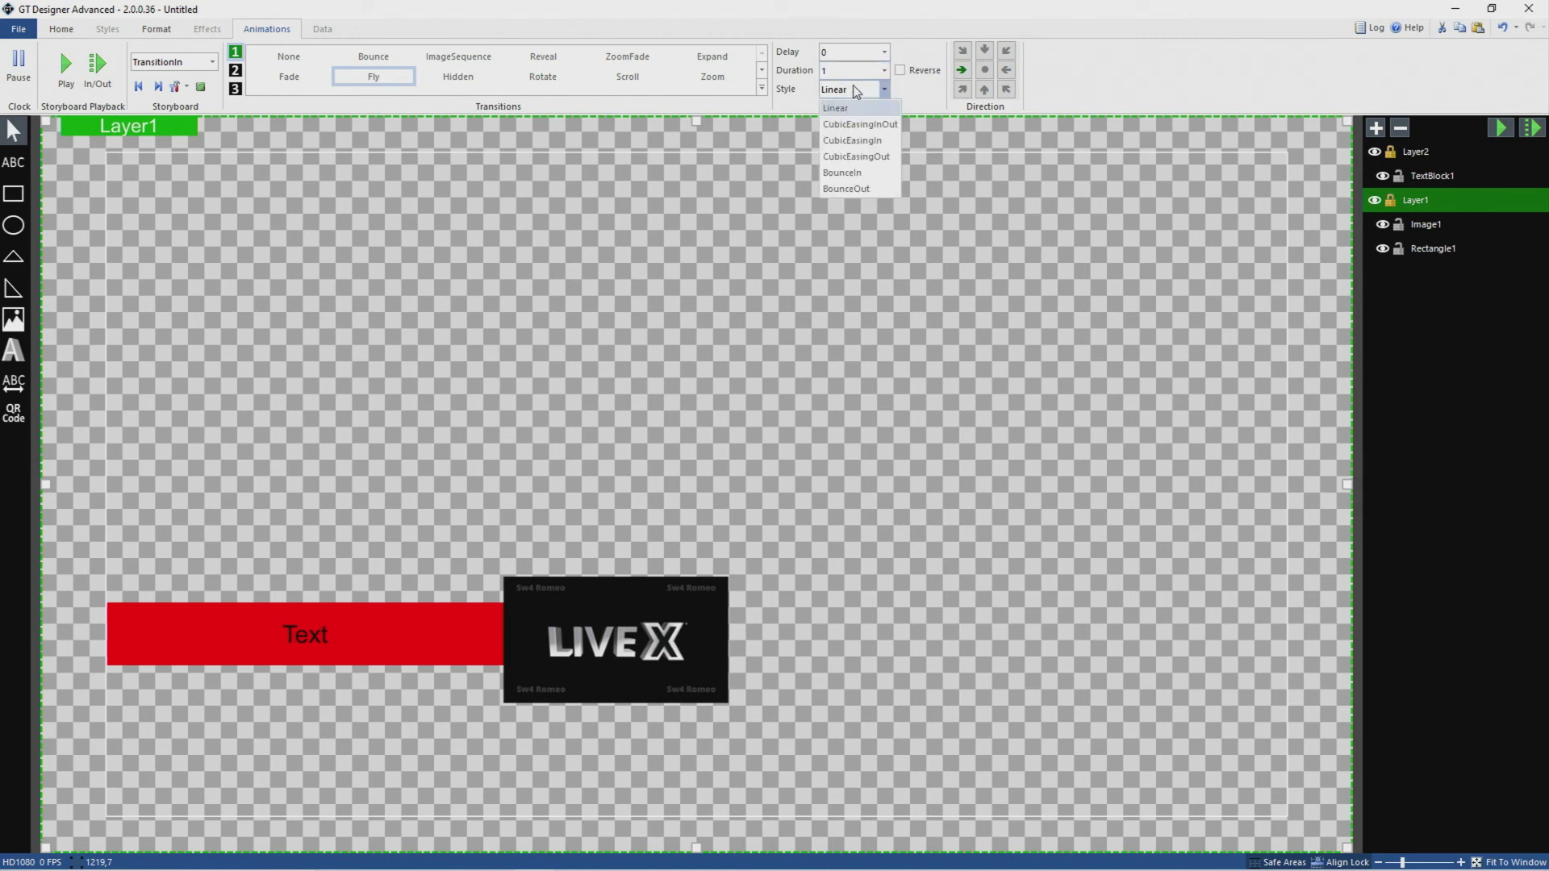
{"action": "left_click", "coordinate": [859, 140]}
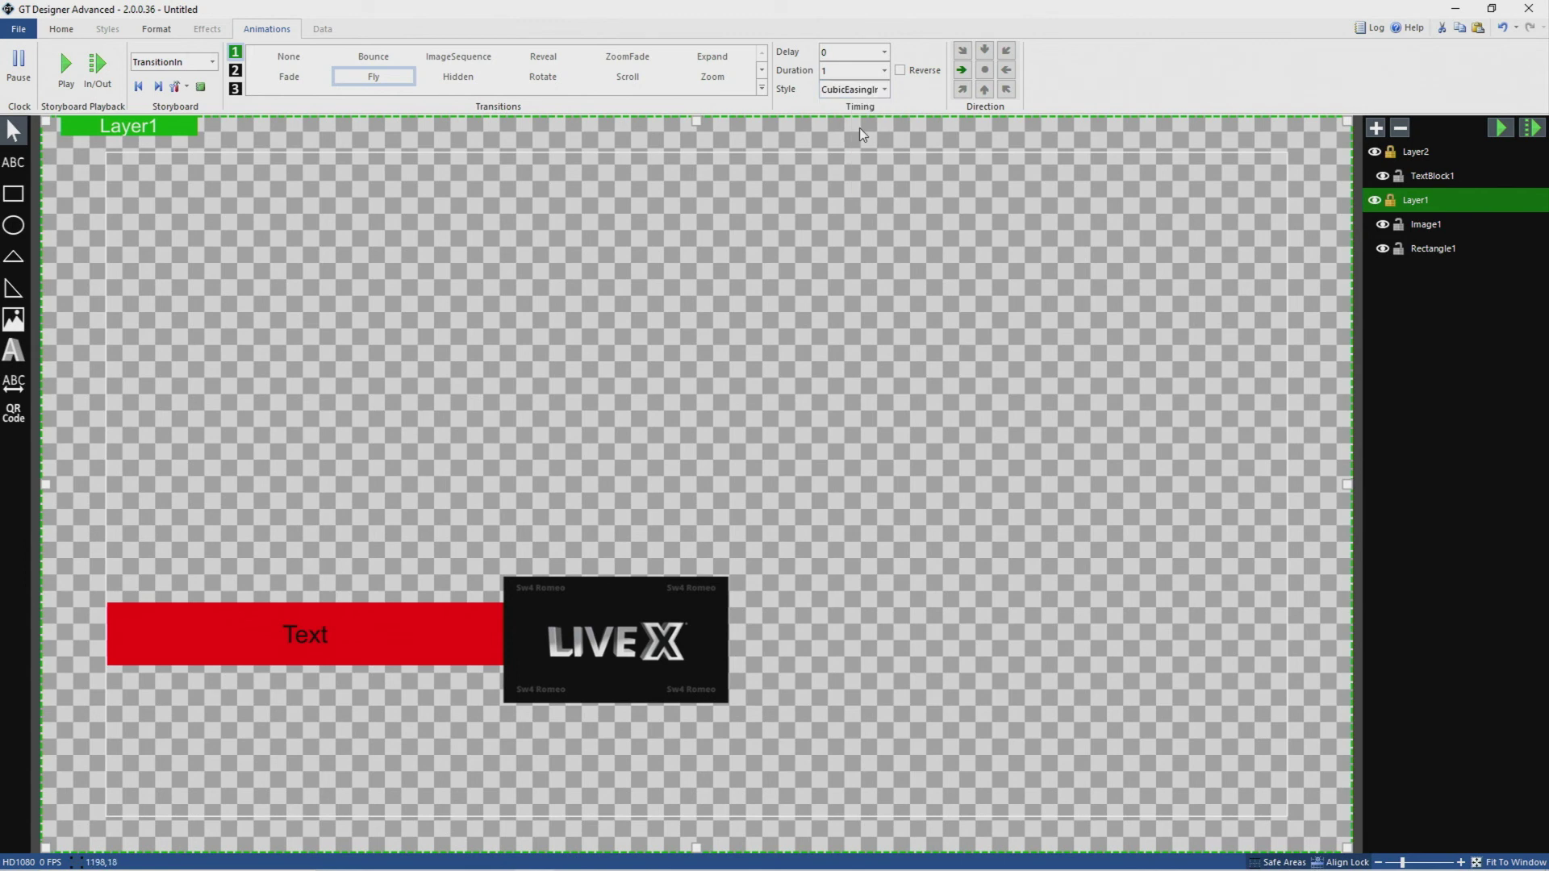
{"action": "left_click", "coordinate": [70, 71]}
{"action": "left_click", "coordinate": [65, 65]}
Try a Fade transition-in on Layer2 with the duration's last digit changed to 5, and preview it.
{"action": "left_click", "coordinate": [1422, 153]}
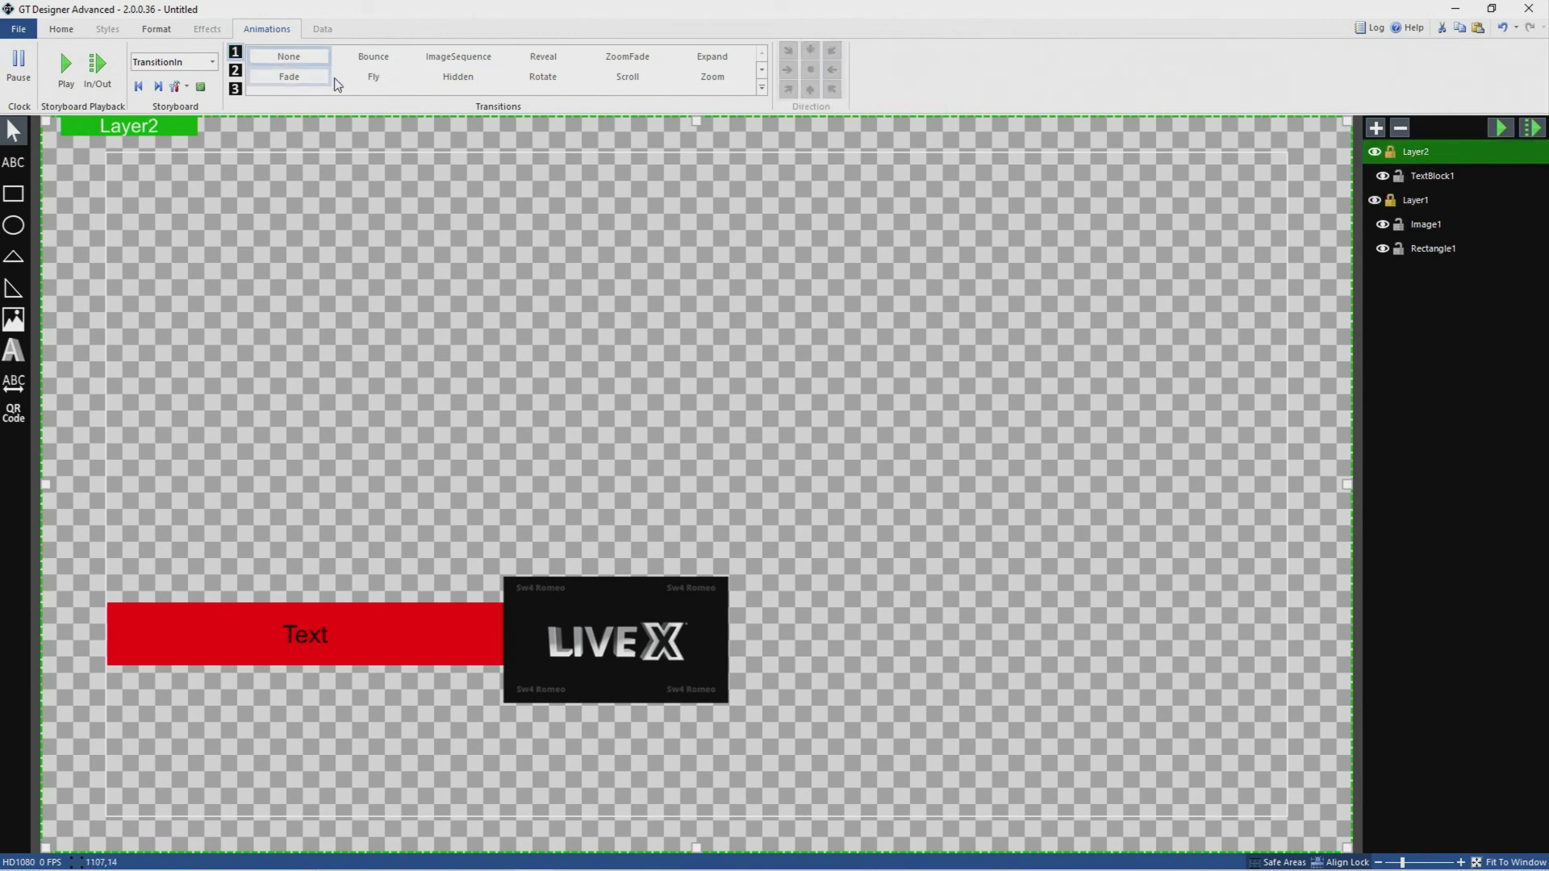
{"action": "left_click", "coordinate": [289, 79]}
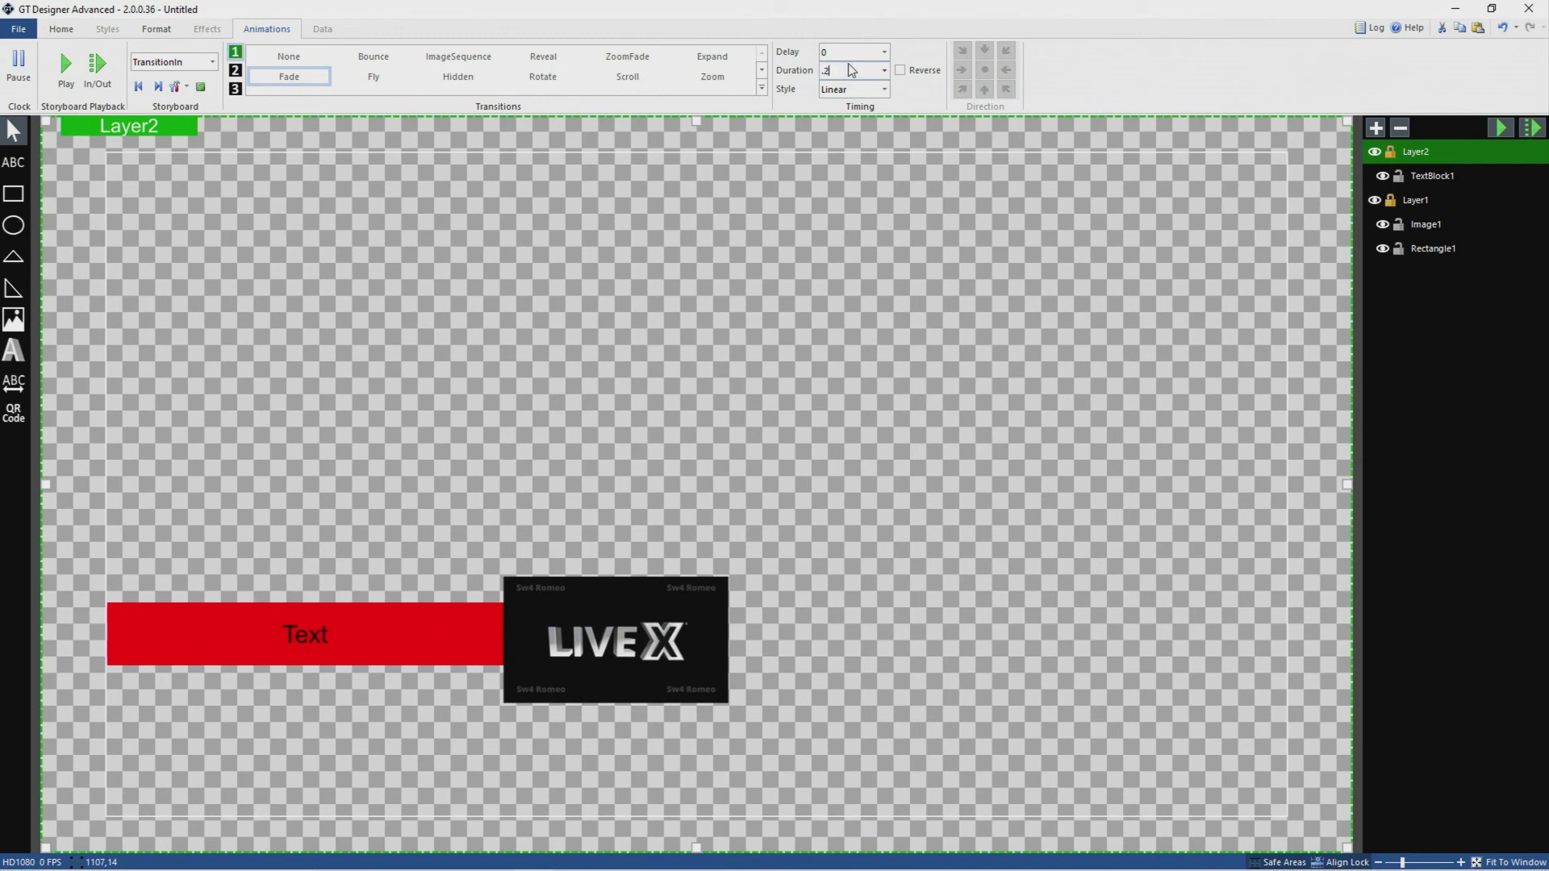
{"action": "key", "text": "BackSpace"}
{"action": "type", "text": "5"}
{"action": "left_click", "coordinate": [67, 64]}
Switch Layer2 to Fly with delay 0 and duration 1, and preview it.
{"action": "left_click", "coordinate": [385, 87]}
{"action": "left_click", "coordinate": [845, 51]}
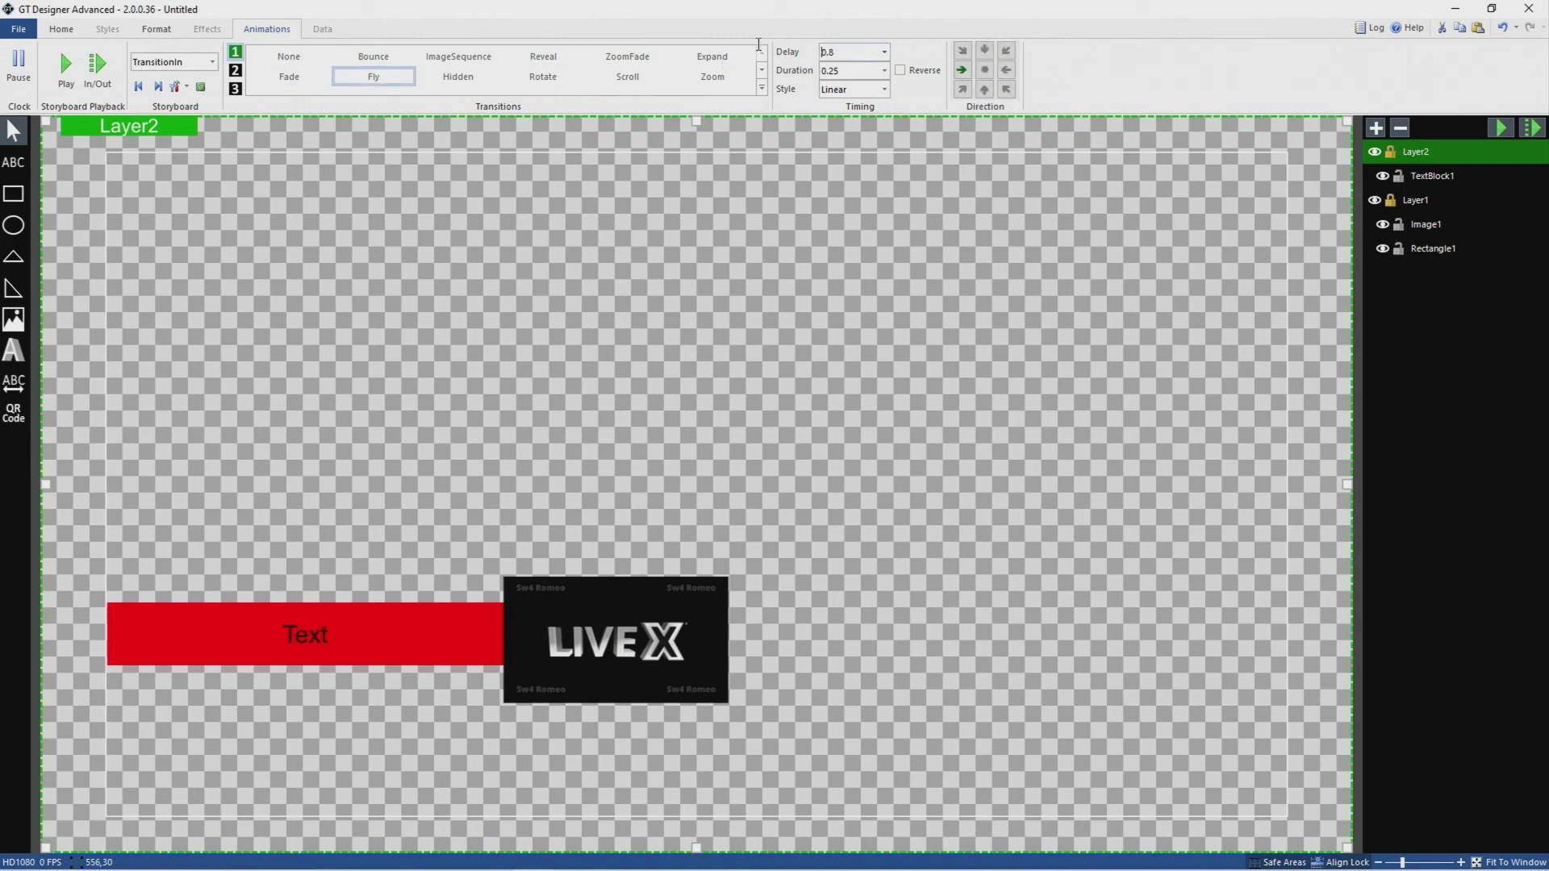
{"action": "type", "text": "0"}
{"action": "left_click", "coordinate": [853, 71]}
{"action": "type", "text": "1"}
{"action": "left_click", "coordinate": [67, 80]}
Set Layer2's easing style to CubicEasingIn, matching Layer1, and preview the intro.
{"action": "left_click", "coordinate": [1414, 202]}
{"action": "left_click", "coordinate": [1435, 152]}
{"action": "left_click", "coordinate": [842, 98]}
{"action": "left_click", "coordinate": [878, 141]}
{"action": "left_click", "coordinate": [69, 76]}
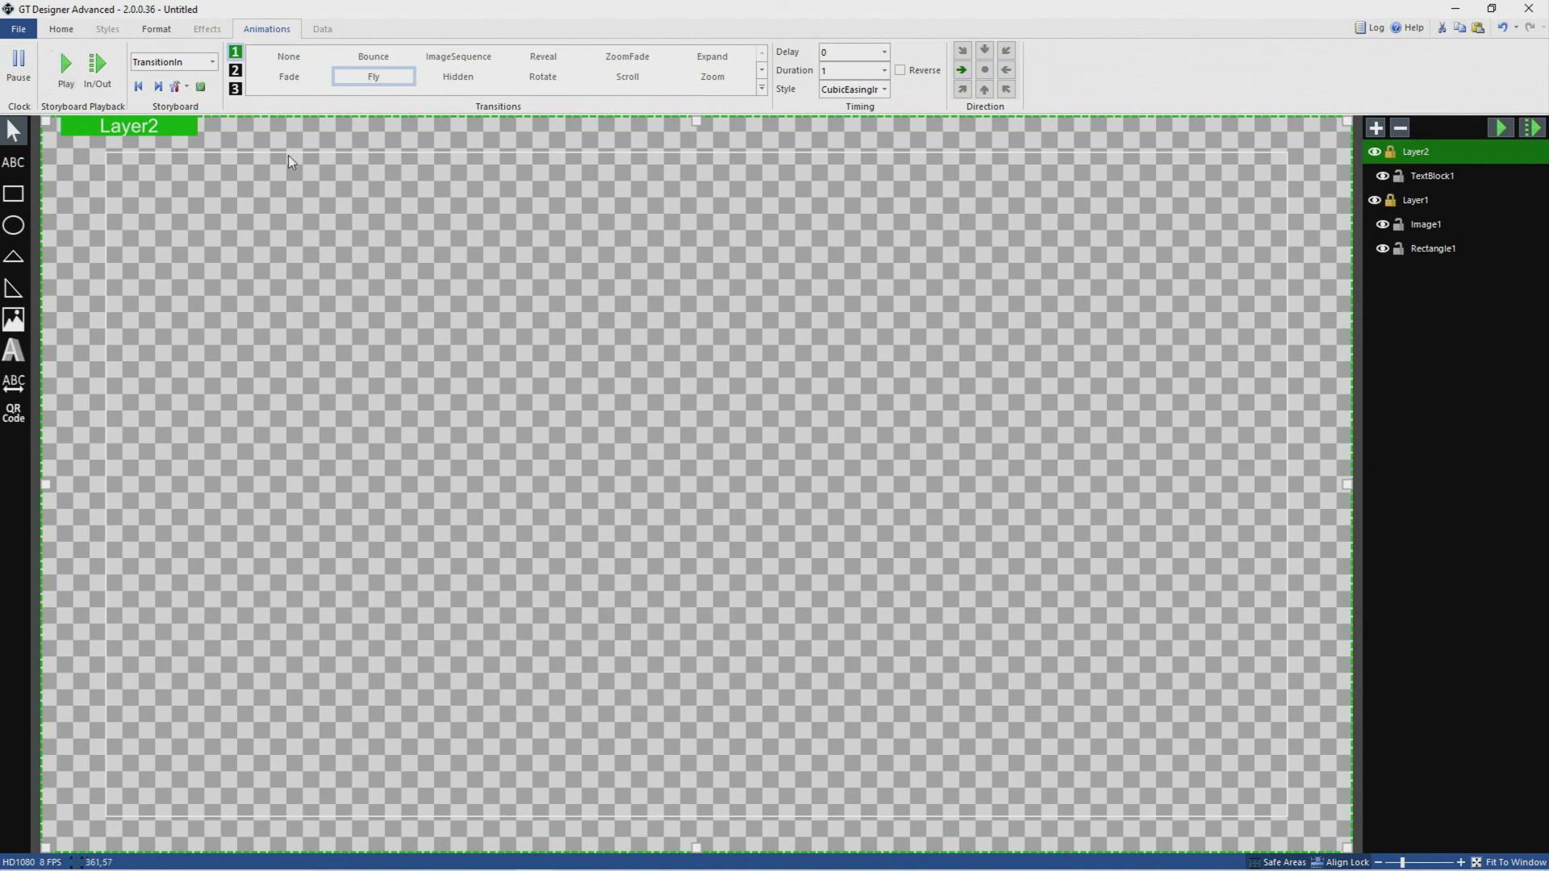
{"action": "left_click", "coordinate": [66, 63]}
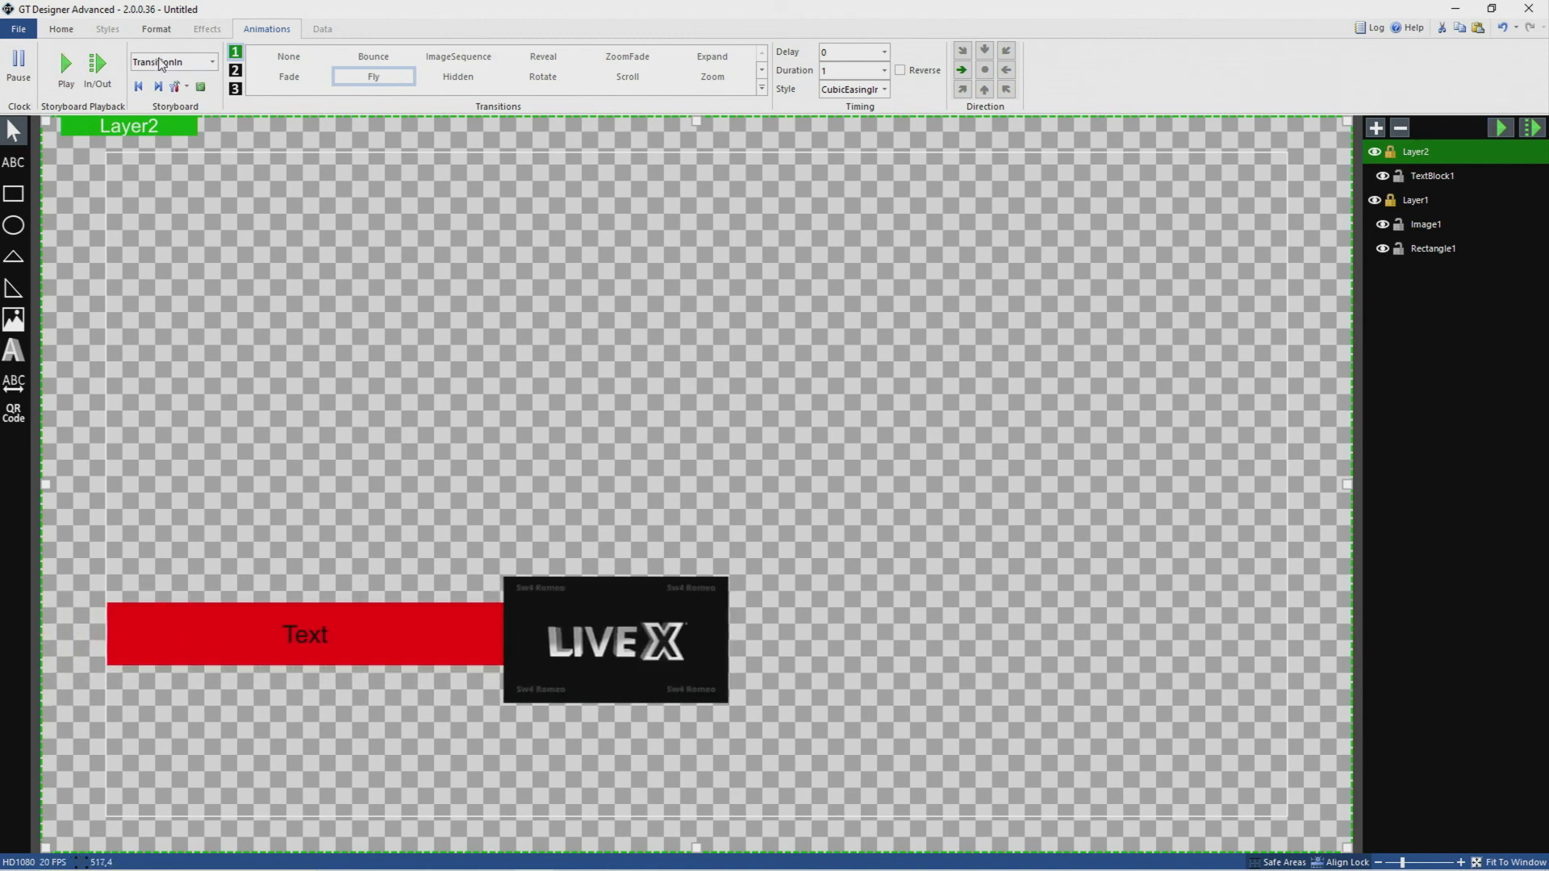
Switch to the TransitionOut storyboard and make the text layer rotate out.
{"action": "left_click", "coordinate": [160, 64]}
{"action": "left_click", "coordinate": [165, 93]}
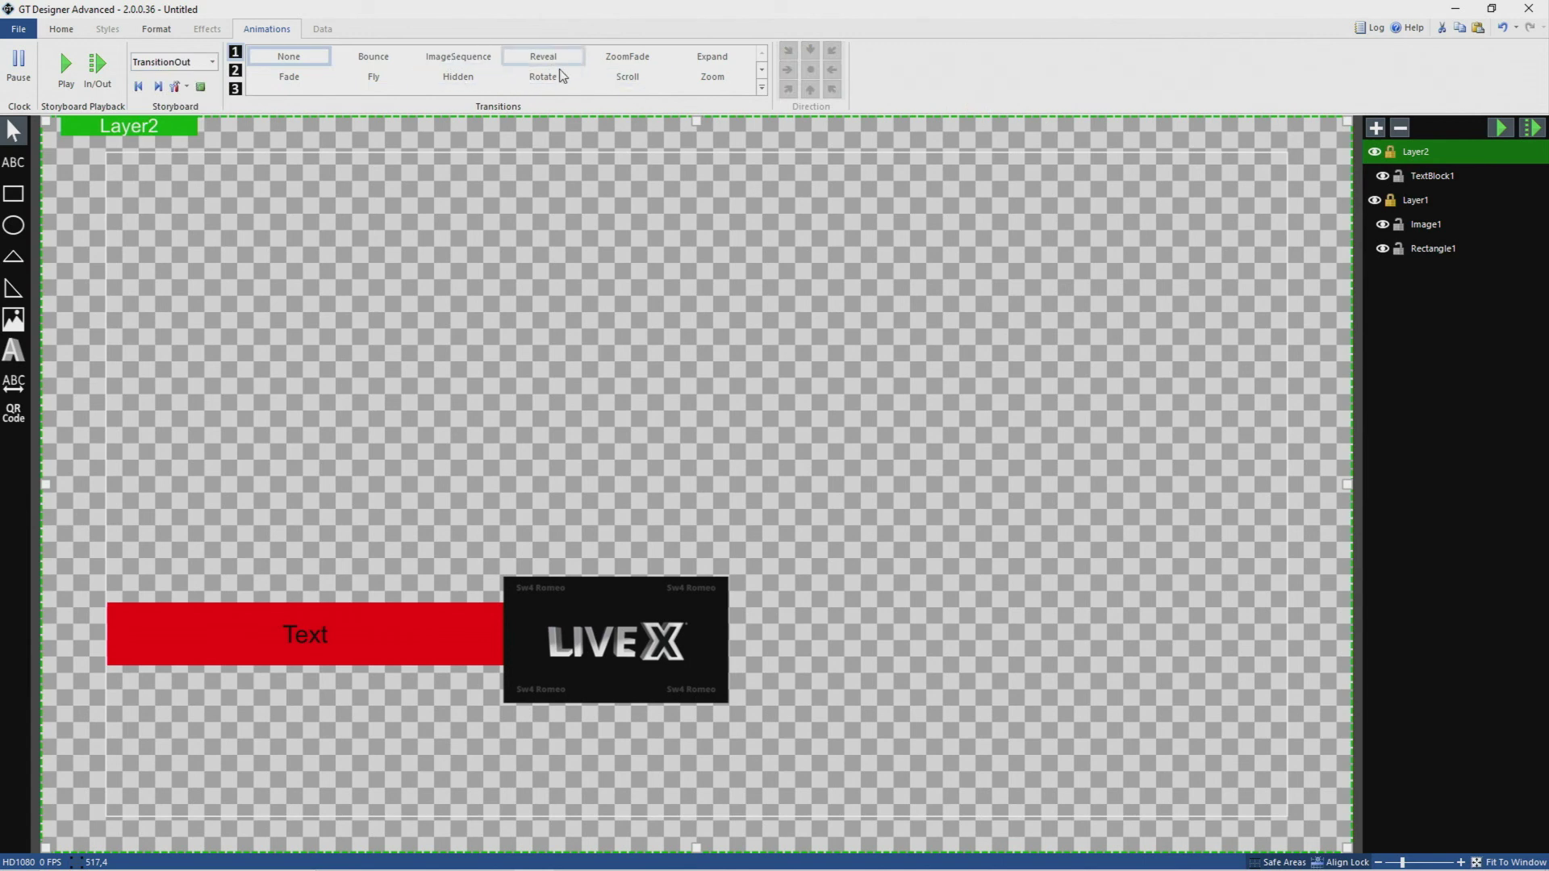
{"action": "left_click", "coordinate": [563, 77]}
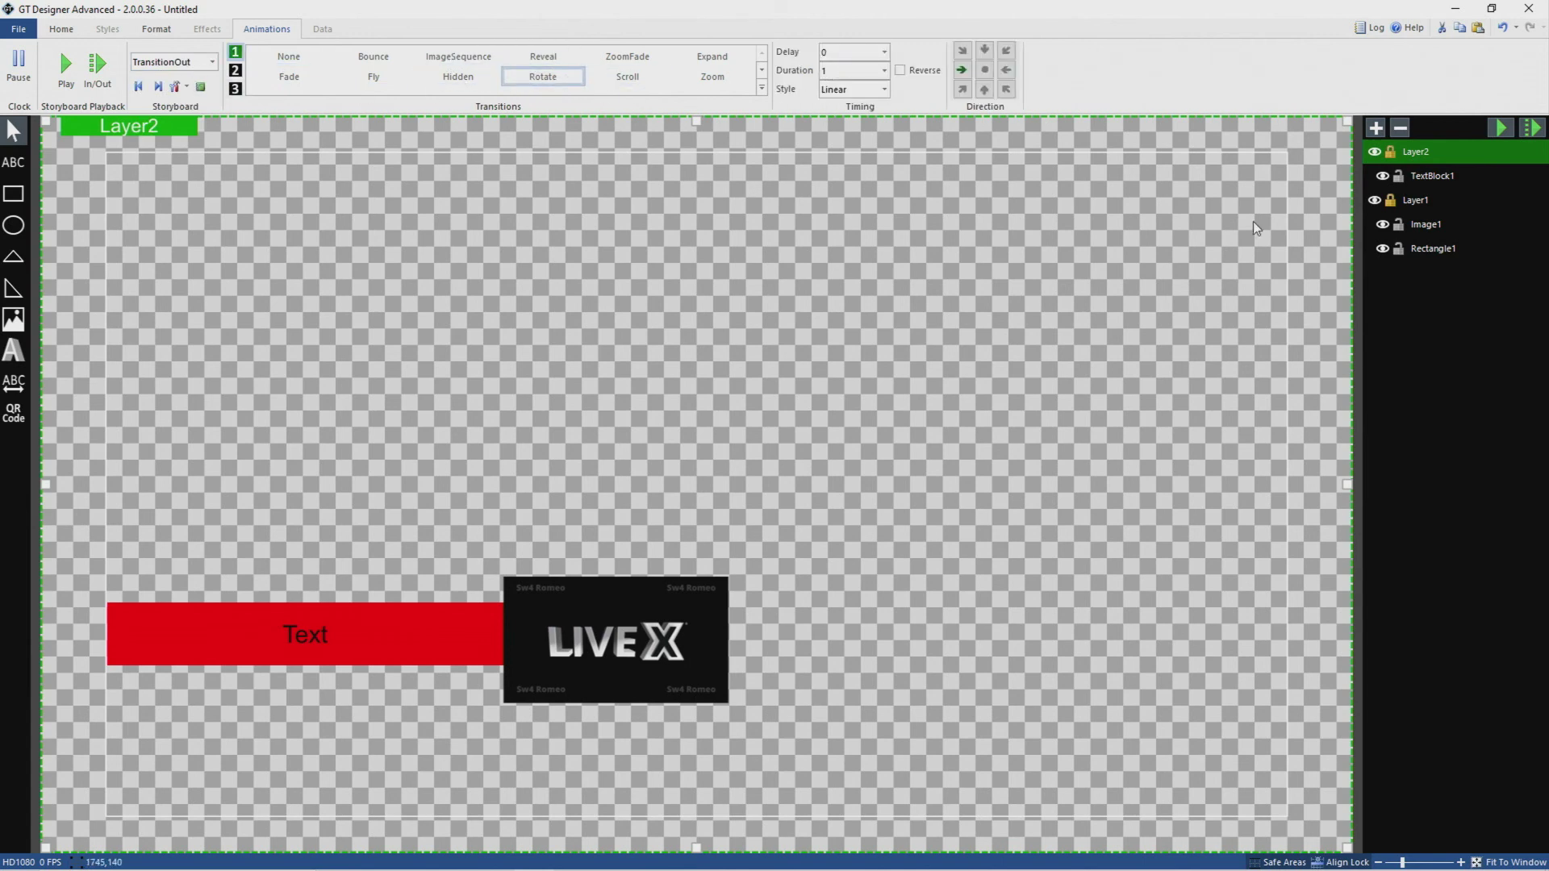
Give Layer1 an upward Scroll exit instead of Rotate, previewing the In/Out animation.
{"action": "left_click", "coordinate": [1444, 201]}
{"action": "left_click", "coordinate": [543, 76]}
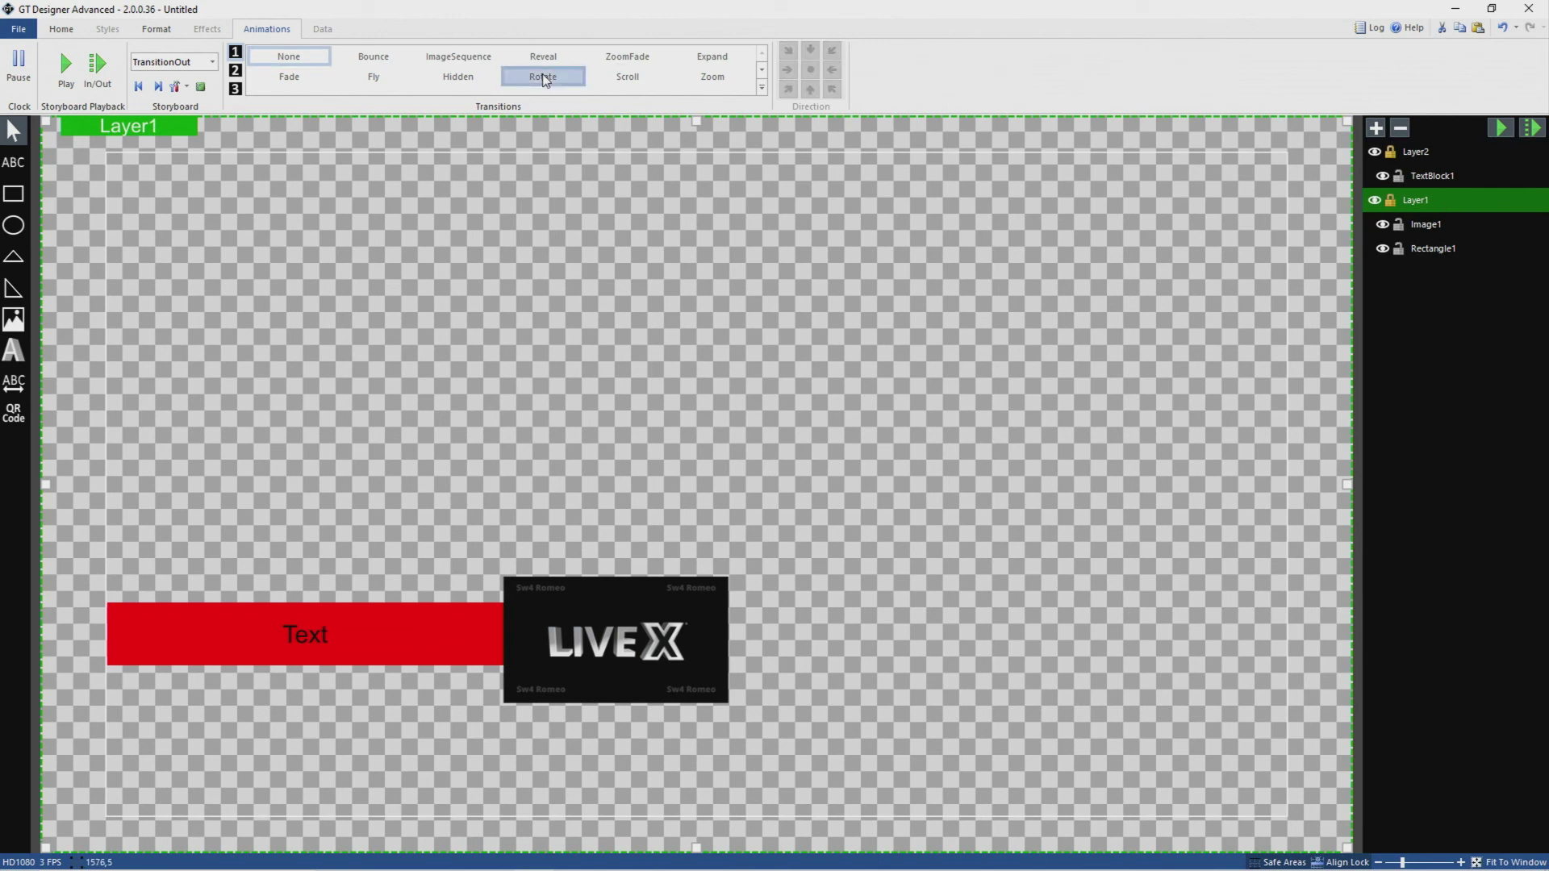
{"action": "left_click", "coordinate": [101, 73]}
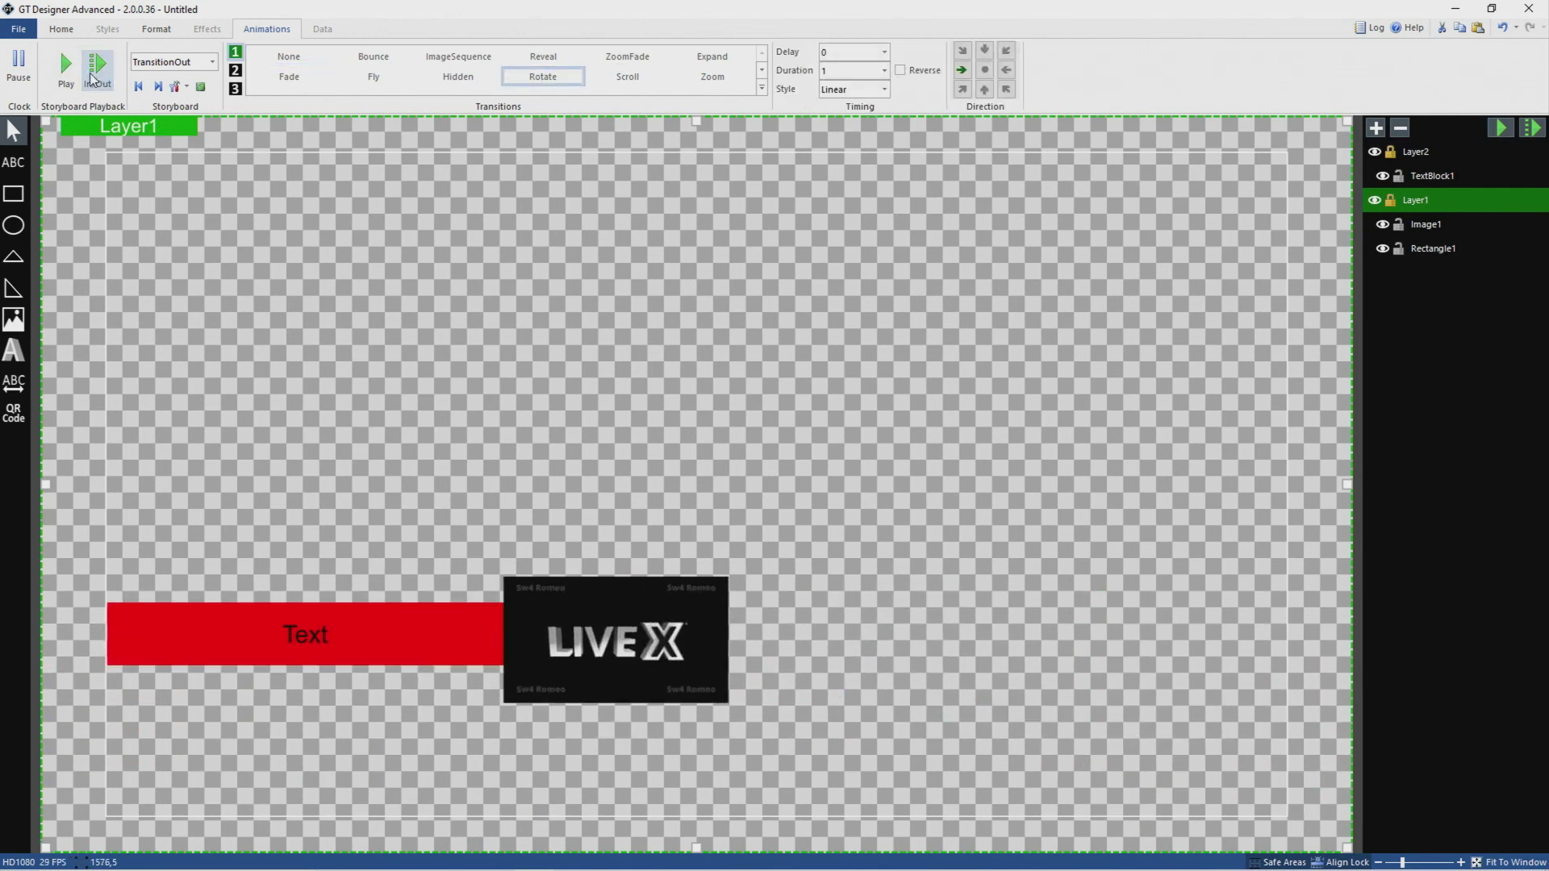
{"action": "left_click", "coordinate": [96, 79]}
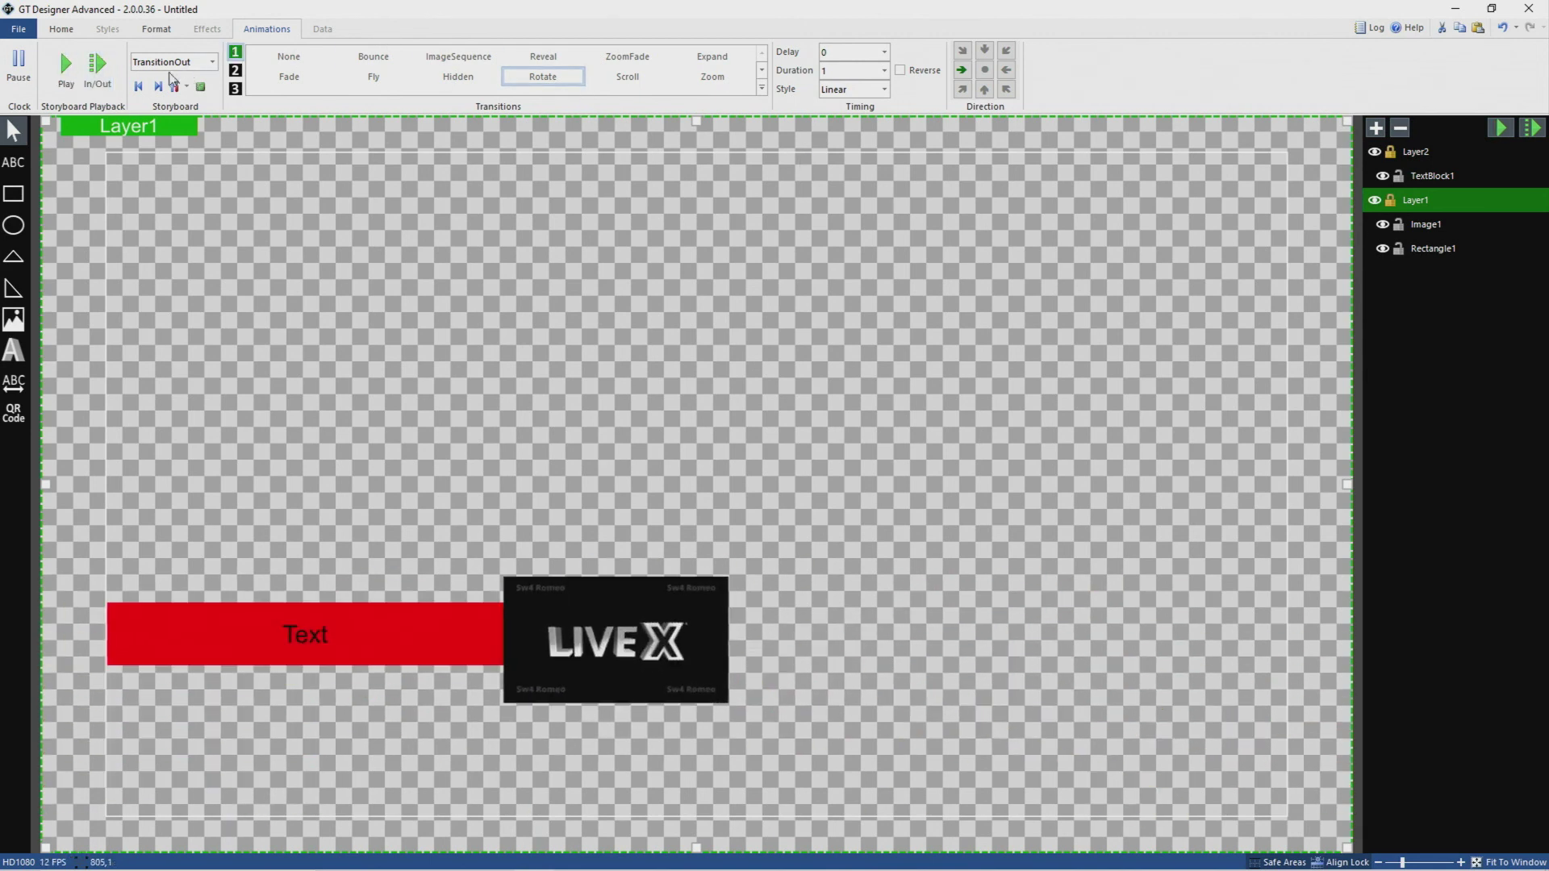
{"action": "left_click", "coordinate": [97, 69]}
{"action": "left_click", "coordinate": [637, 78]}
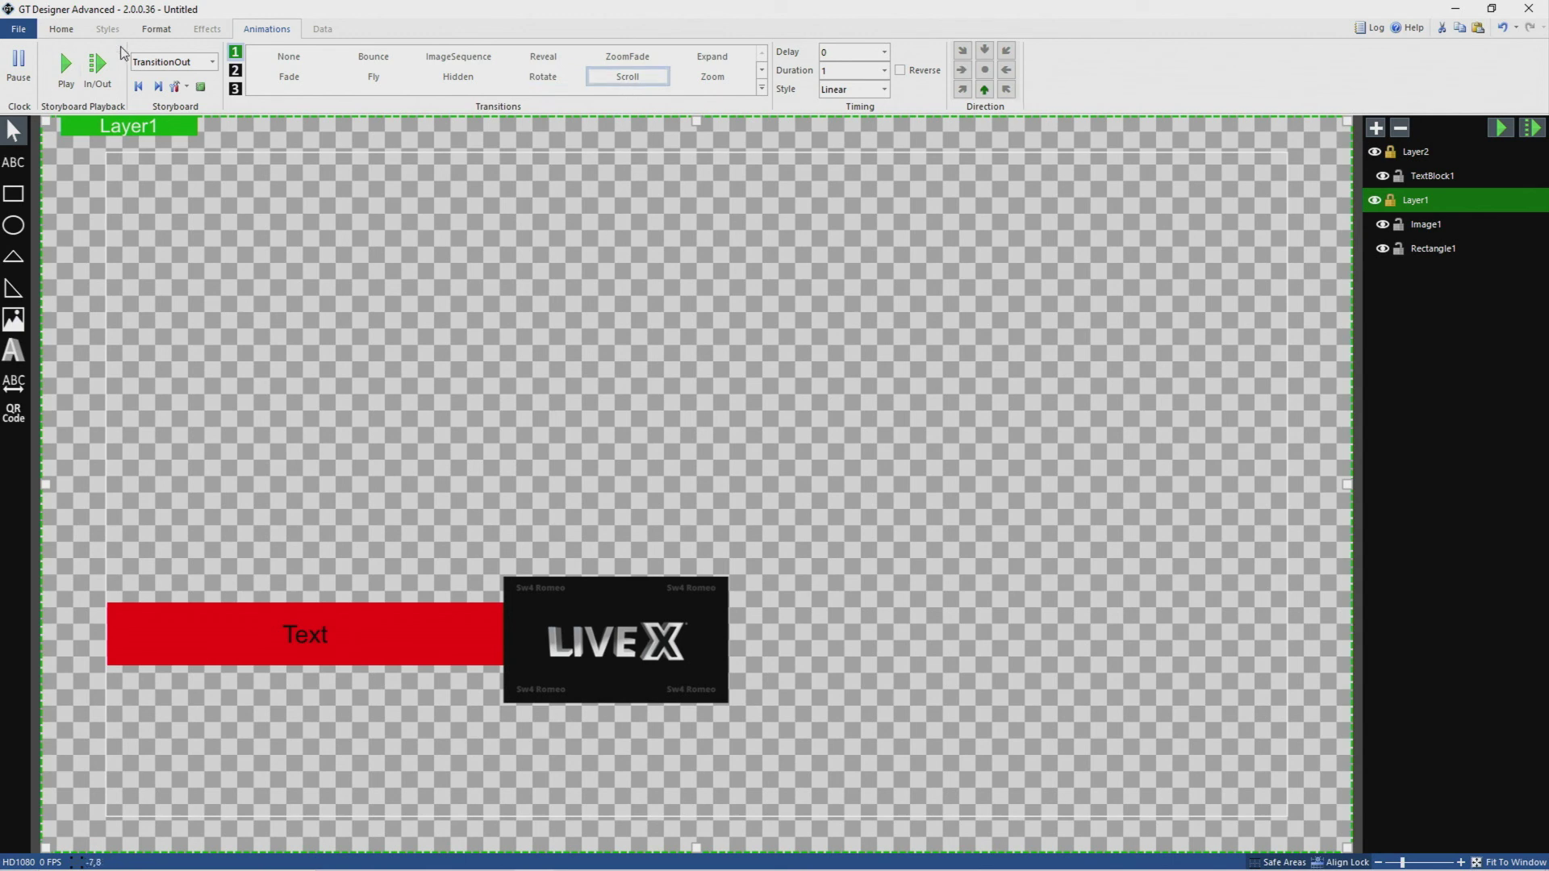
{"action": "left_click", "coordinate": [105, 79]}
Browse the storyboard list and select the Continuous storyboard.
{"action": "left_click", "coordinate": [180, 63]}
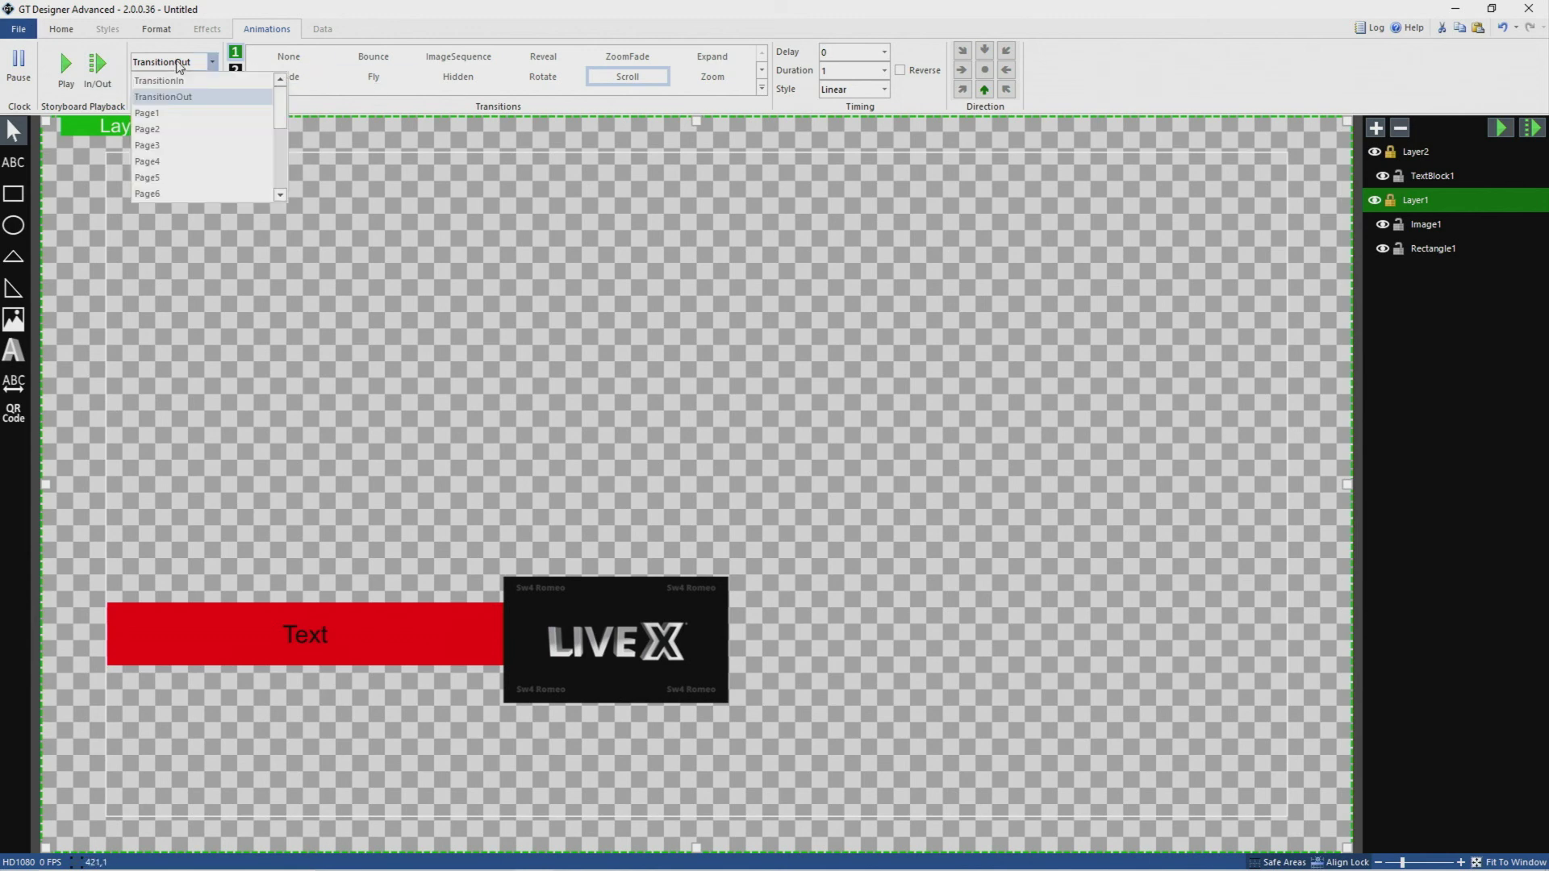
{"action": "scroll", "coordinate": [173, 161], "scroll_direction": "down", "scroll_amount": 2}
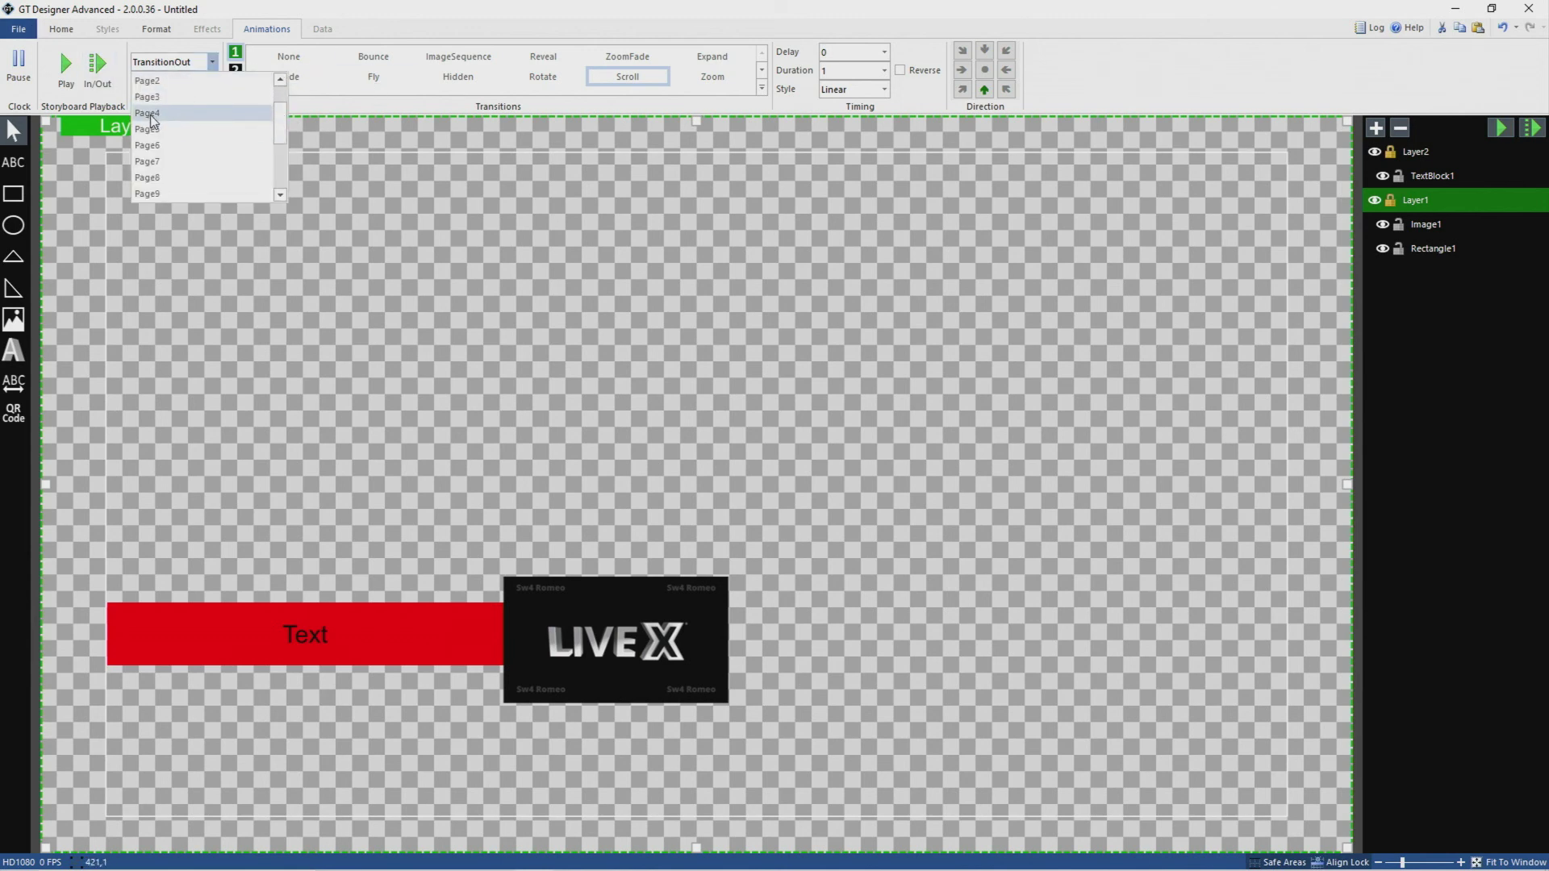
{"action": "scroll", "coordinate": [193, 161], "scroll_direction": "up", "scroll_amount": 3}
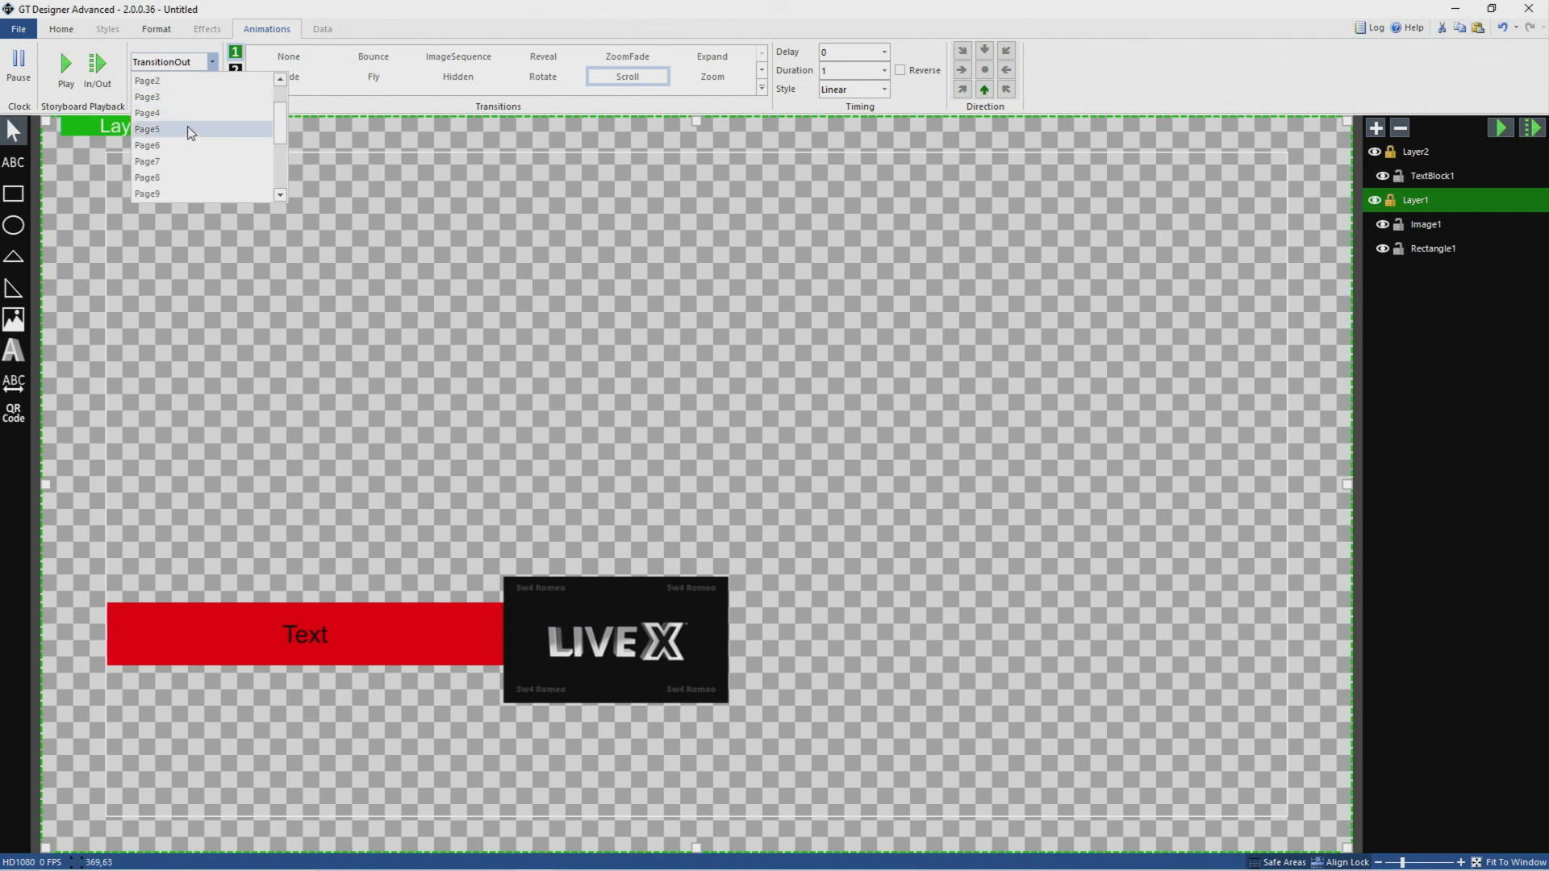
{"action": "scroll", "coordinate": [191, 132], "scroll_direction": "down", "scroll_amount": 3}
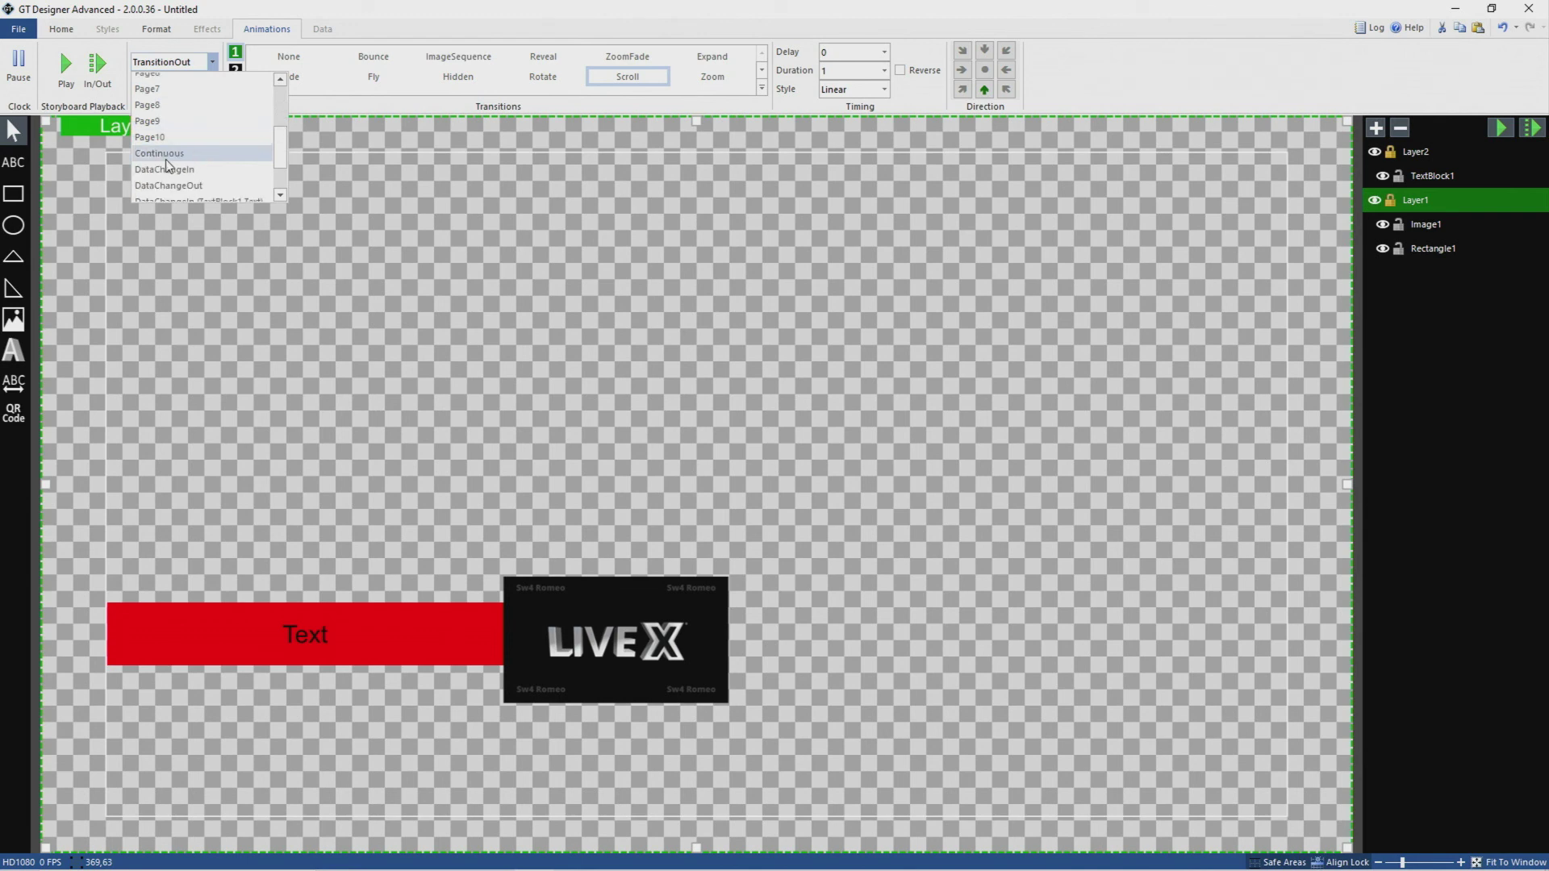
{"action": "left_click", "coordinate": [166, 159]}
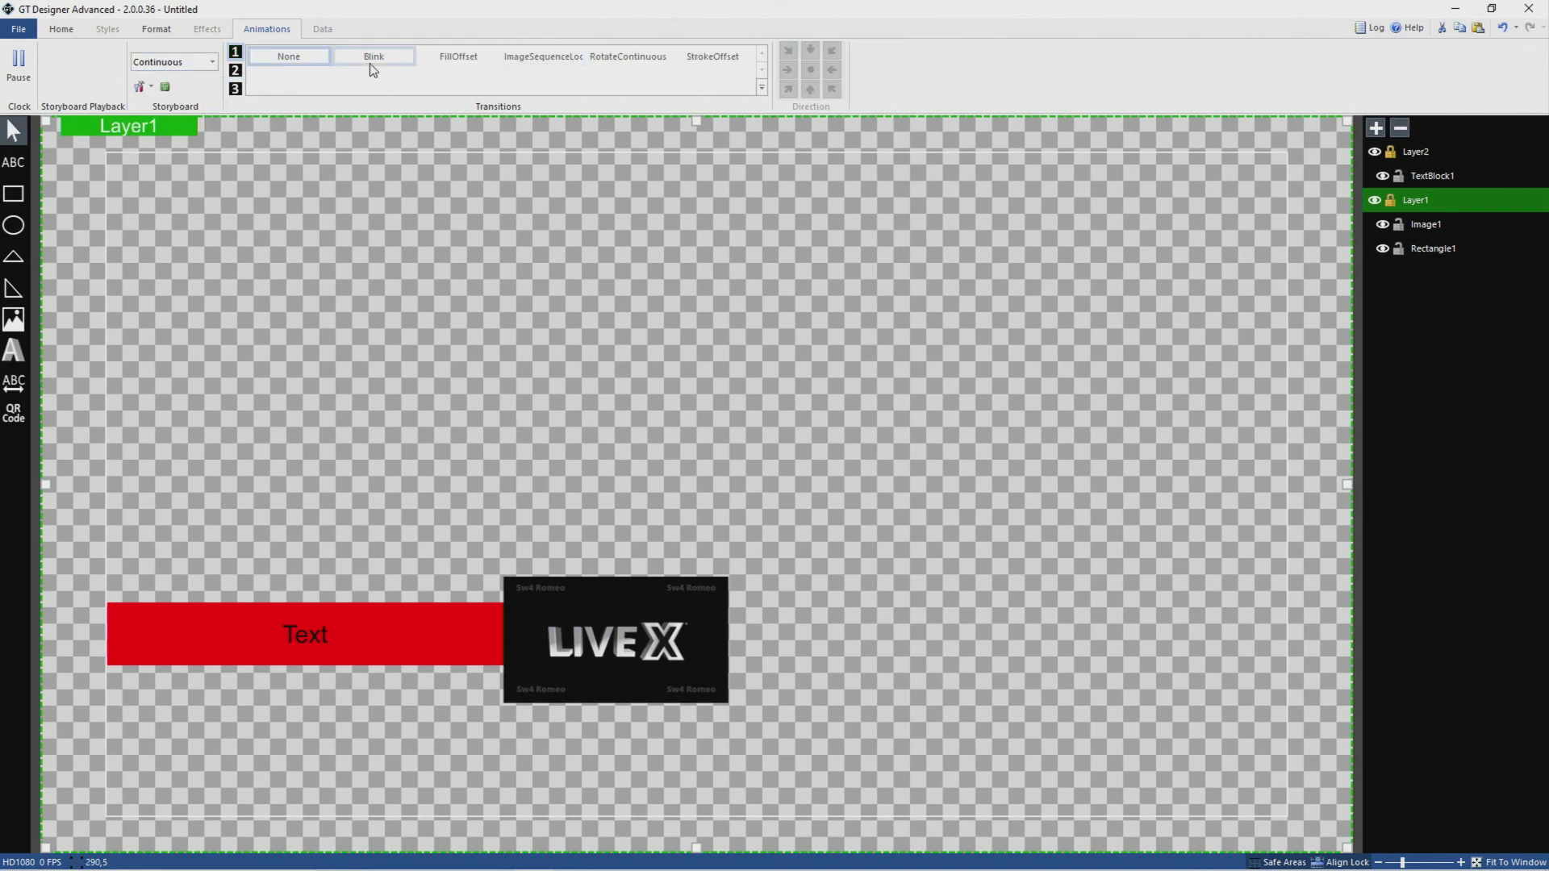
{"action": "left_click", "coordinate": [197, 63]}
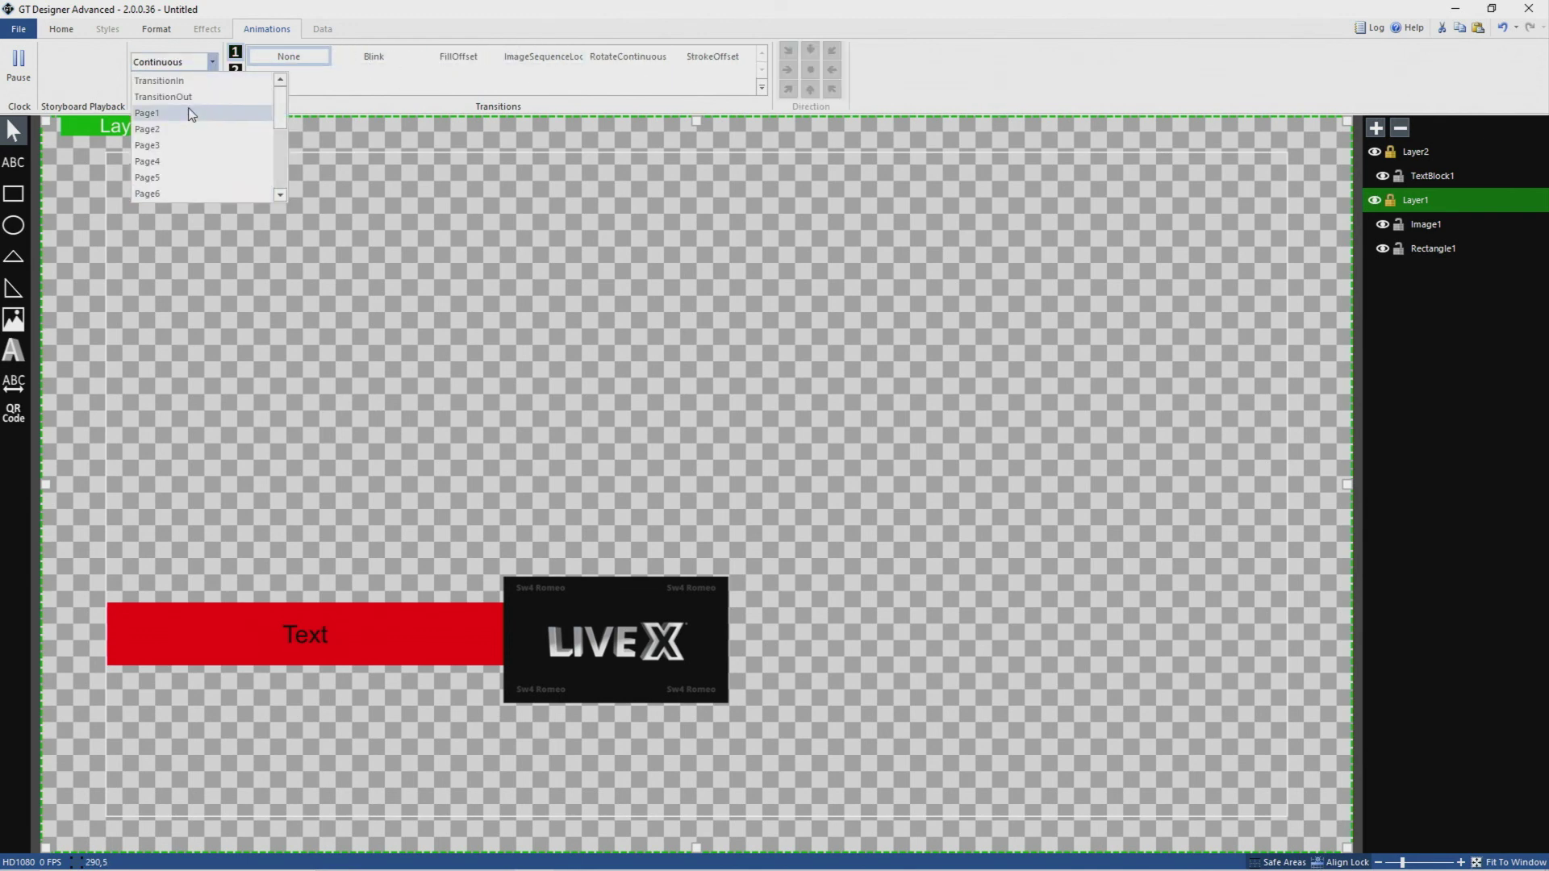
{"action": "scroll", "coordinate": [192, 97], "scroll_direction": "down", "scroll_amount": 2}
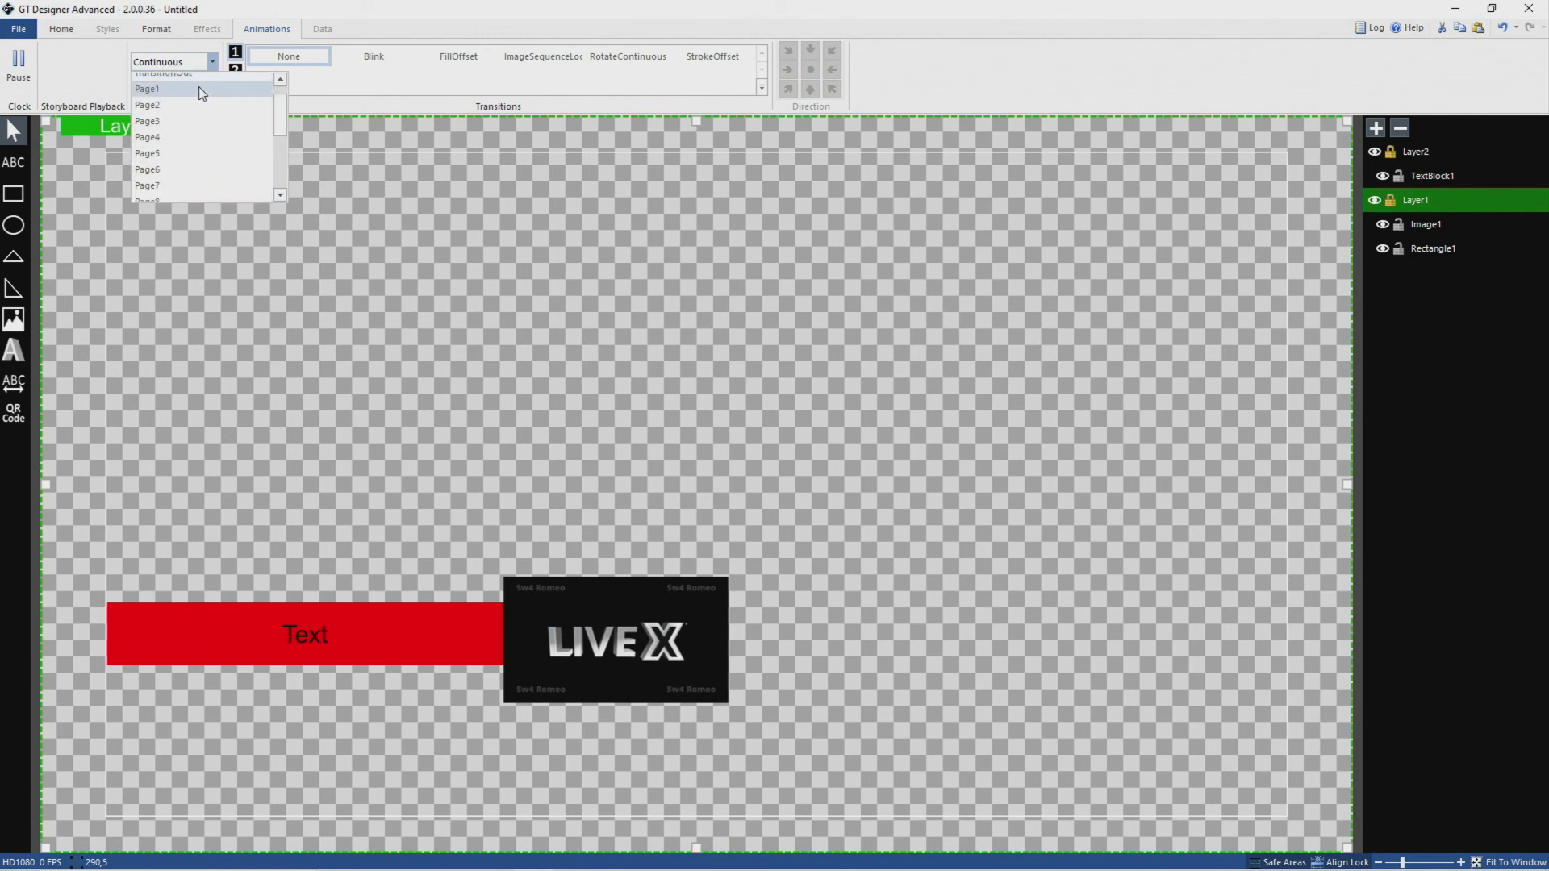
{"action": "scroll", "coordinate": [206, 151], "scroll_direction": "down", "scroll_amount": 3}
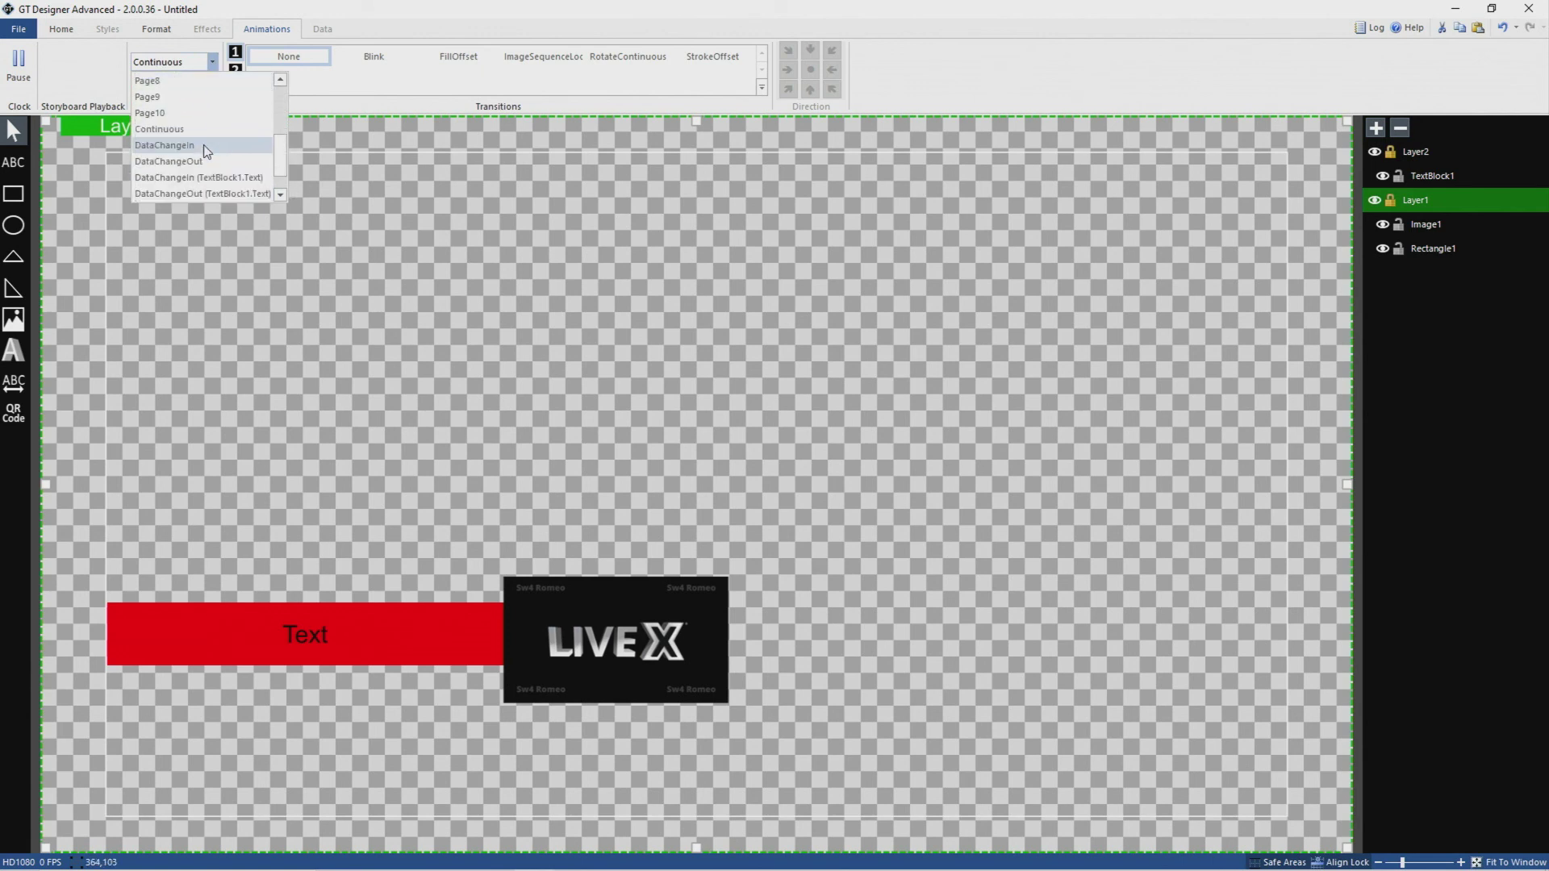
{"action": "left_click", "coordinate": [194, 129]}
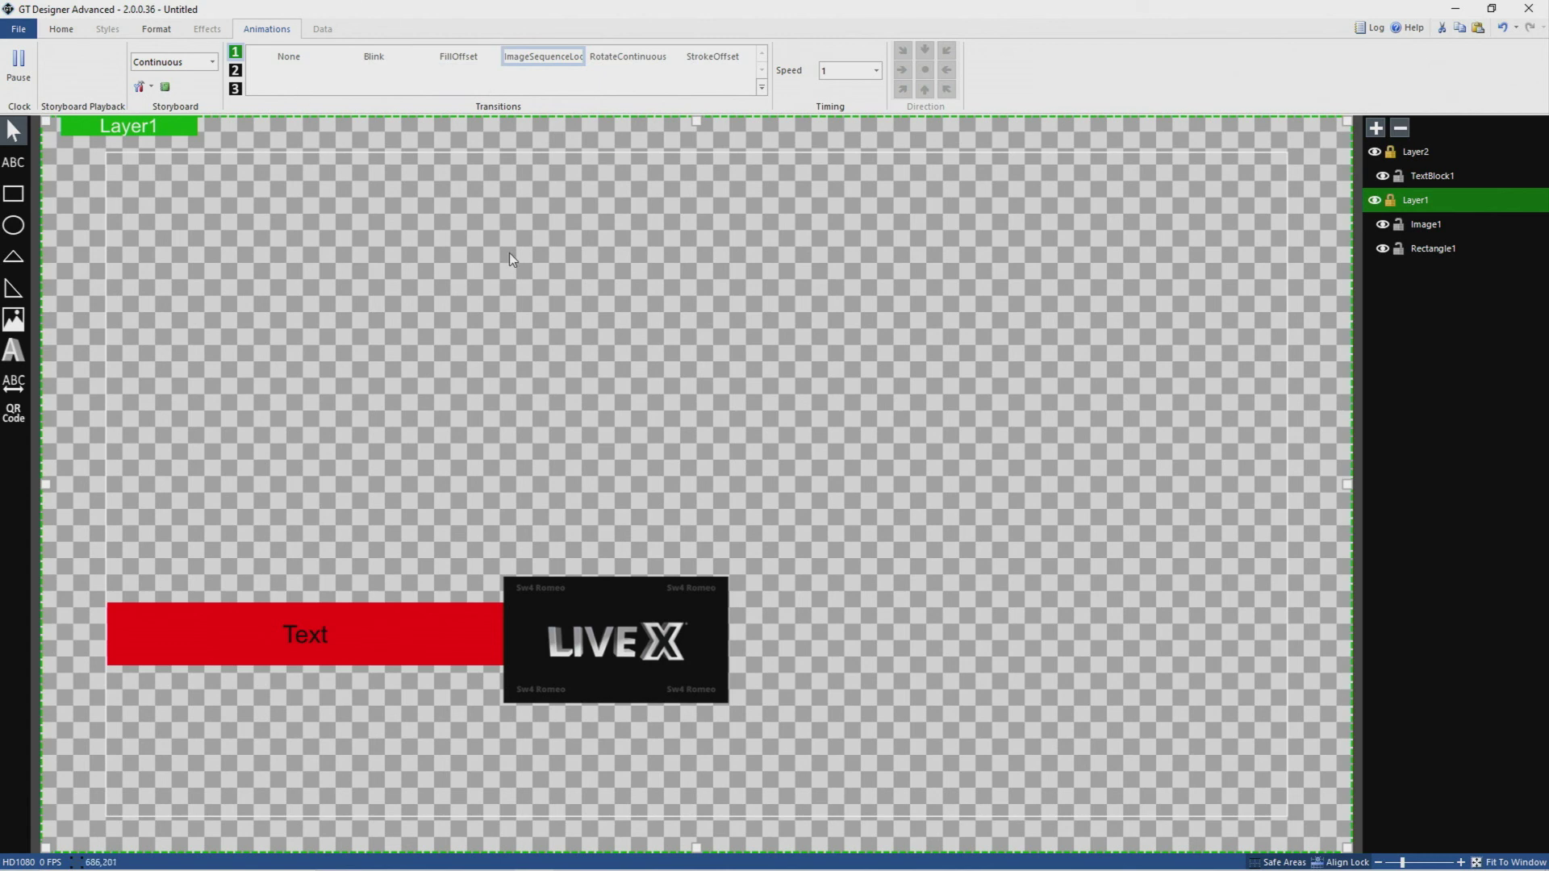
Switch to the TransitionIn storyboard and apply ImageSequence to Layer1.
{"action": "left_click", "coordinate": [173, 61]}
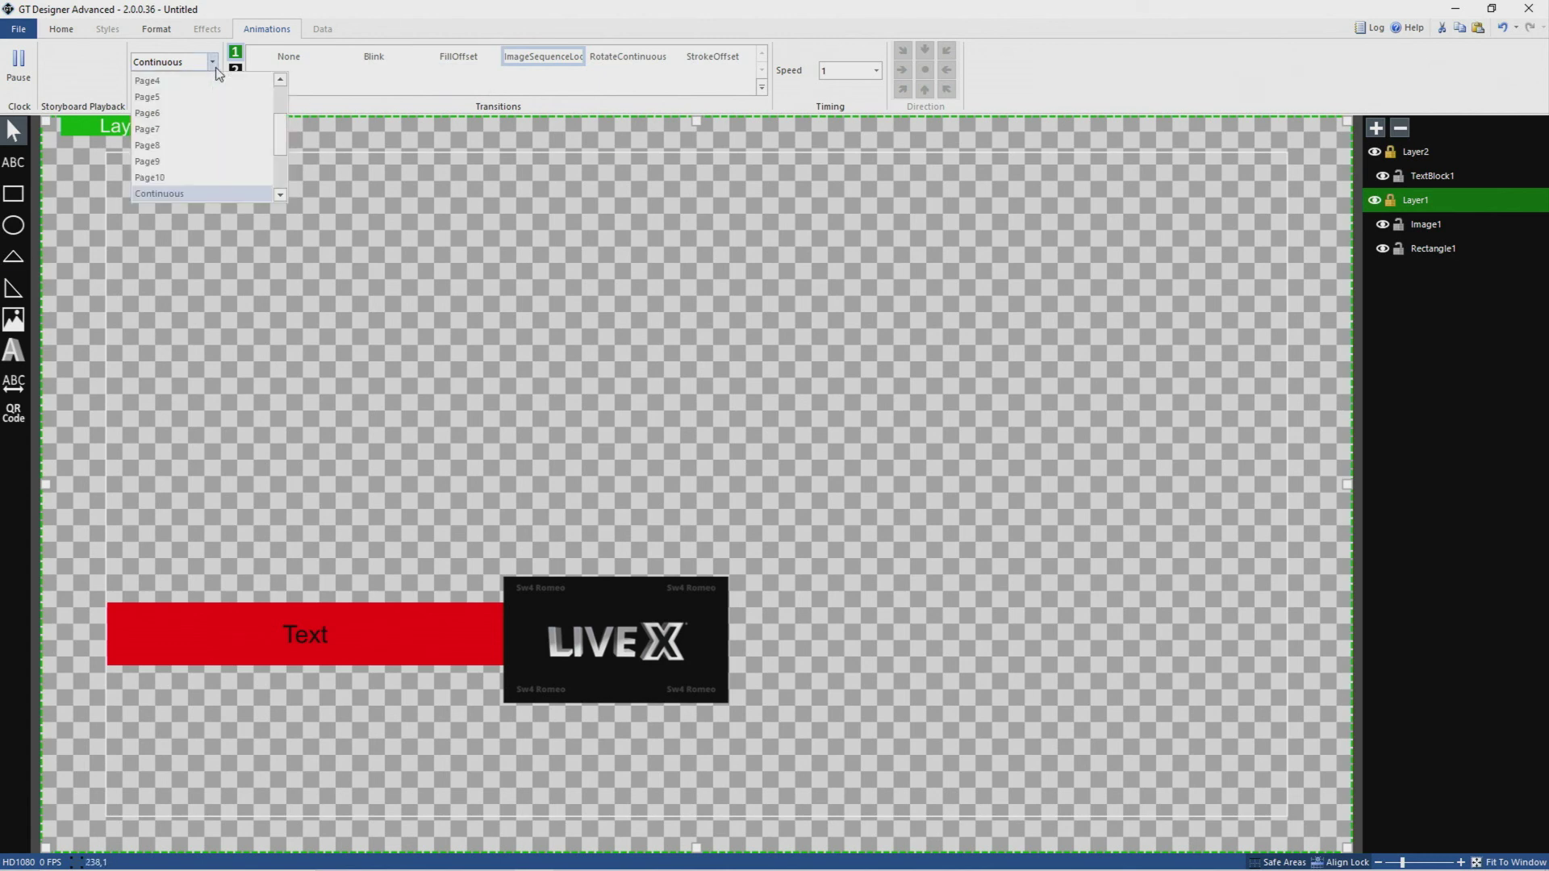
{"action": "left_click", "coordinate": [161, 81]}
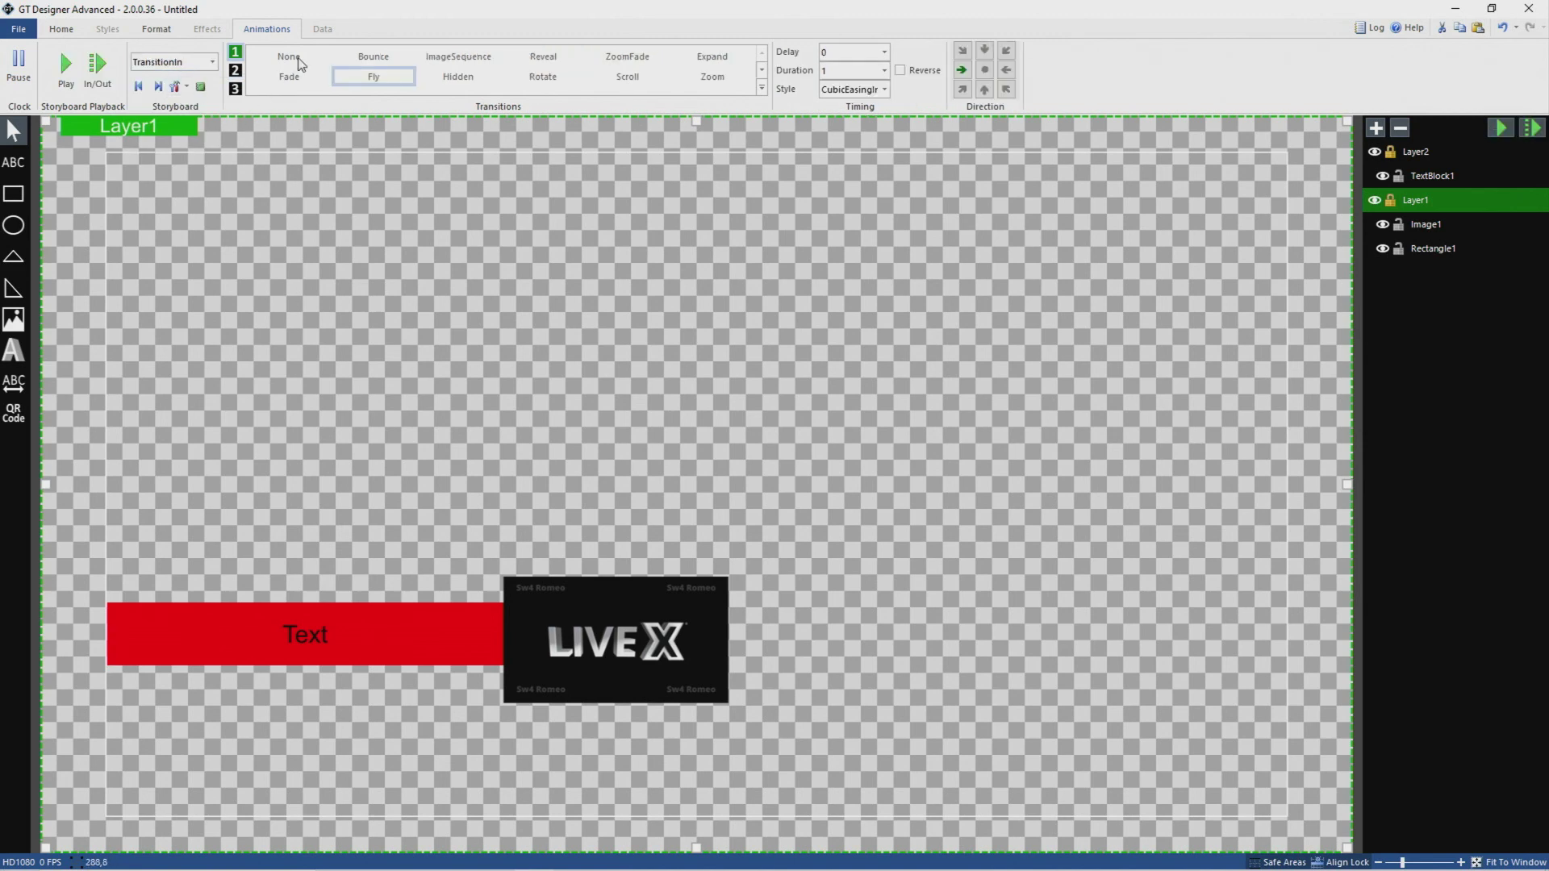
{"action": "left_click", "coordinate": [457, 56]}
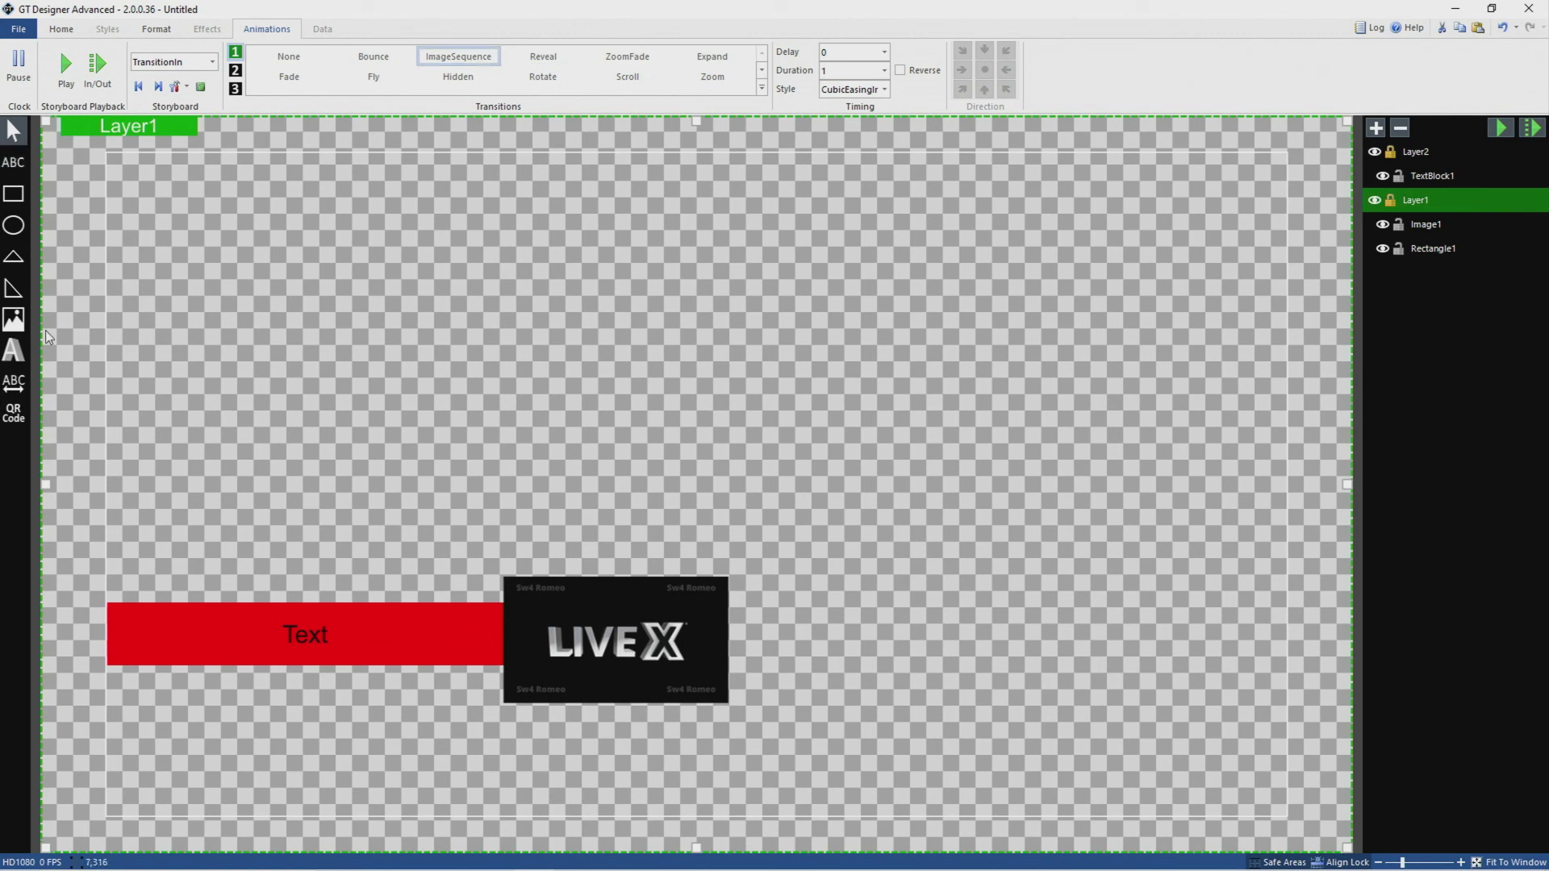
Insert the ControlRoom-LiveXBackground_Romeo image from its file.
{"action": "left_click", "coordinate": [16, 318]}
{"action": "left_click", "coordinate": [692, 445]}
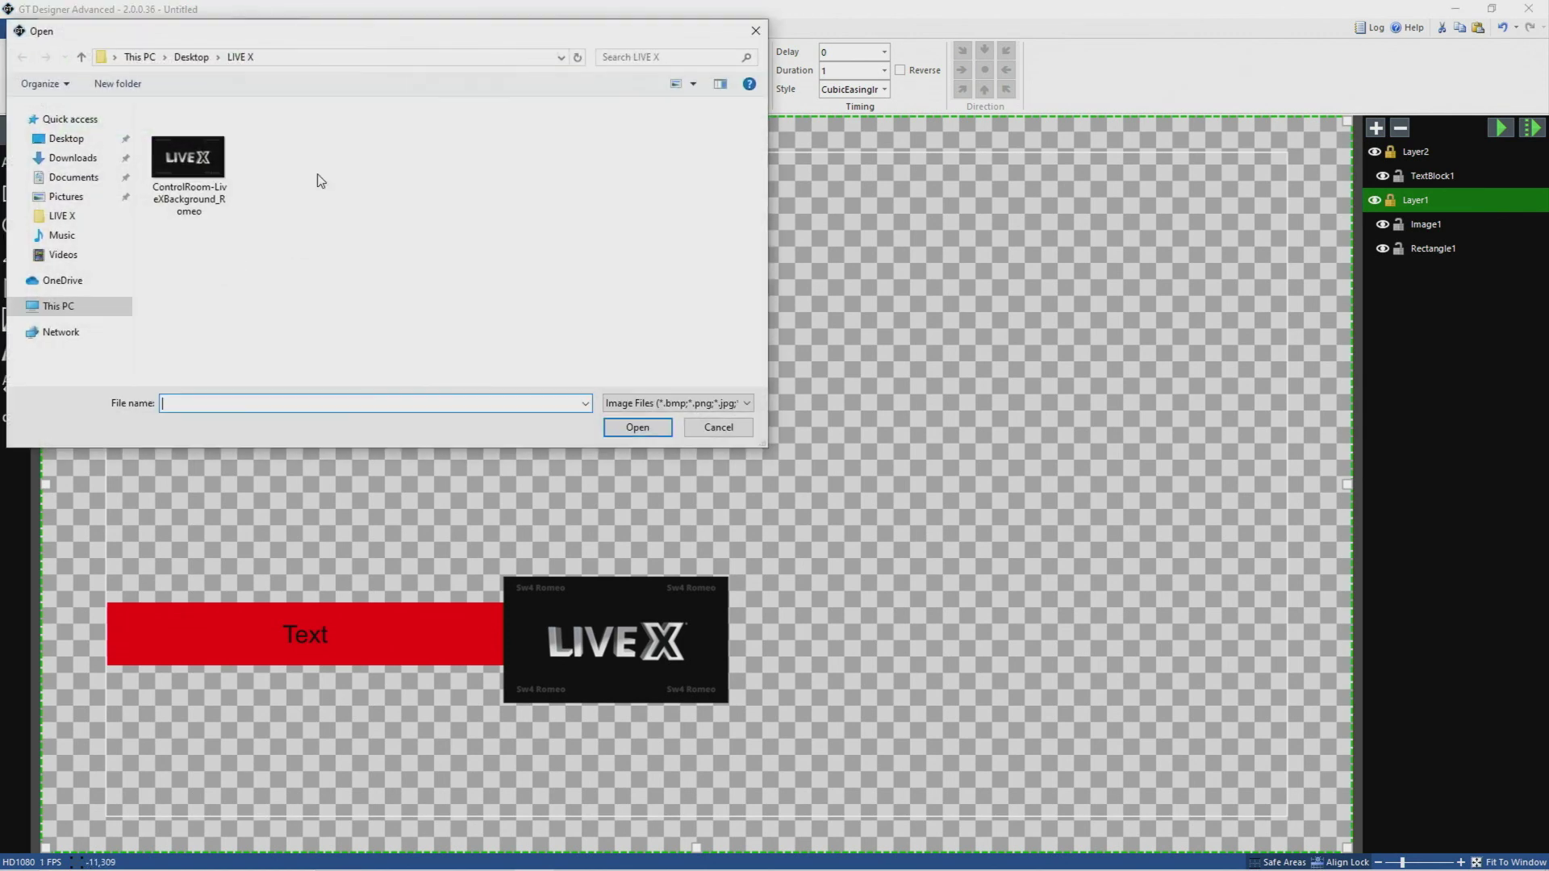
{"action": "left_click", "coordinate": [216, 159]}
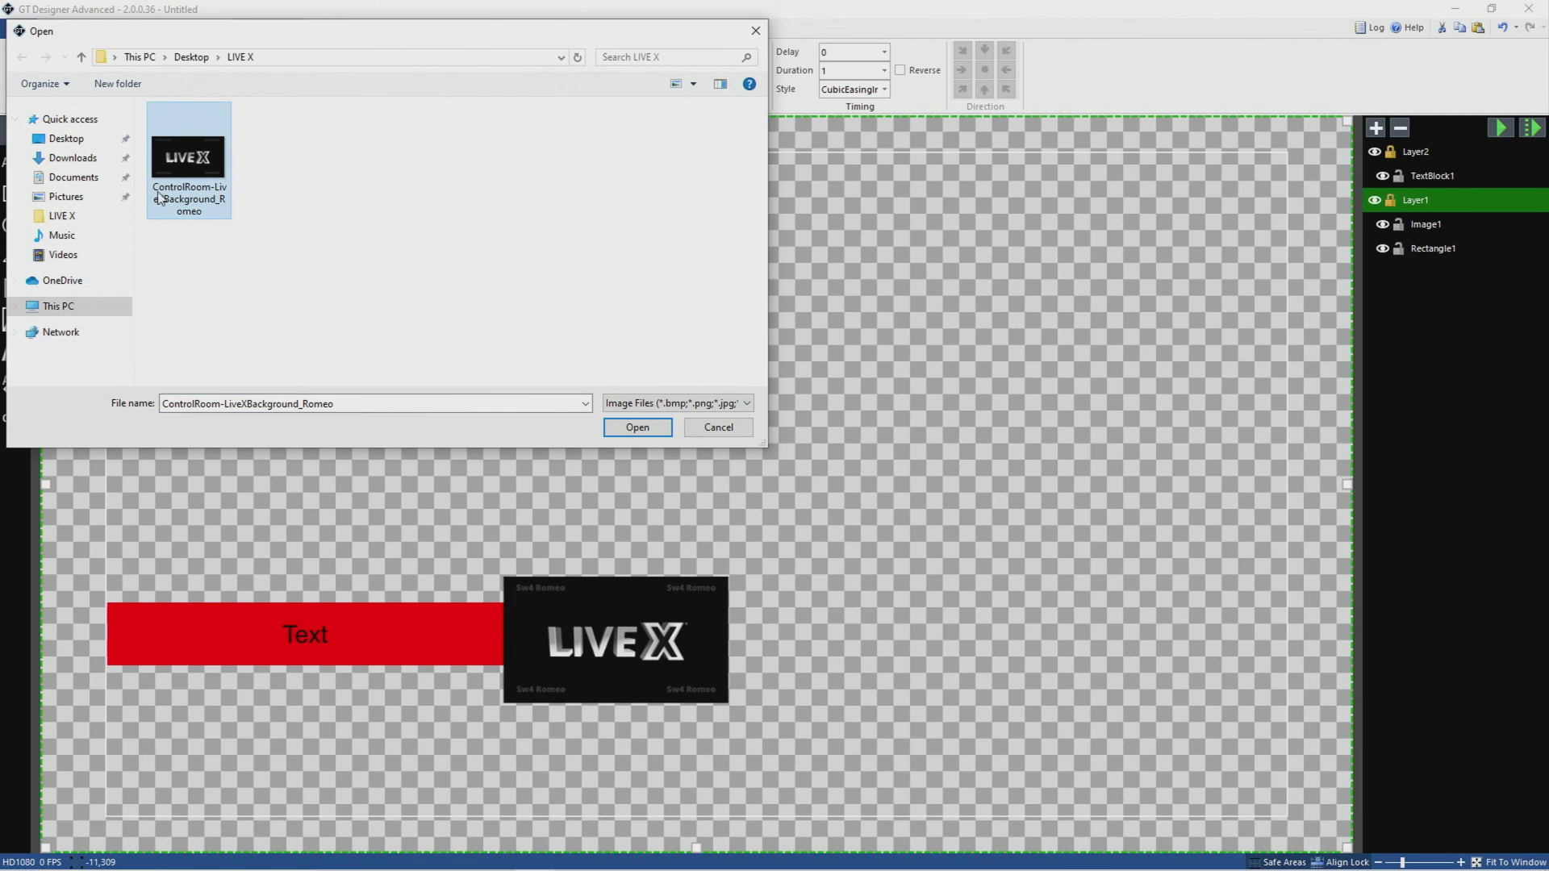
{"action": "left_click", "coordinate": [637, 427]}
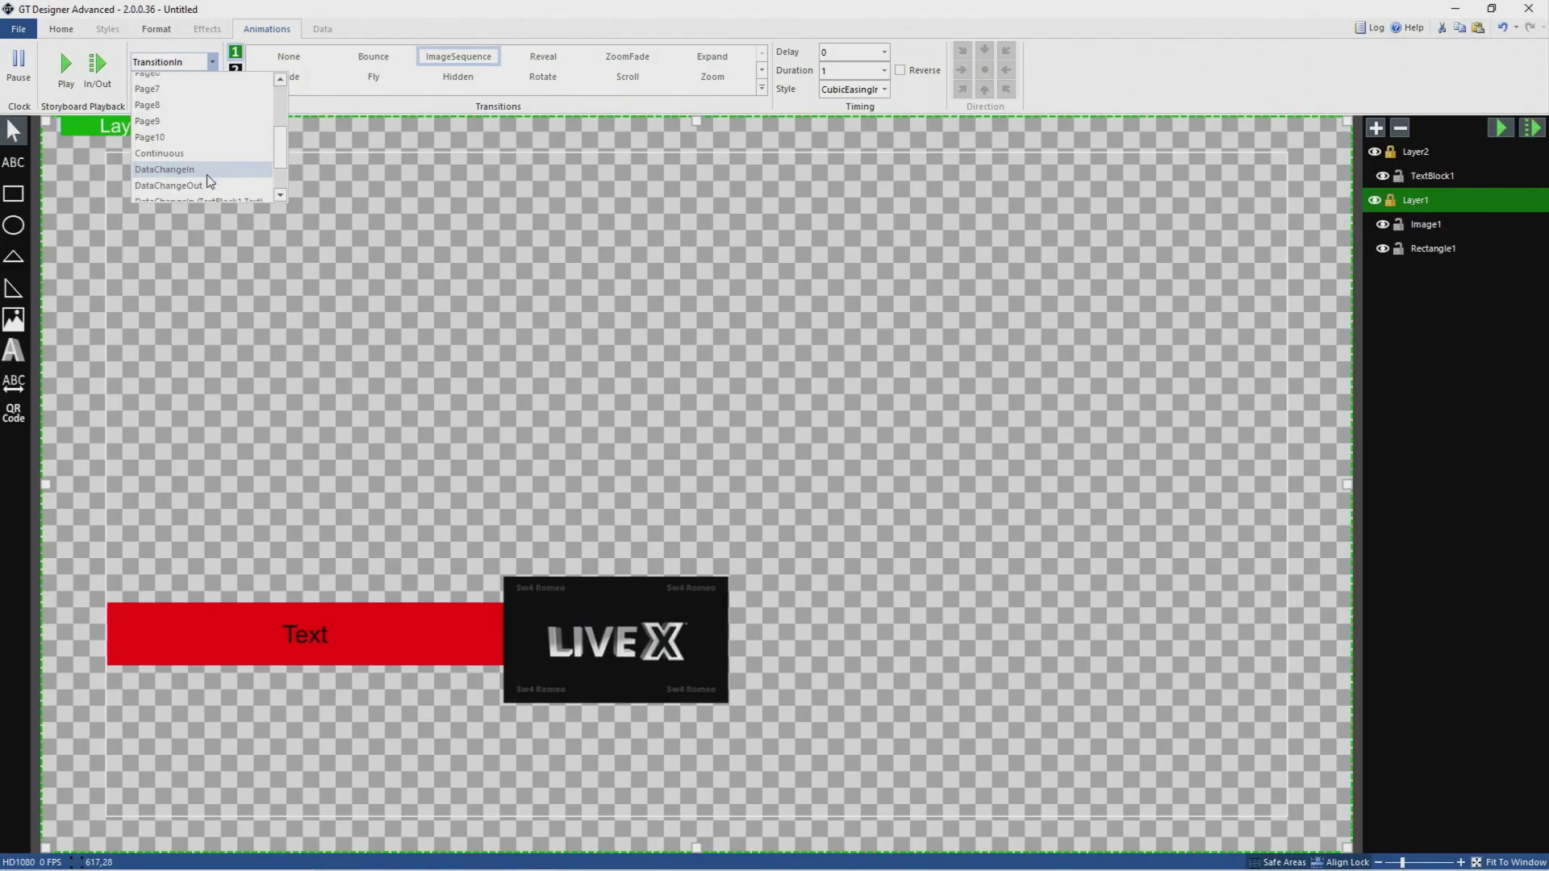
Set the storyboard to DataChangeIn (TextBlock1.Text), briefly trying Image1.Source, then select Layer2.
{"action": "scroll", "coordinate": [194, 161], "scroll_direction": "down", "scroll_amount": 2}
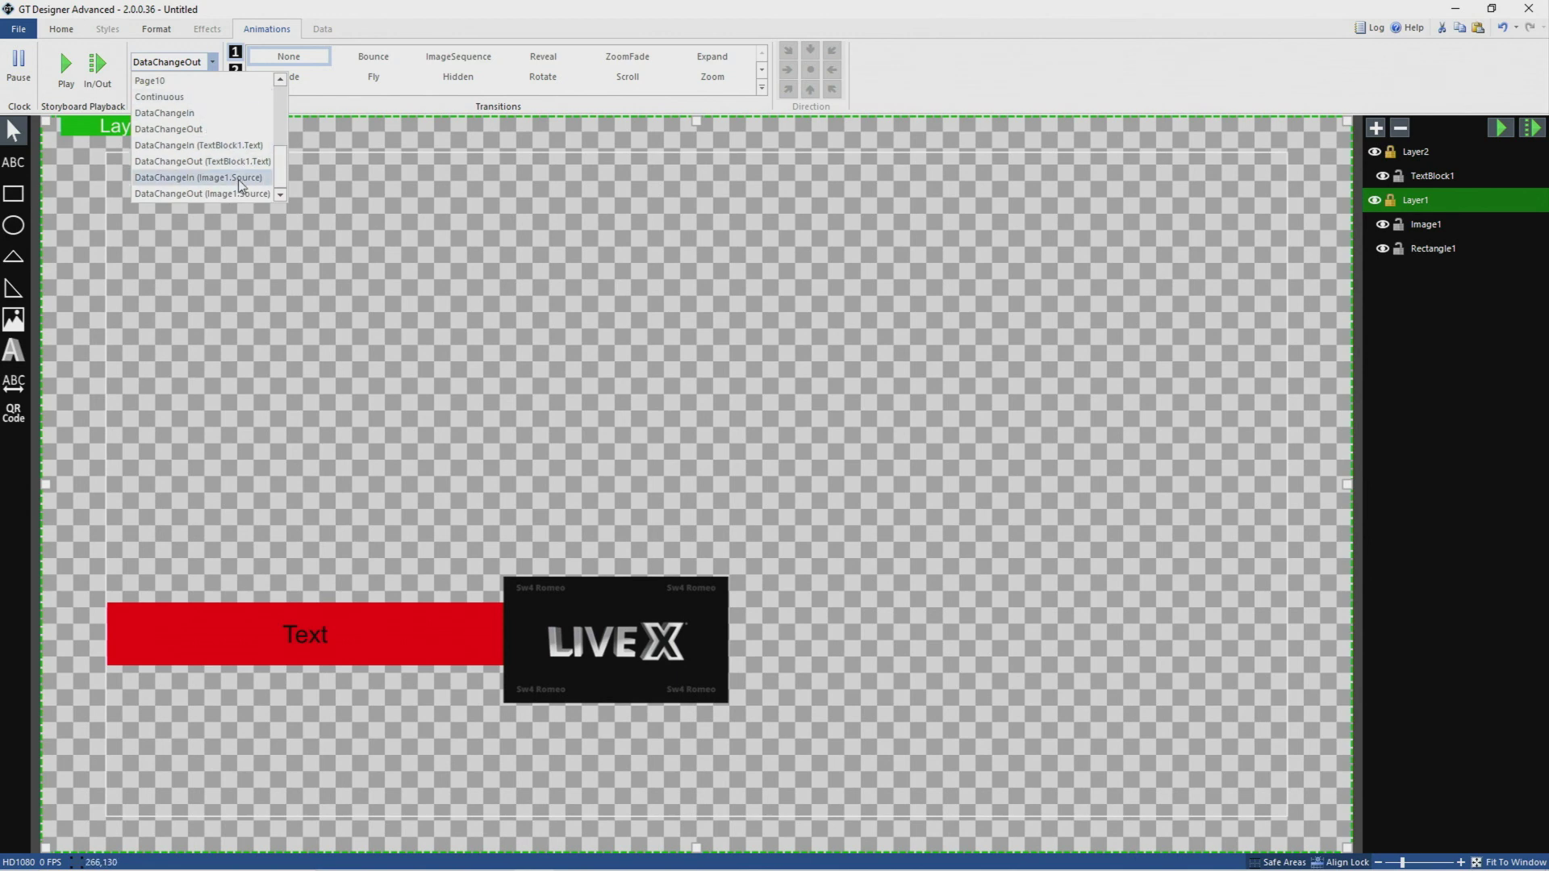
{"action": "left_click", "coordinate": [245, 145]}
{"action": "left_click", "coordinate": [212, 61]}
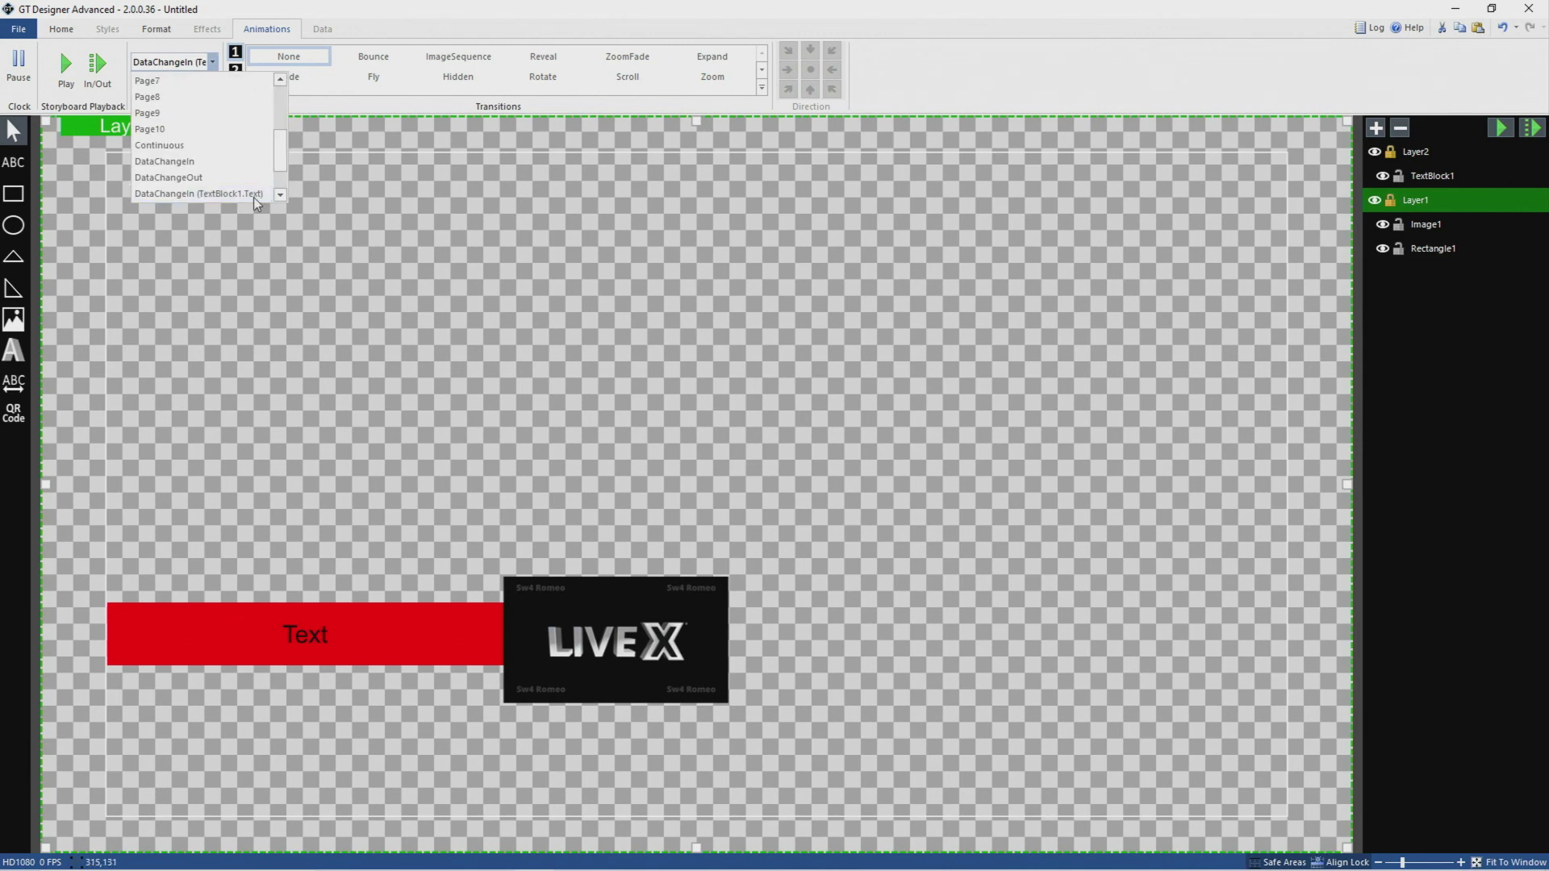
{"action": "left_click", "coordinate": [224, 177]}
{"action": "left_click", "coordinate": [203, 63]}
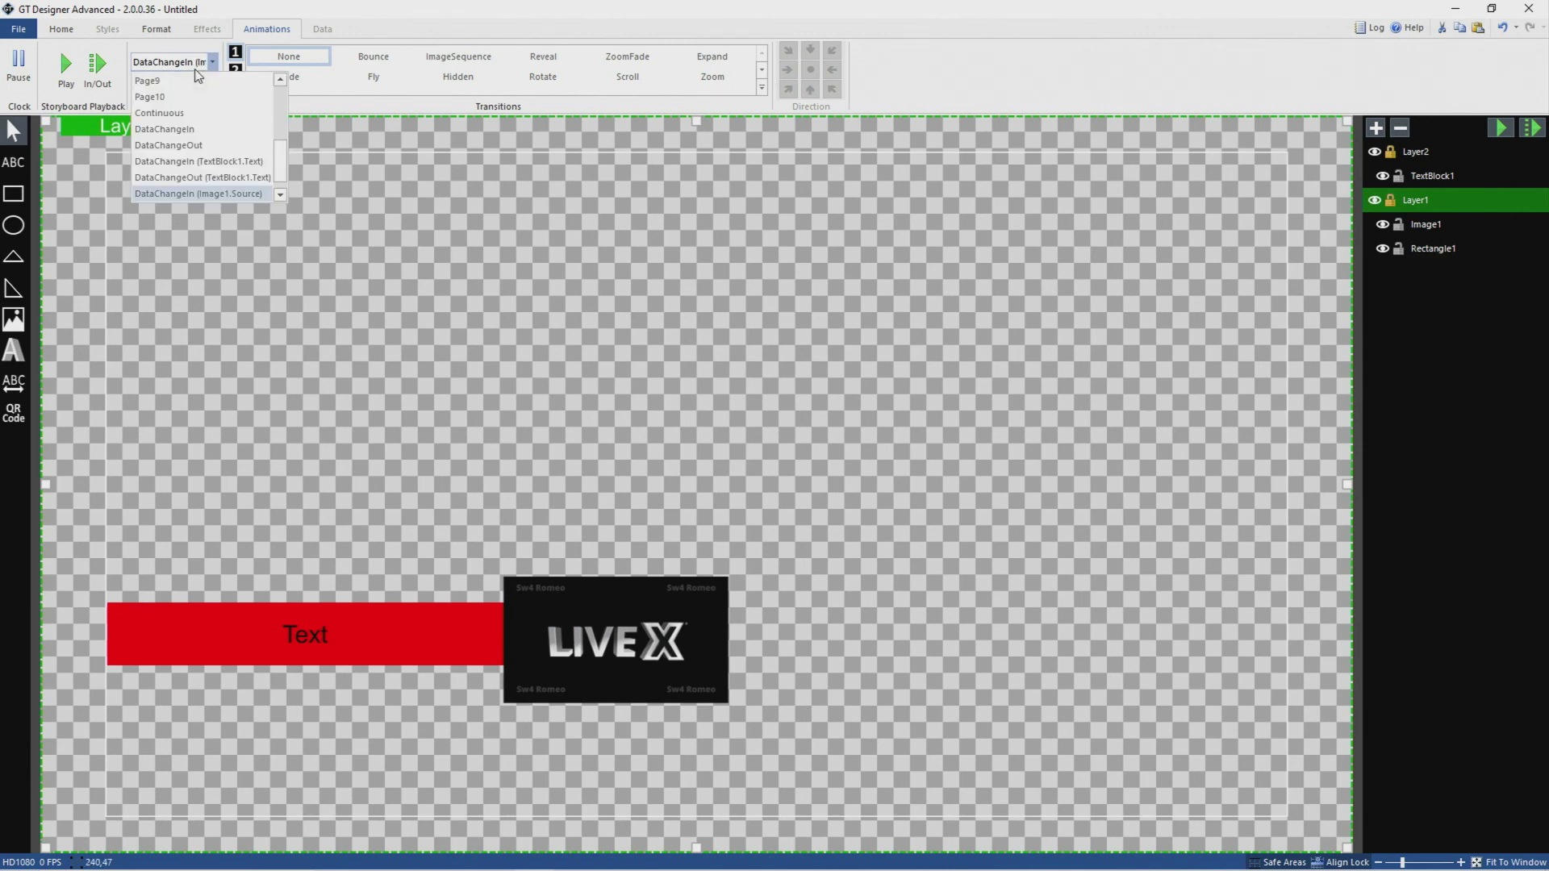
{"action": "left_click", "coordinate": [198, 165]}
{"action": "left_click", "coordinate": [211, 62]}
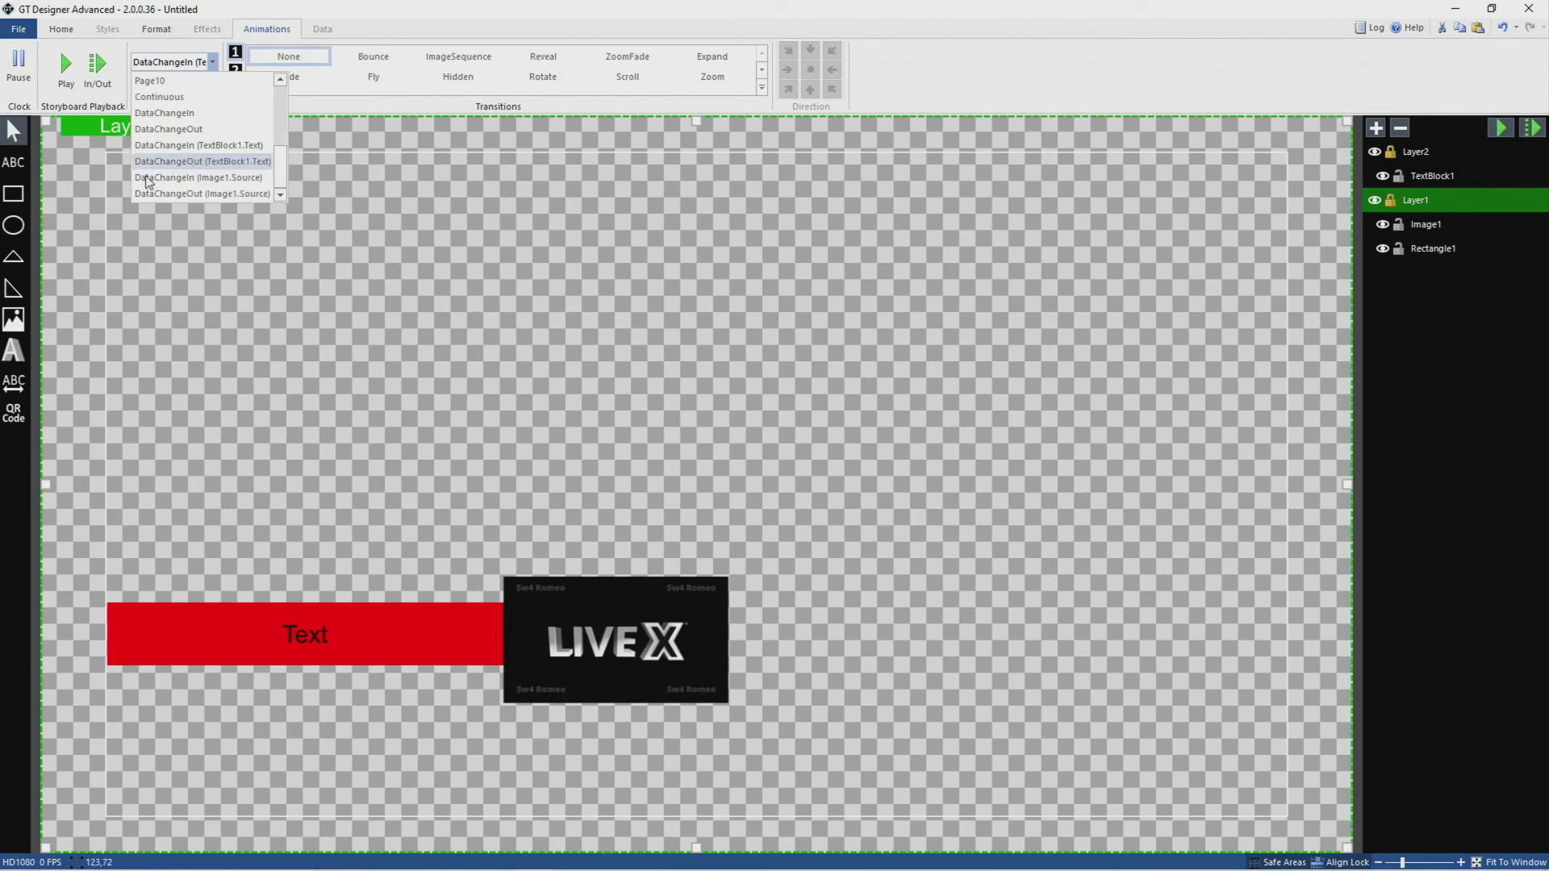
{"action": "left_click", "coordinate": [203, 146]}
{"action": "left_click", "coordinate": [207, 65]}
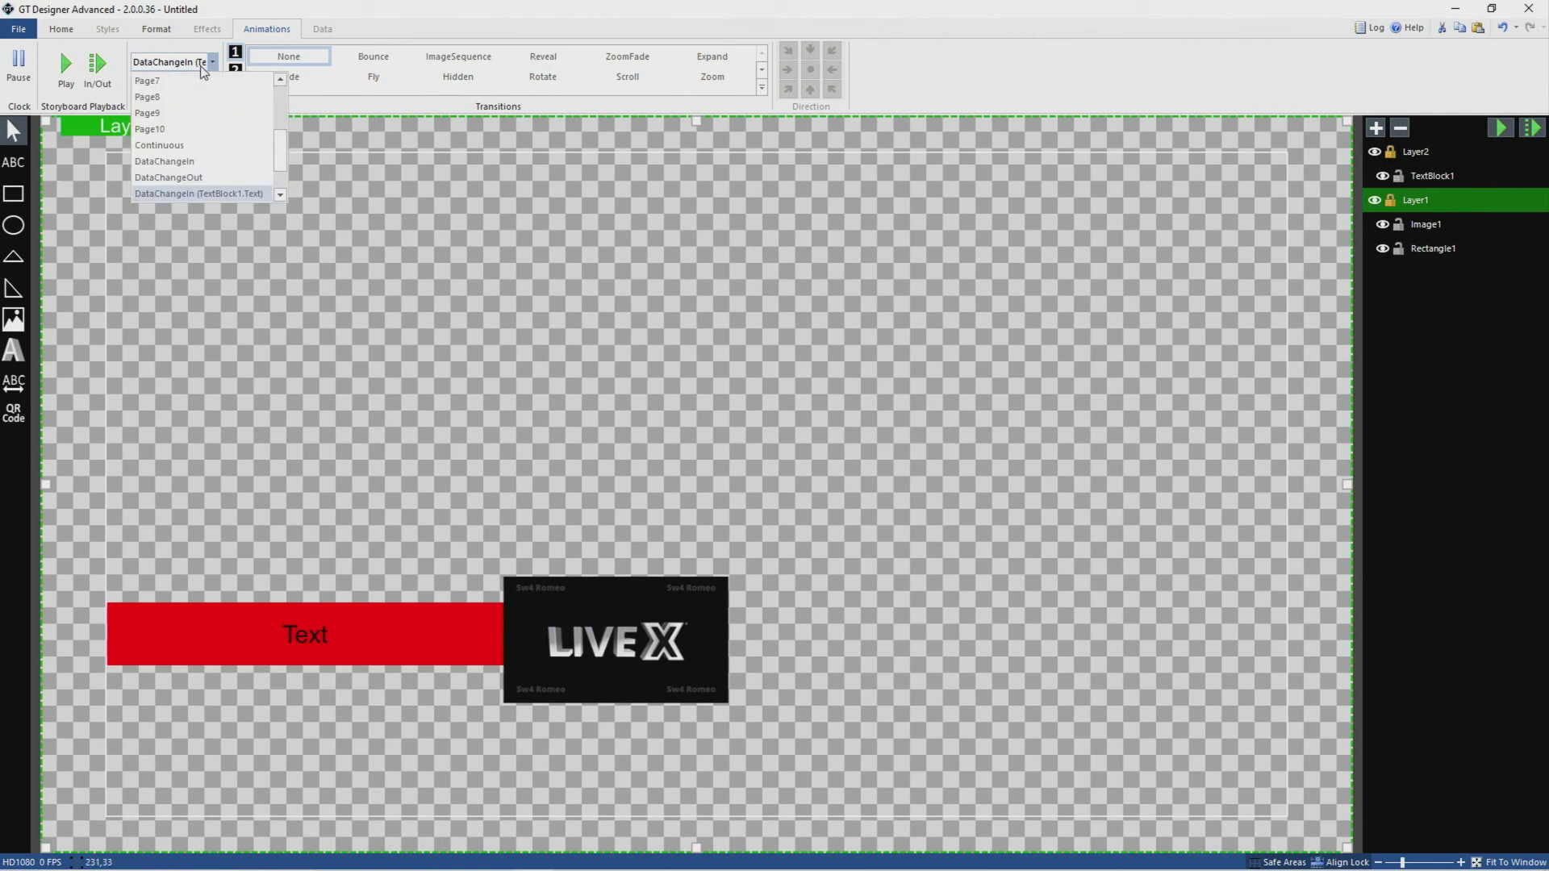
{"action": "left_click", "coordinate": [984, 74]}
{"action": "left_click", "coordinate": [858, 482]}
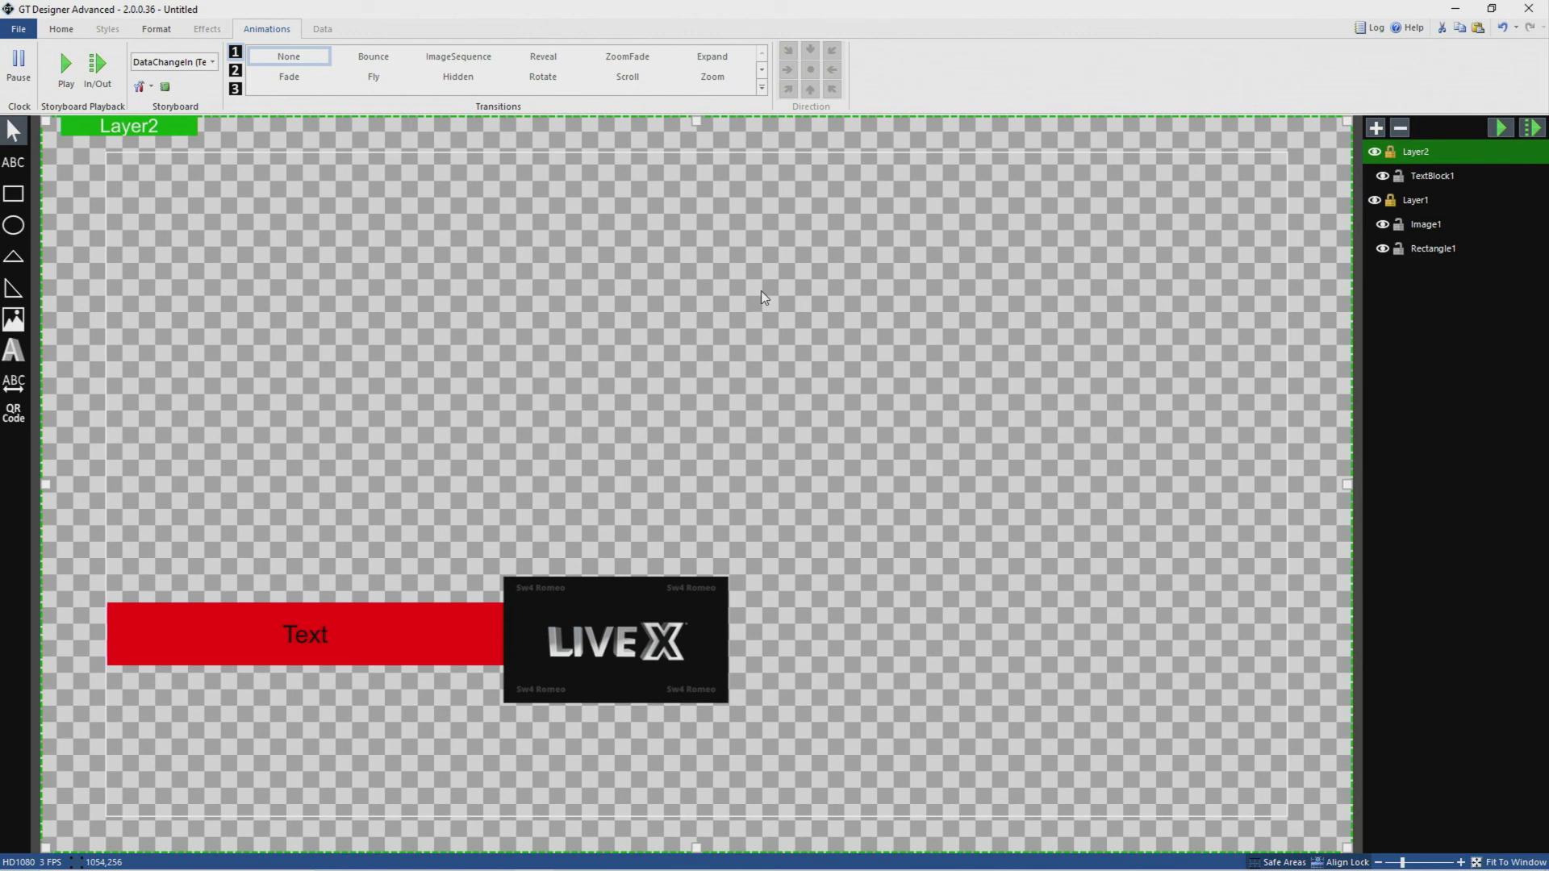
Draw a Ticker box across Layer2's upper canvas, discarding a trial 3D text object.
{"action": "left_click", "coordinate": [14, 355]}
{"action": "left_click_drag", "start_coordinate": [328, 281], "coordinate": [945, 414]}
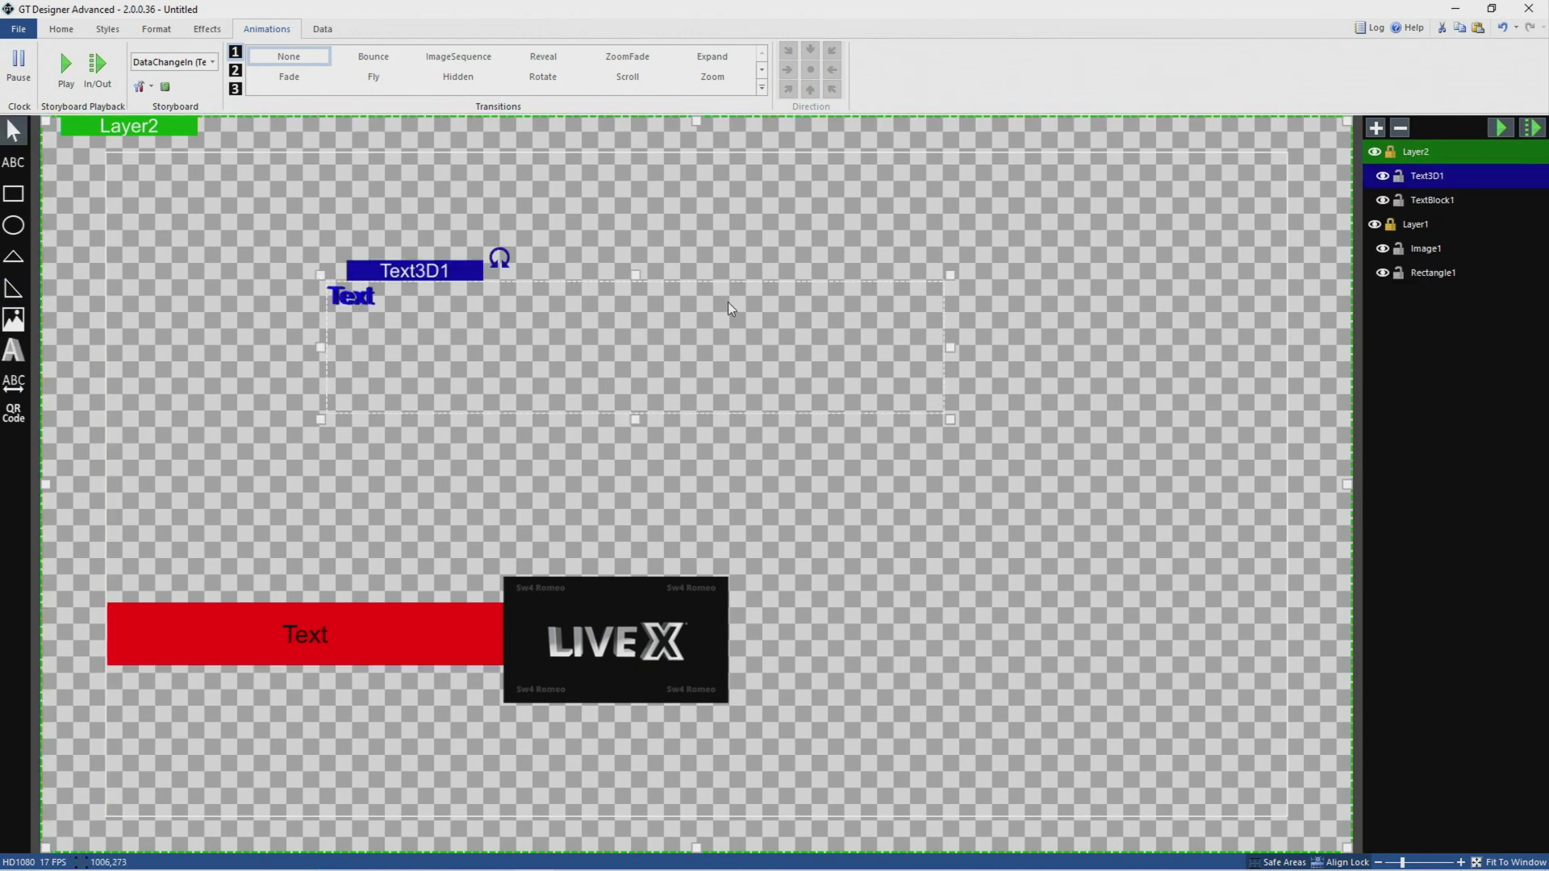
{"action": "key", "text": "Delete"}
{"action": "left_click", "coordinate": [15, 384]}
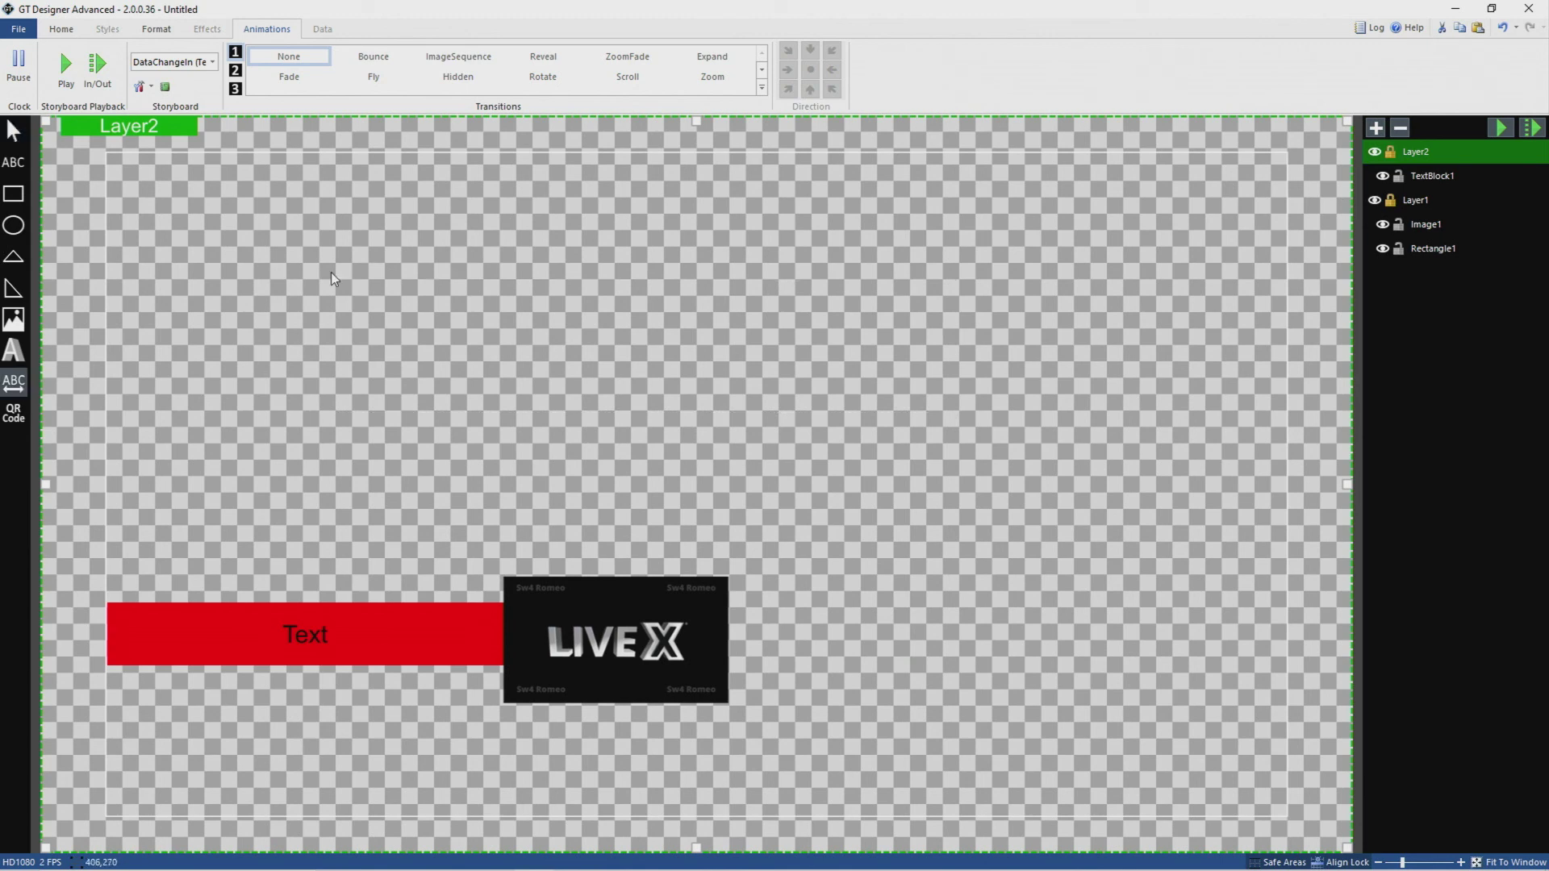
{"action": "left_click_drag", "start_coordinate": [333, 252], "coordinate": [1080, 353]}
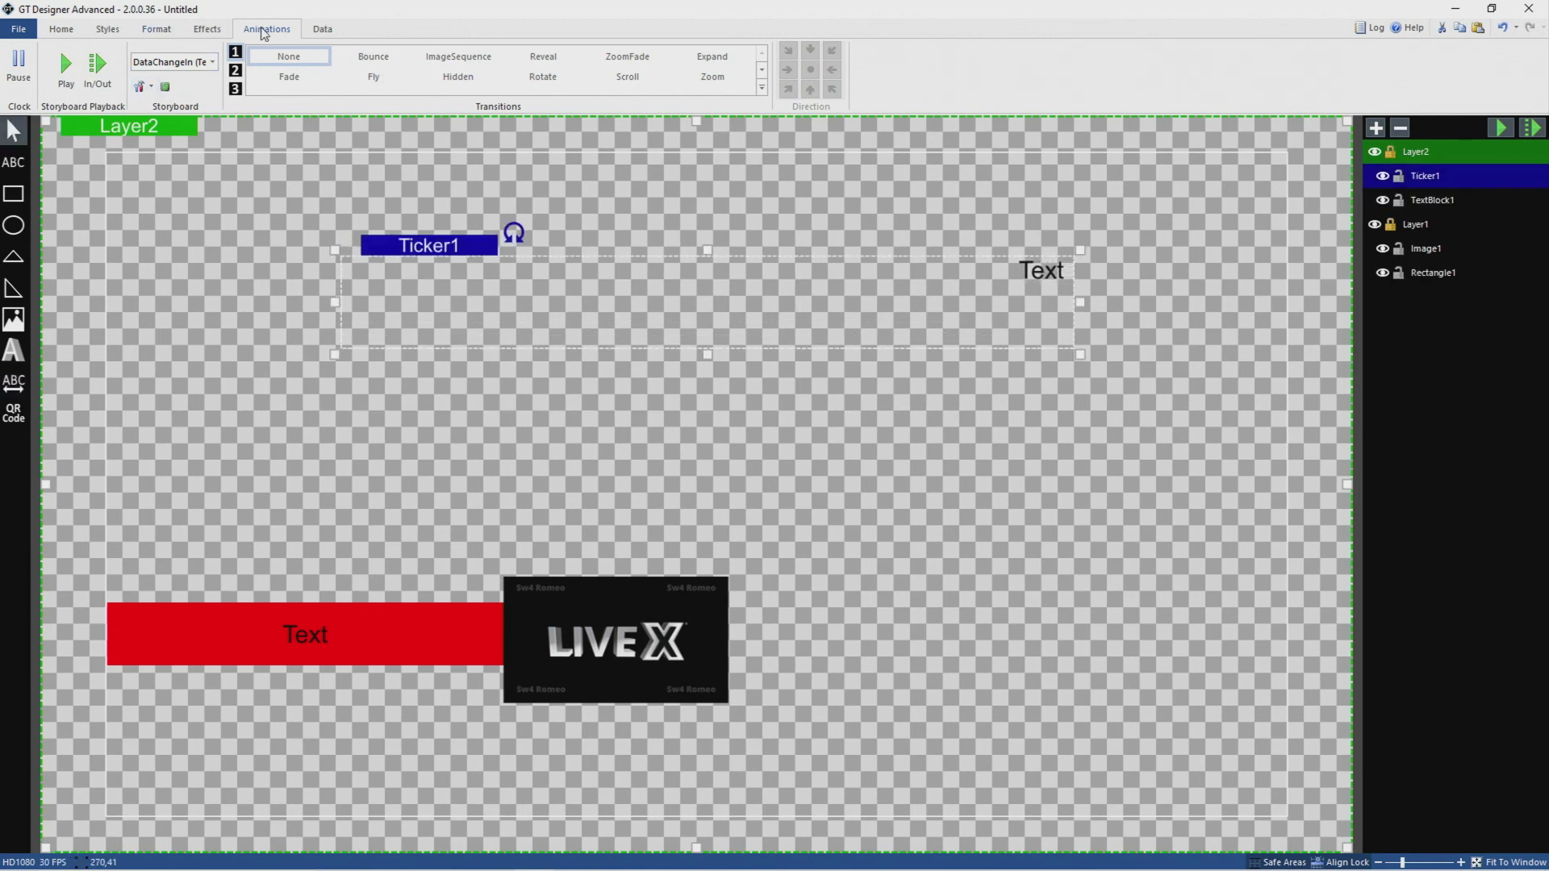
Slant the ticker text with a Skew X of about -31.
{"action": "scroll", "coordinate": [154, 32], "scroll_direction": "up", "scroll_amount": 3}
{"action": "left_click", "coordinate": [153, 32]}
{"action": "left_click", "coordinate": [207, 31]}
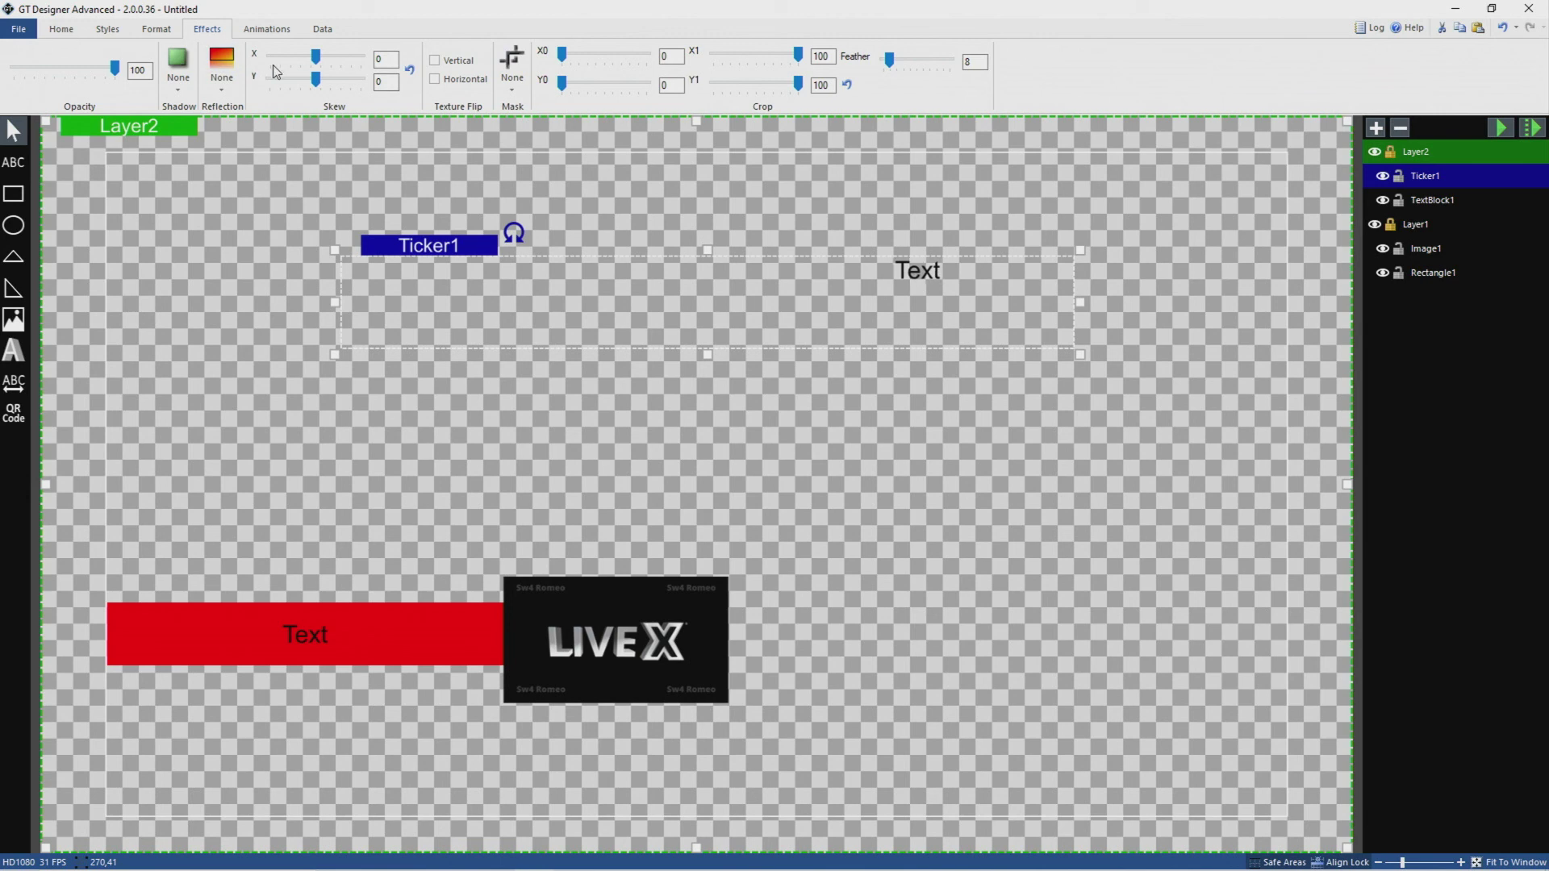
{"action": "left_click_drag", "start_coordinate": [315, 60], "coordinate": [289, 67]}
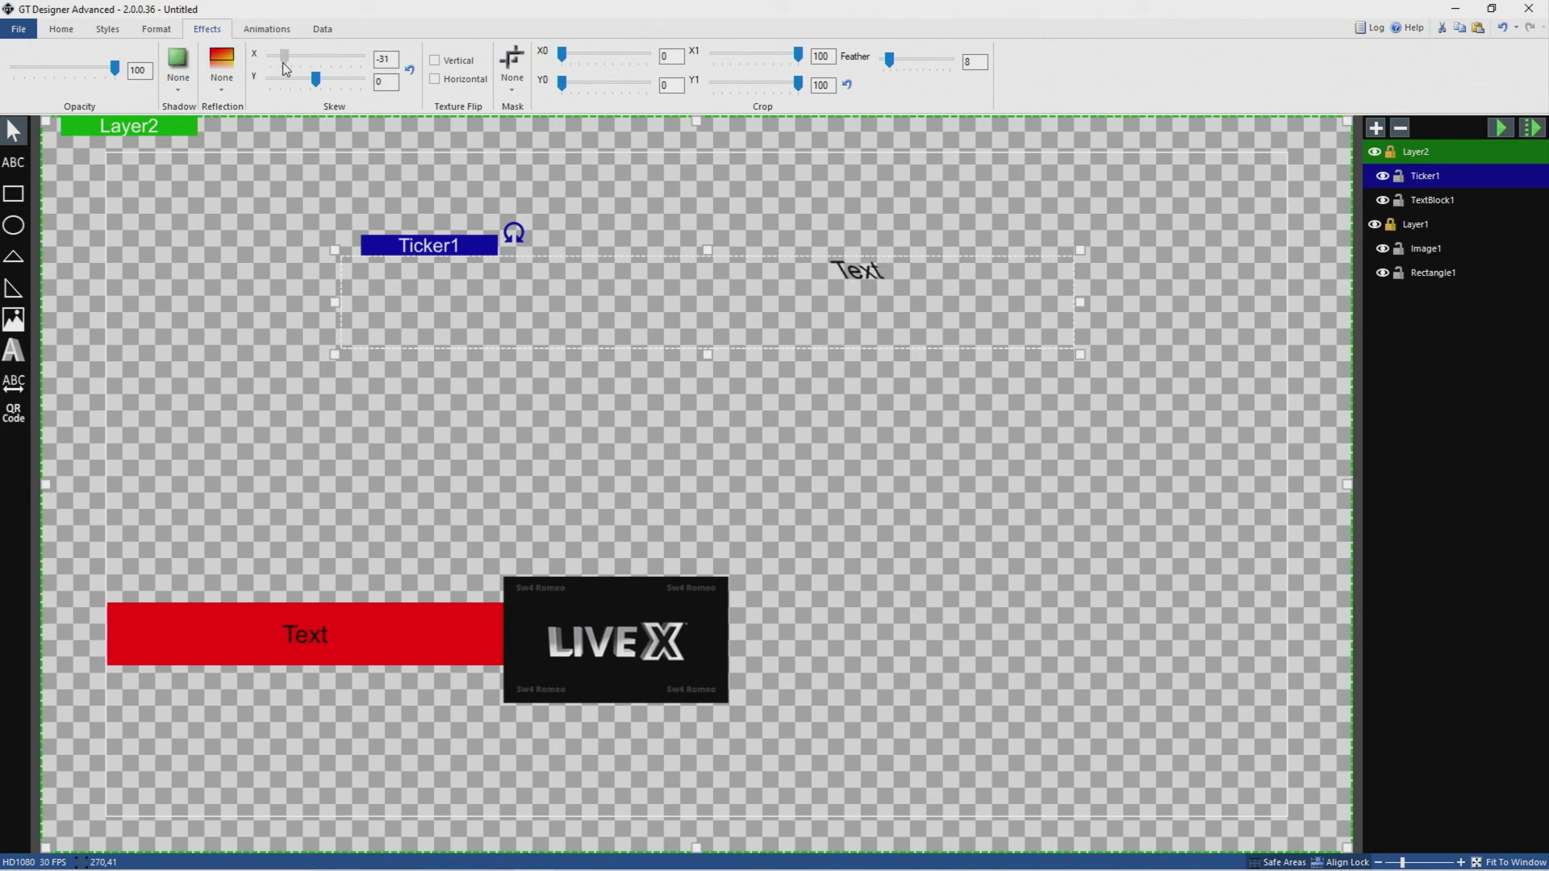
{"action": "left_click", "coordinate": [267, 29]}
{"action": "left_click", "coordinate": [320, 31]}
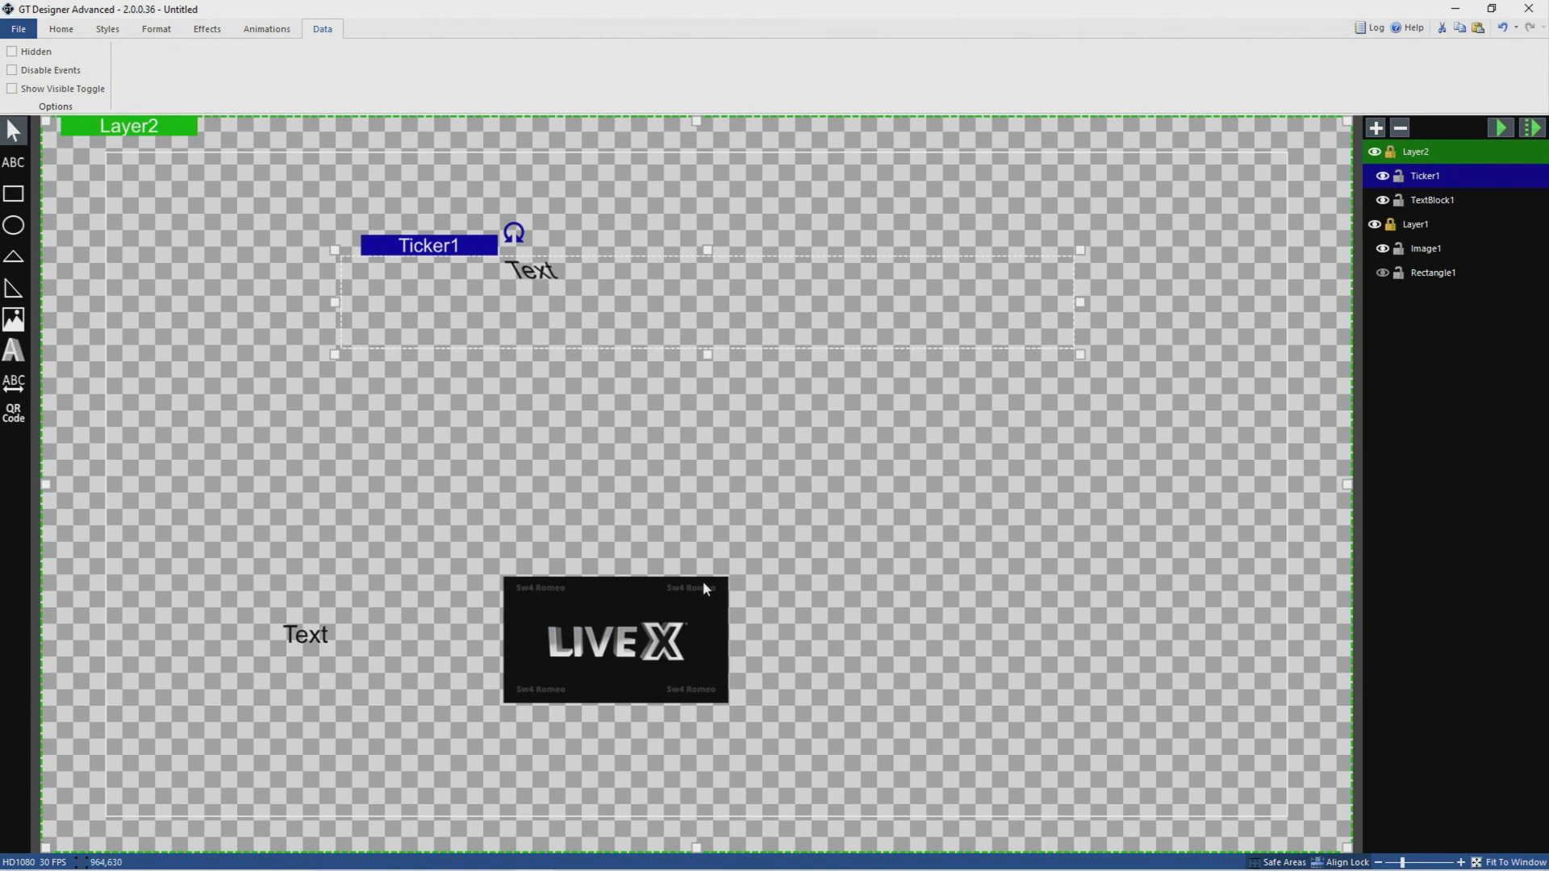
Draw a large QRCode1 on Layer1 and shift it up-left above the red bar.
{"action": "left_click", "coordinate": [1381, 273]}
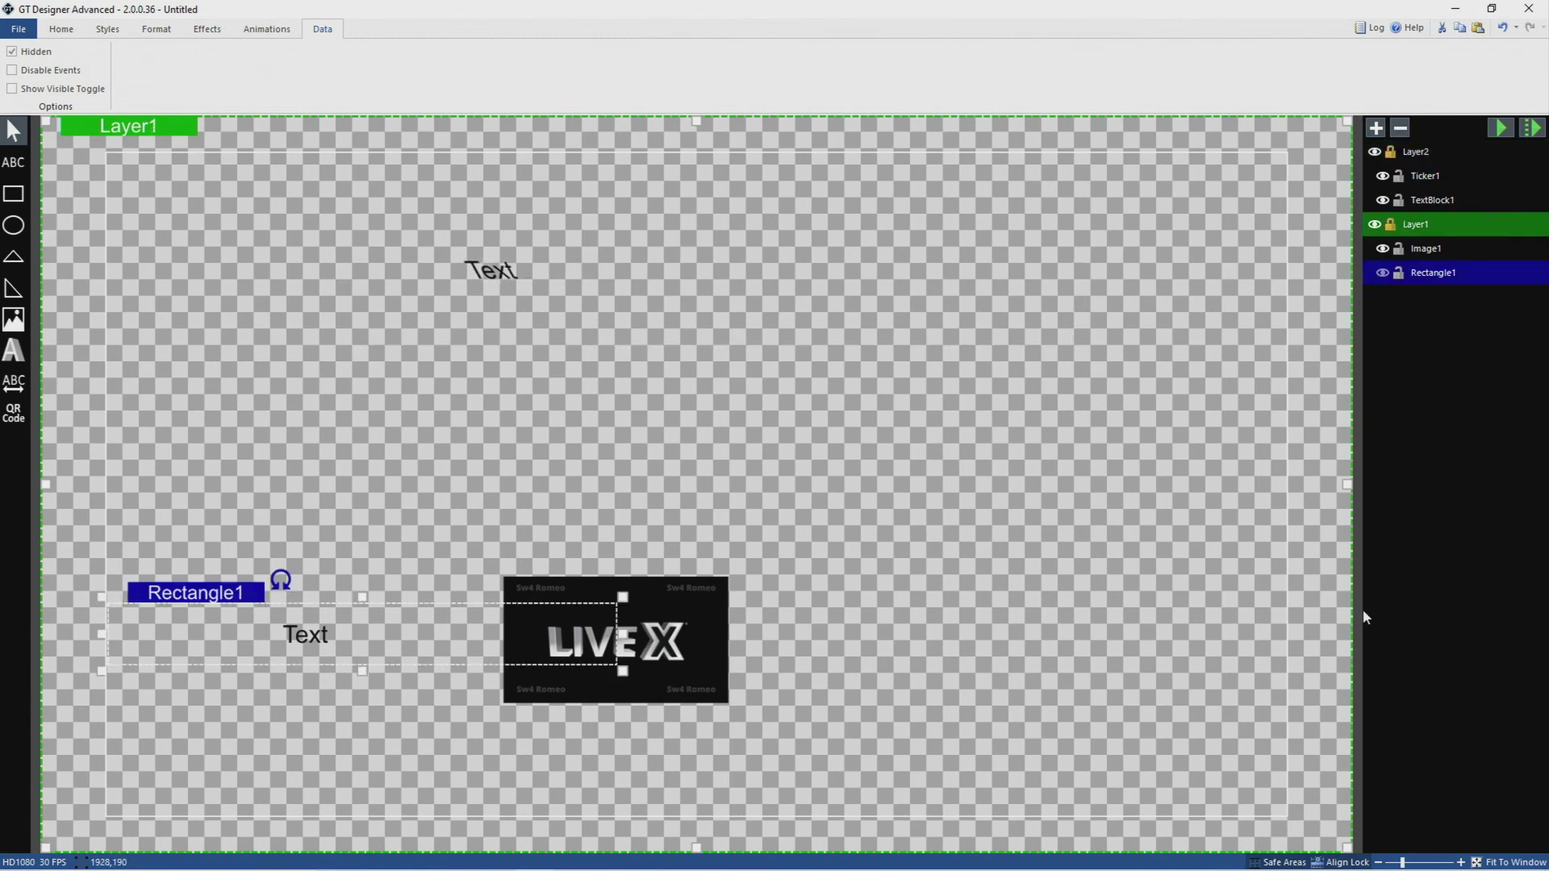
{"action": "left_click", "coordinate": [1383, 274]}
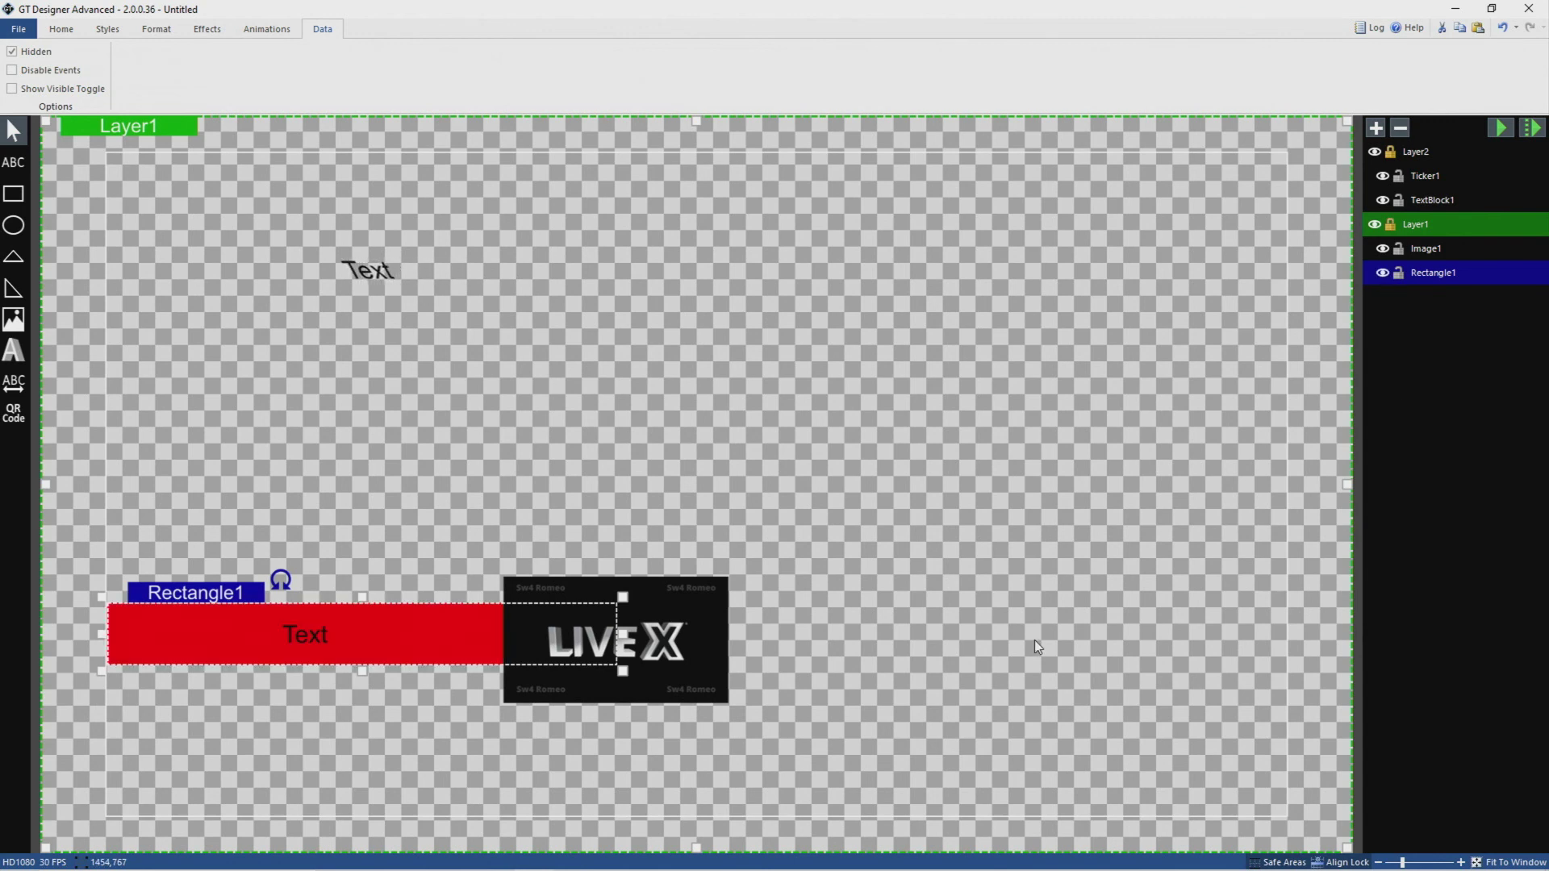
{"action": "left_click", "coordinate": [13, 413]}
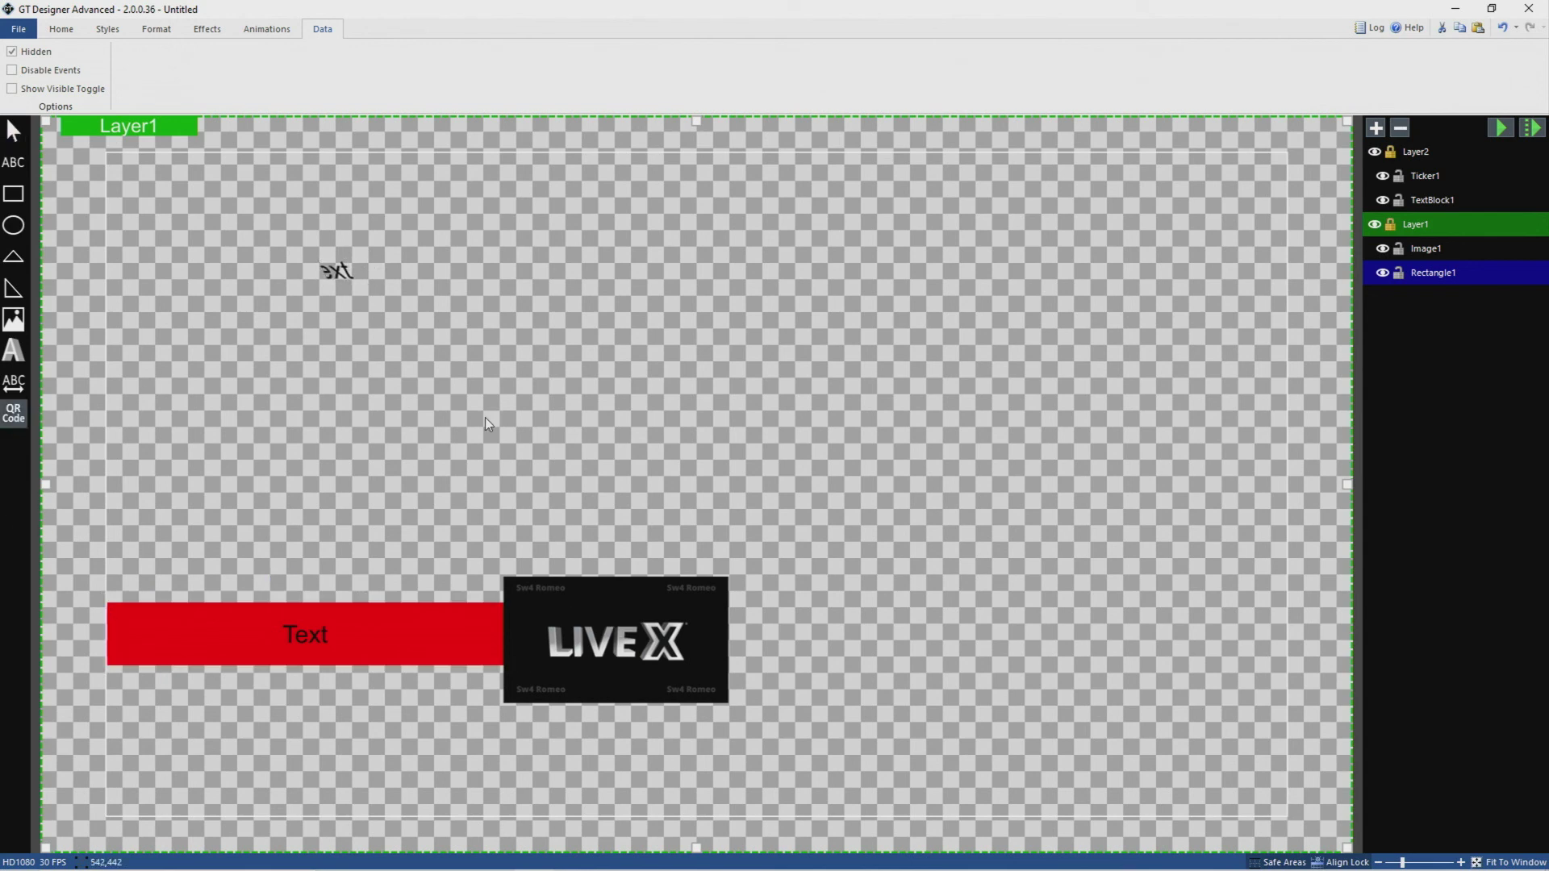
{"action": "left_click_drag", "start_coordinate": [579, 258], "coordinate": [1330, 684]}
{"action": "left_click_drag", "start_coordinate": [1025, 519], "coordinate": [786, 428]}
Move QRCode1 mid-canvas over the red bar's left end, covering the LIVE X image.
{"action": "left_click_drag", "start_coordinate": [597, 393], "coordinate": [493, 388]}
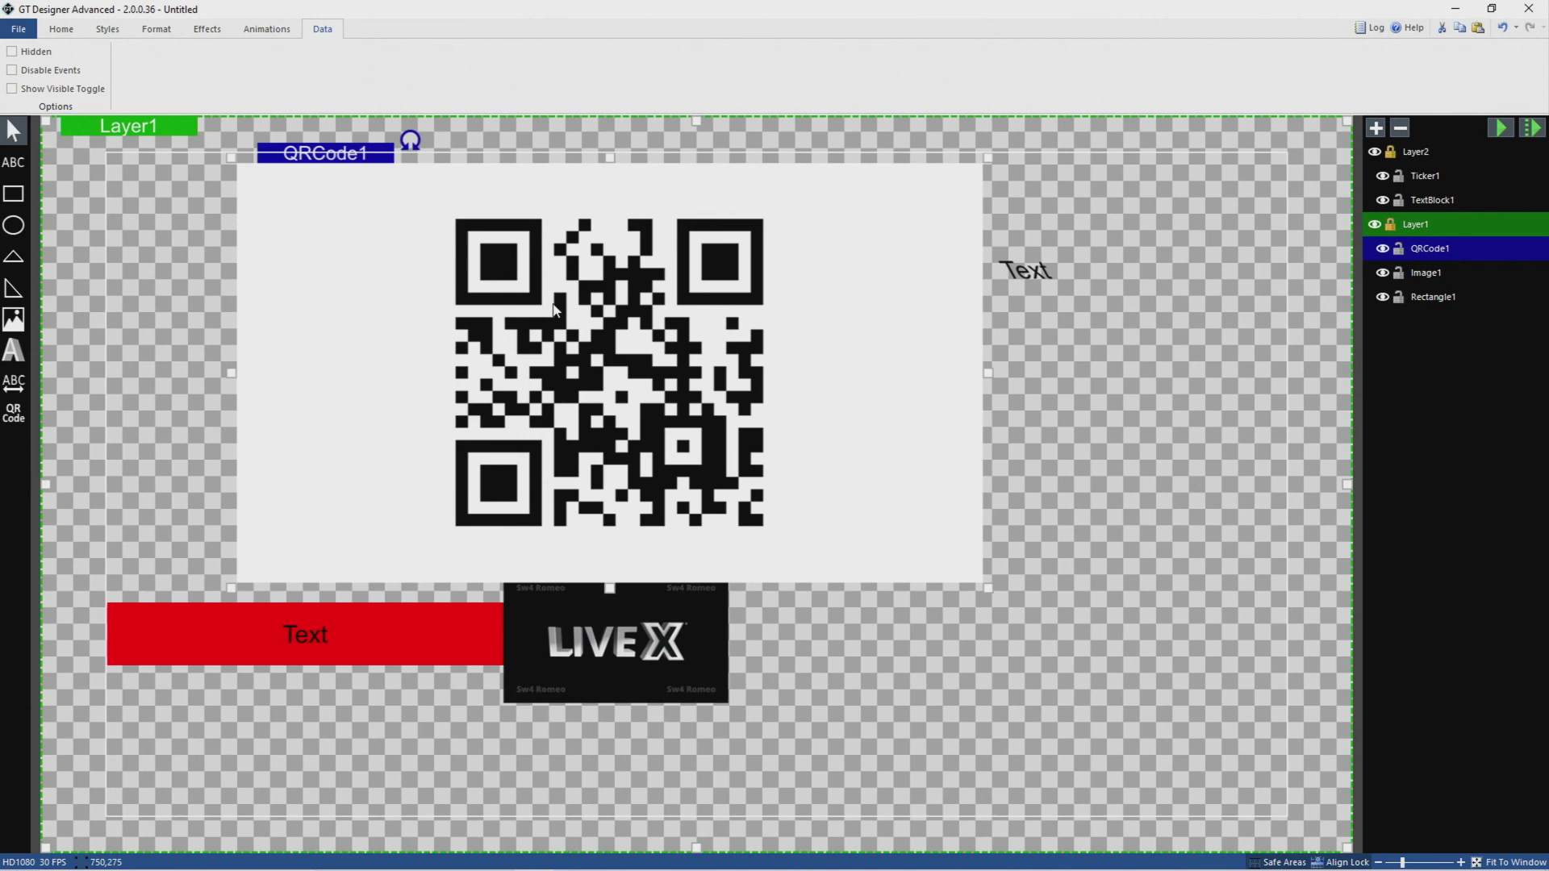
{"action": "left_click", "coordinate": [262, 31]}
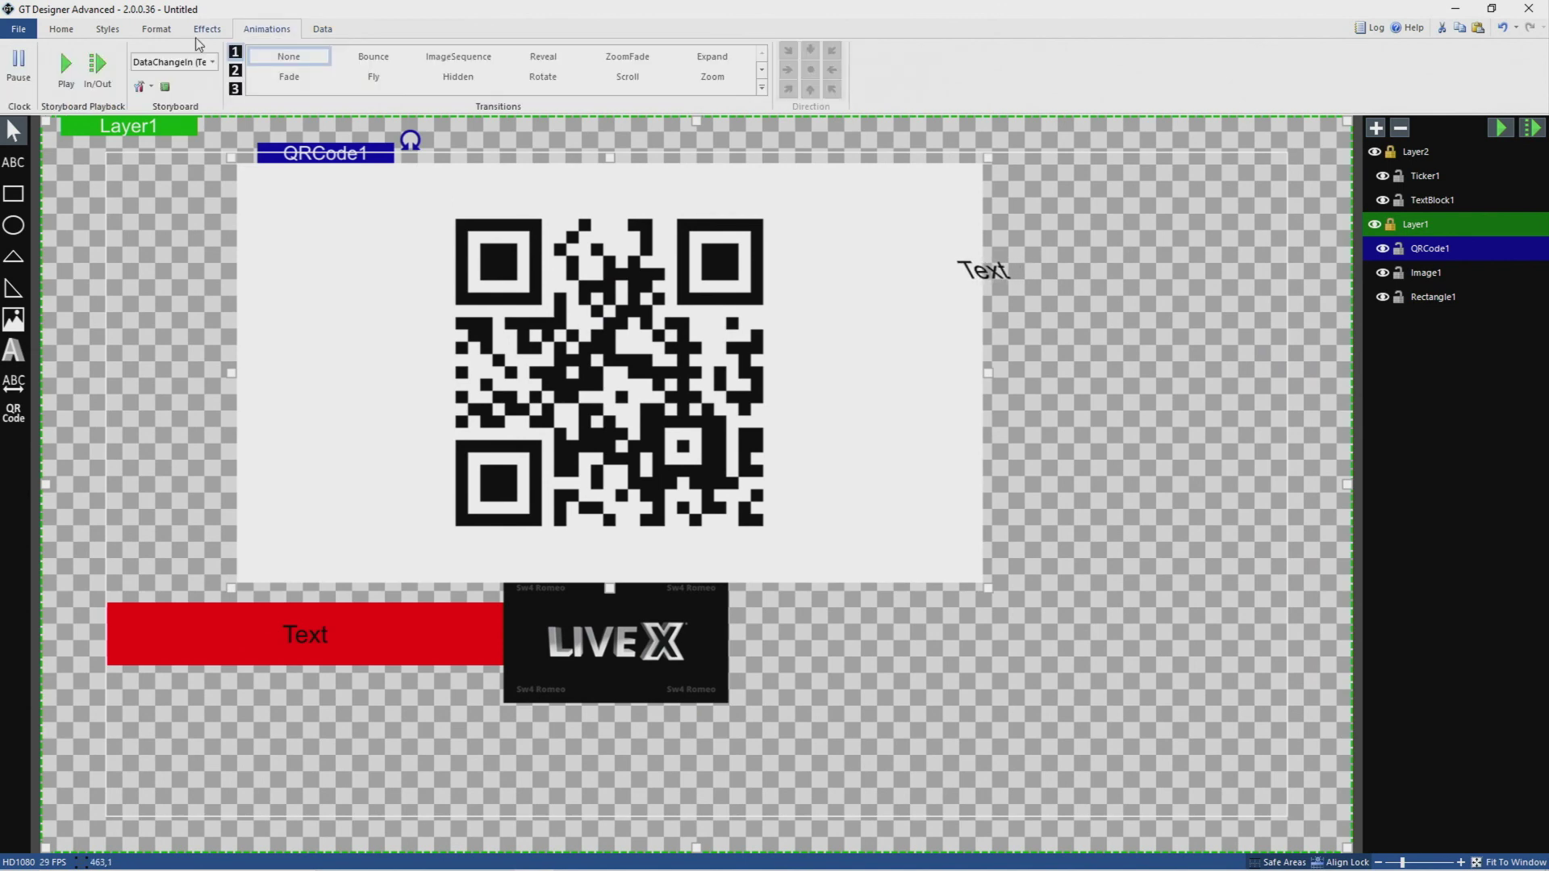
{"action": "left_click", "coordinate": [200, 32]}
{"action": "left_click", "coordinate": [155, 30]}
{"action": "left_click", "coordinate": [108, 30]}
{"action": "left_click", "coordinate": [61, 30]}
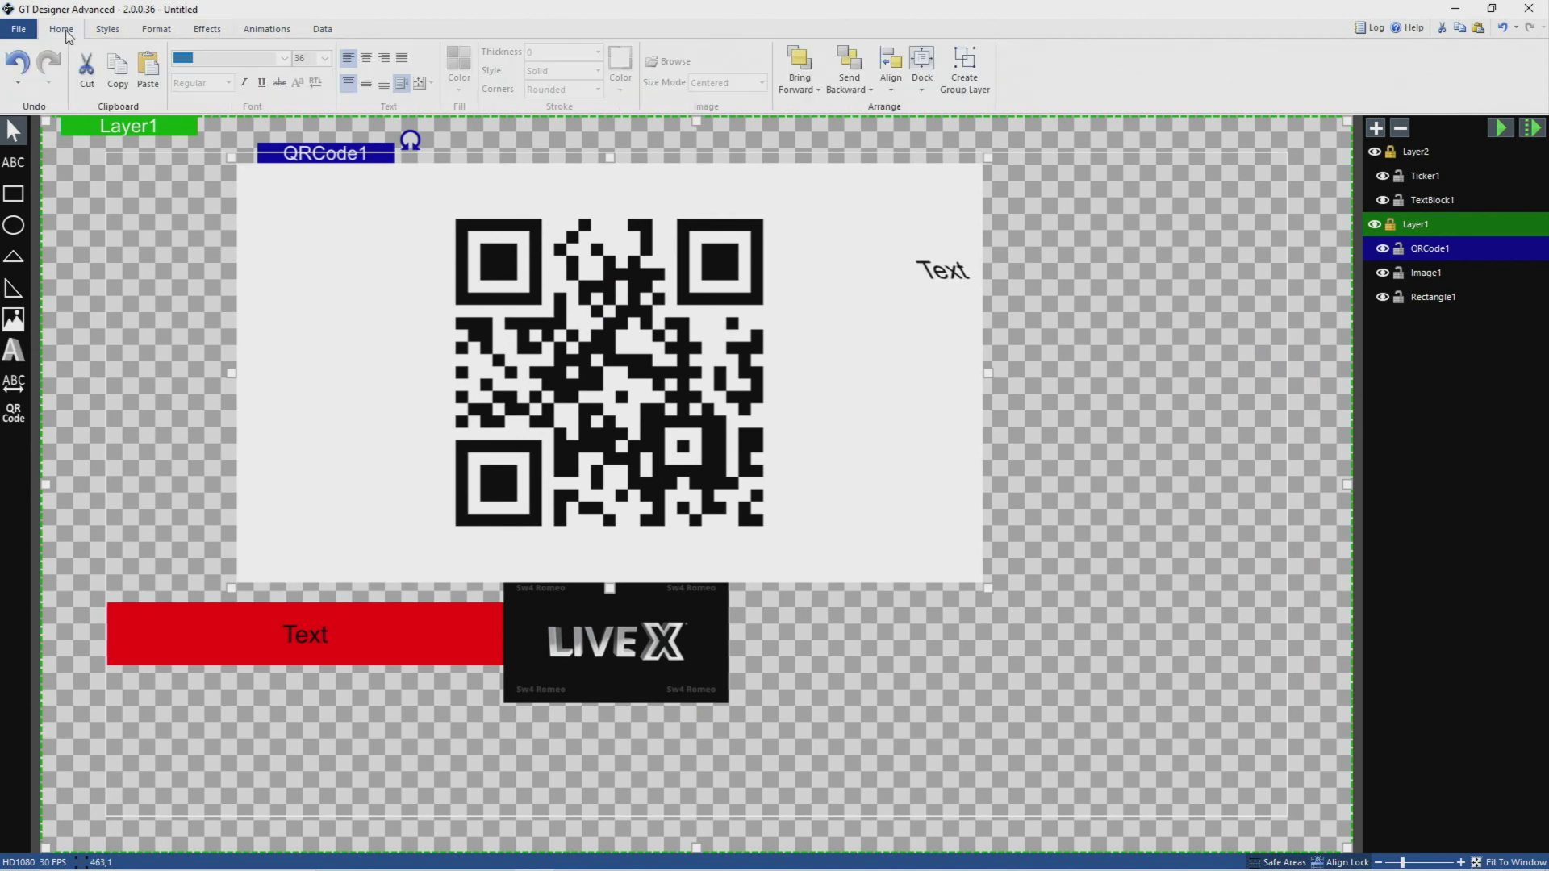
{"action": "left_click_drag", "start_coordinate": [556, 351], "coordinate": [401, 348]}
{"action": "right_click", "coordinate": [400, 343]}
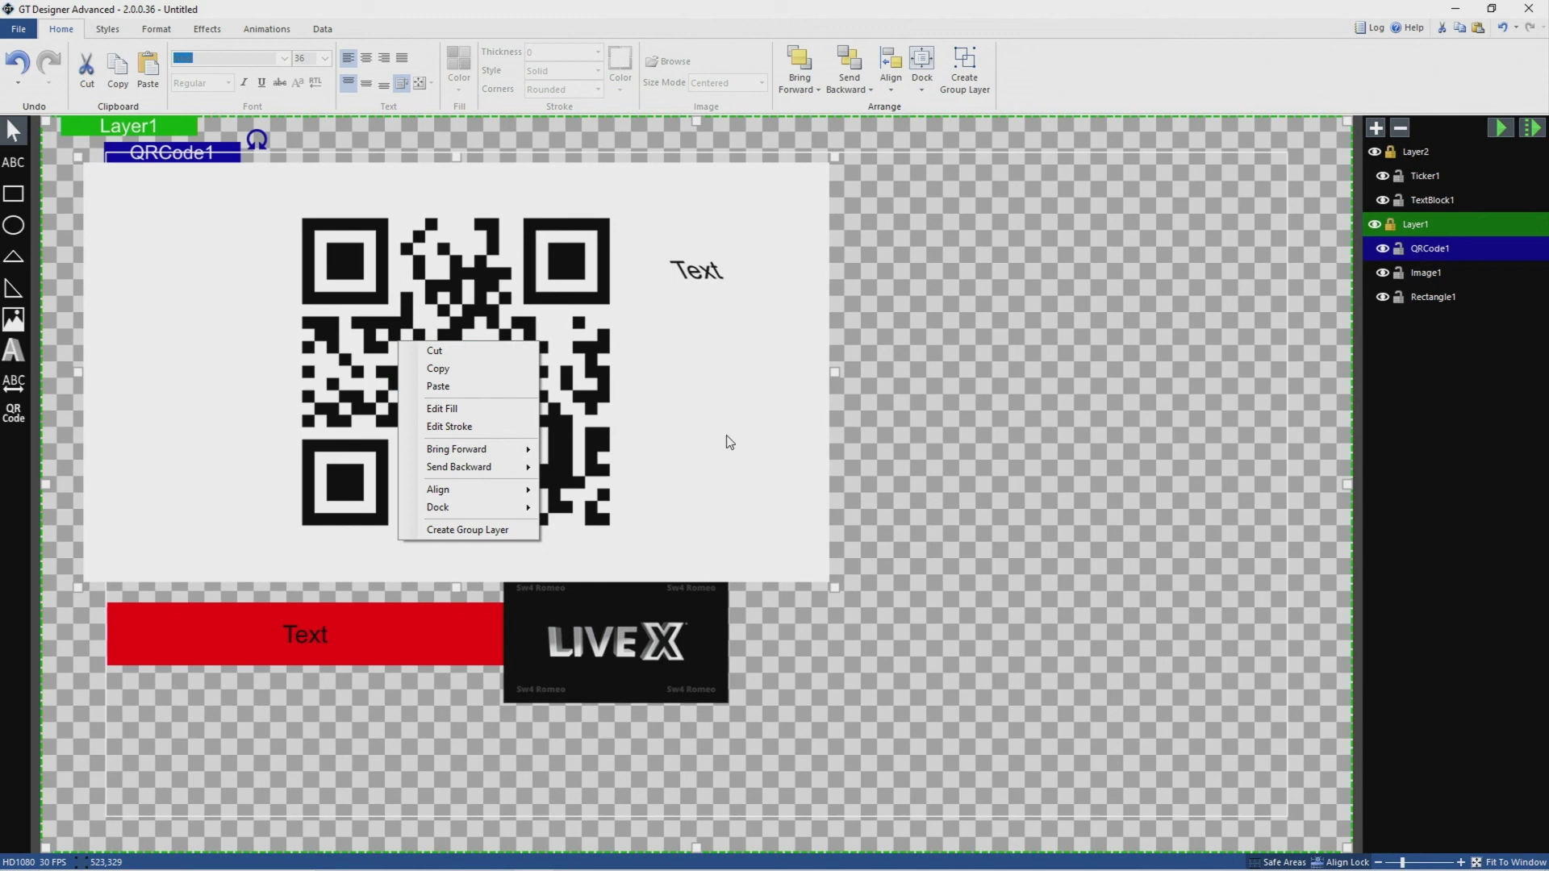
{"action": "left_click", "coordinate": [769, 346]}
{"action": "left_click_drag", "start_coordinate": [768, 347], "coordinate": [895, 494]}
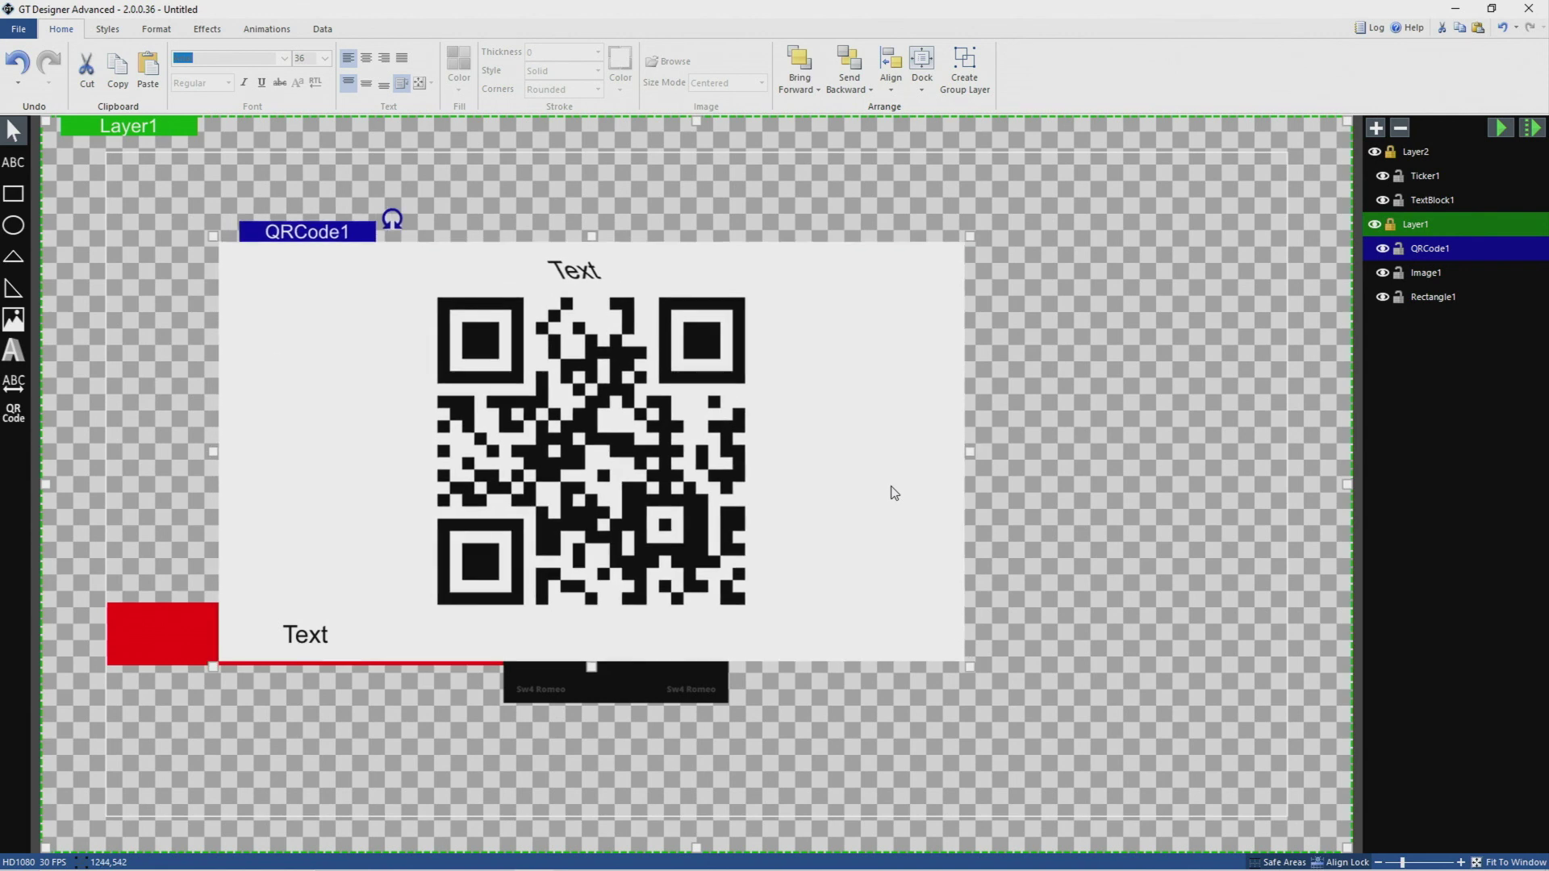
Give QRCode1 a Bounce TransitionIn with the downward direction.
{"action": "left_click", "coordinate": [150, 29]}
{"action": "left_click", "coordinate": [108, 29]}
{"action": "left_click", "coordinate": [165, 29]}
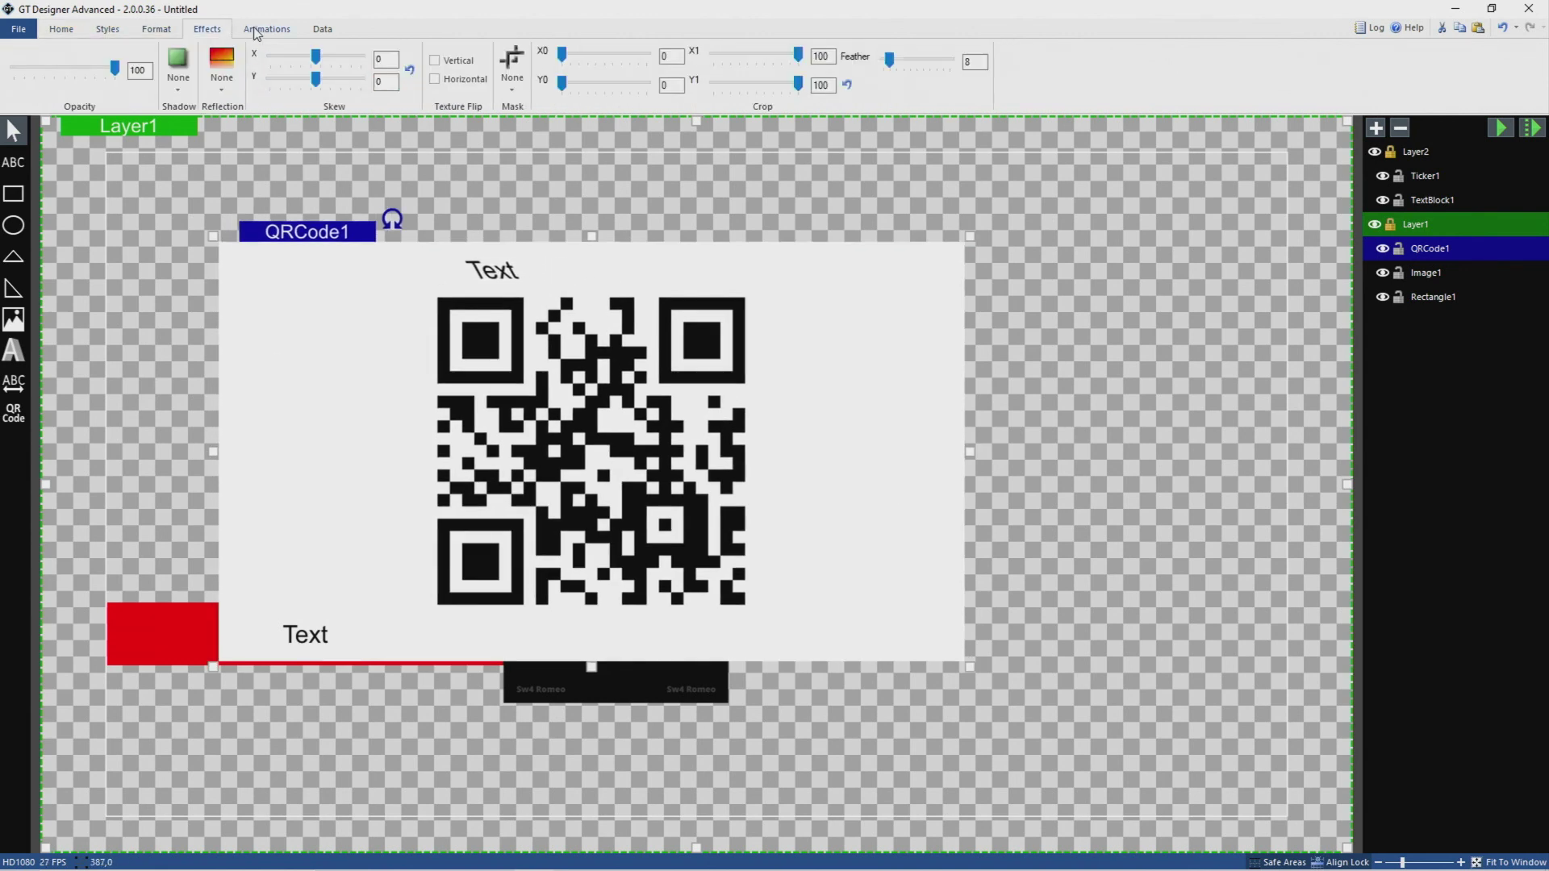
{"action": "left_click", "coordinate": [274, 29]}
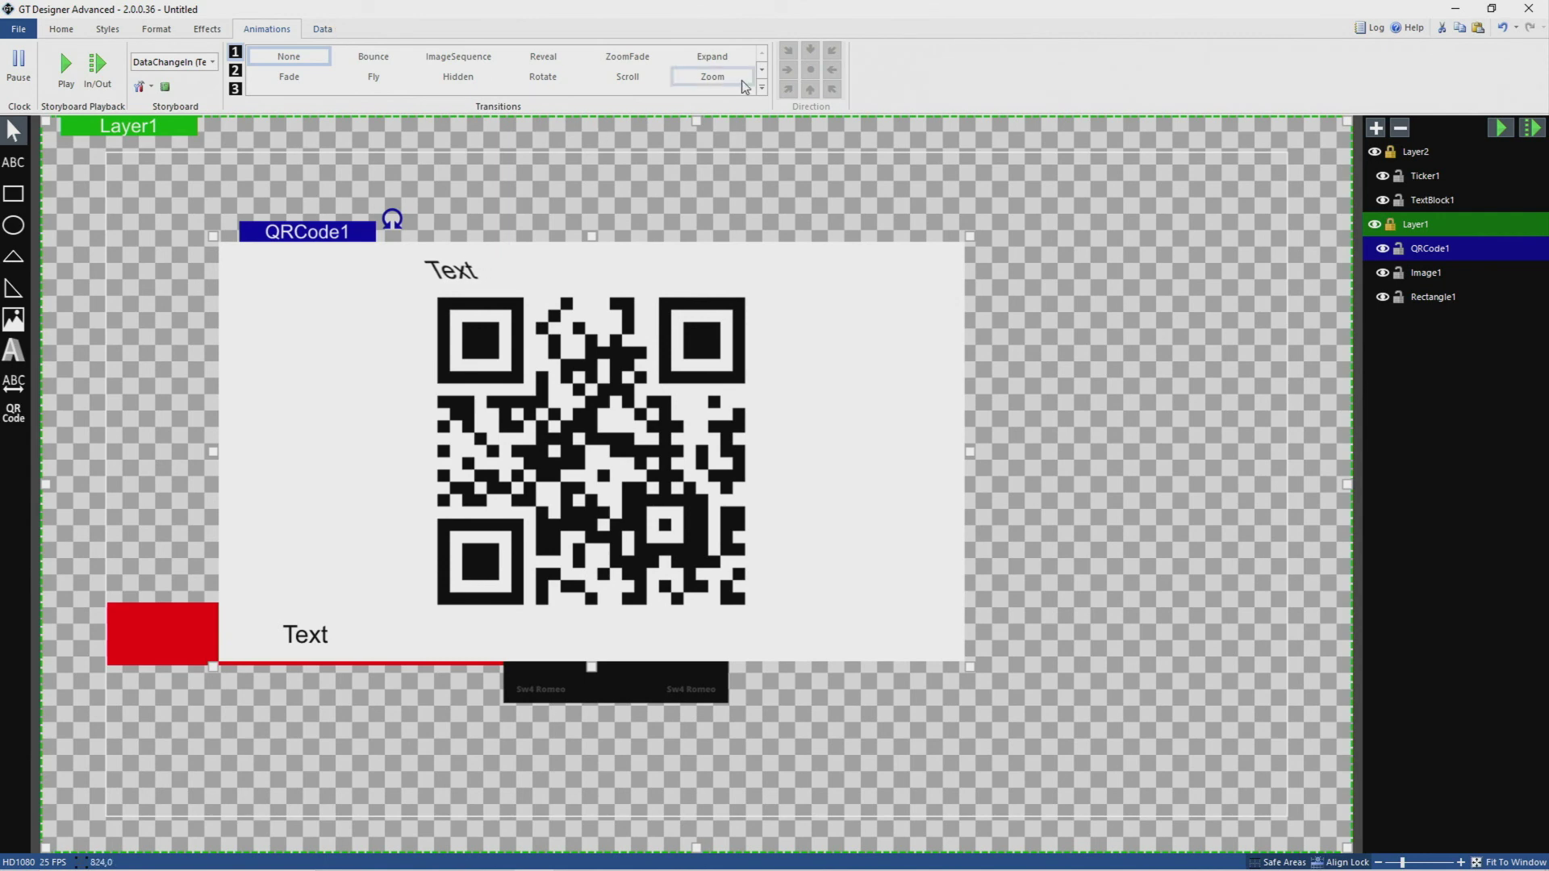
{"action": "left_click", "coordinate": [764, 80]}
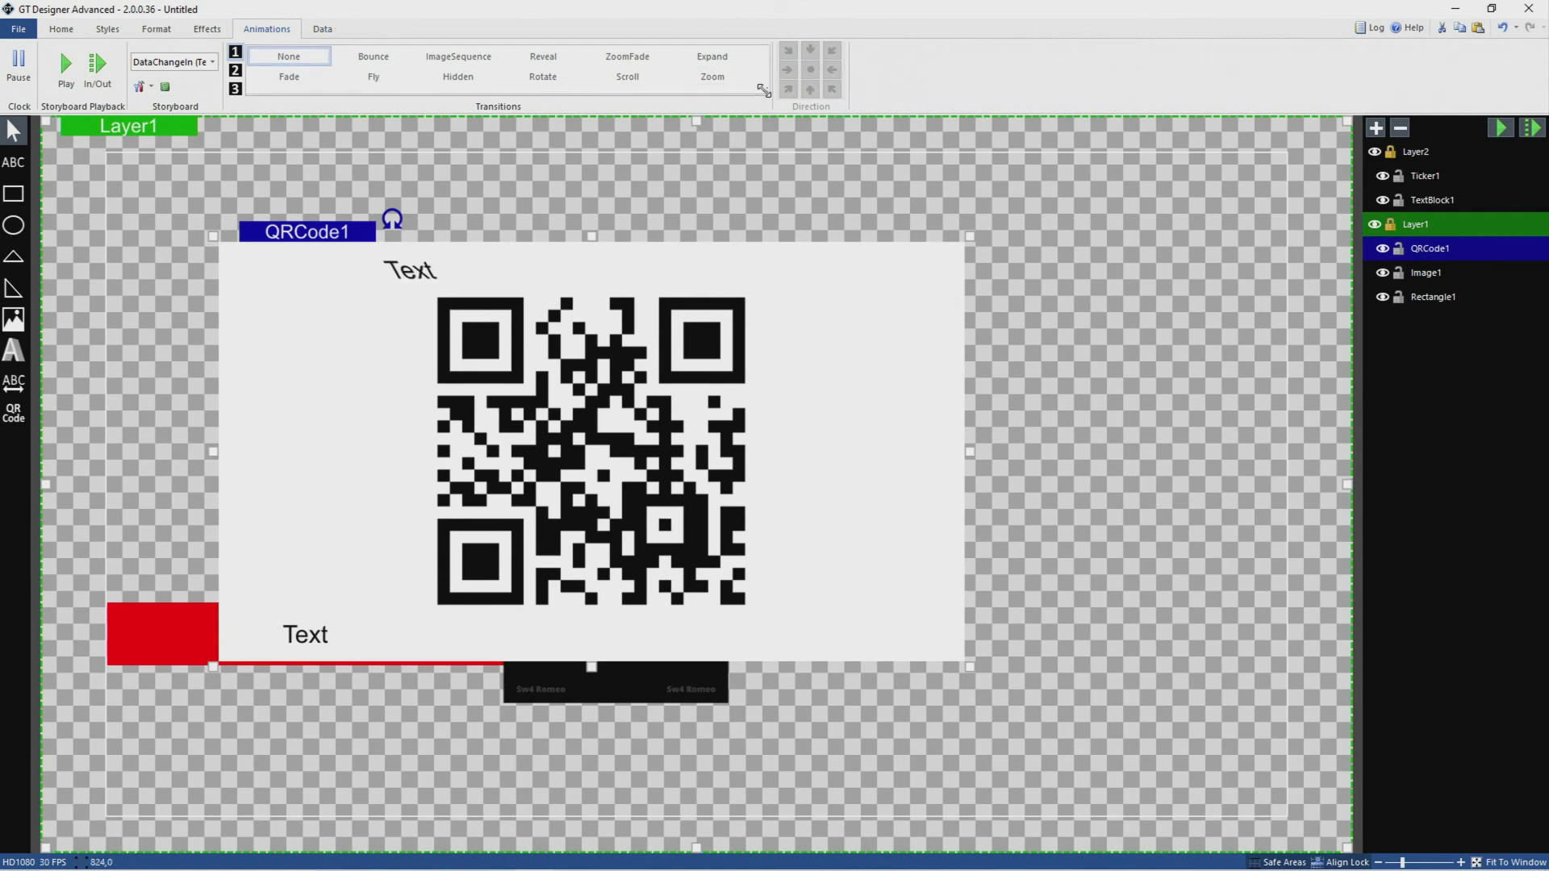
{"action": "left_click", "coordinate": [677, 113]}
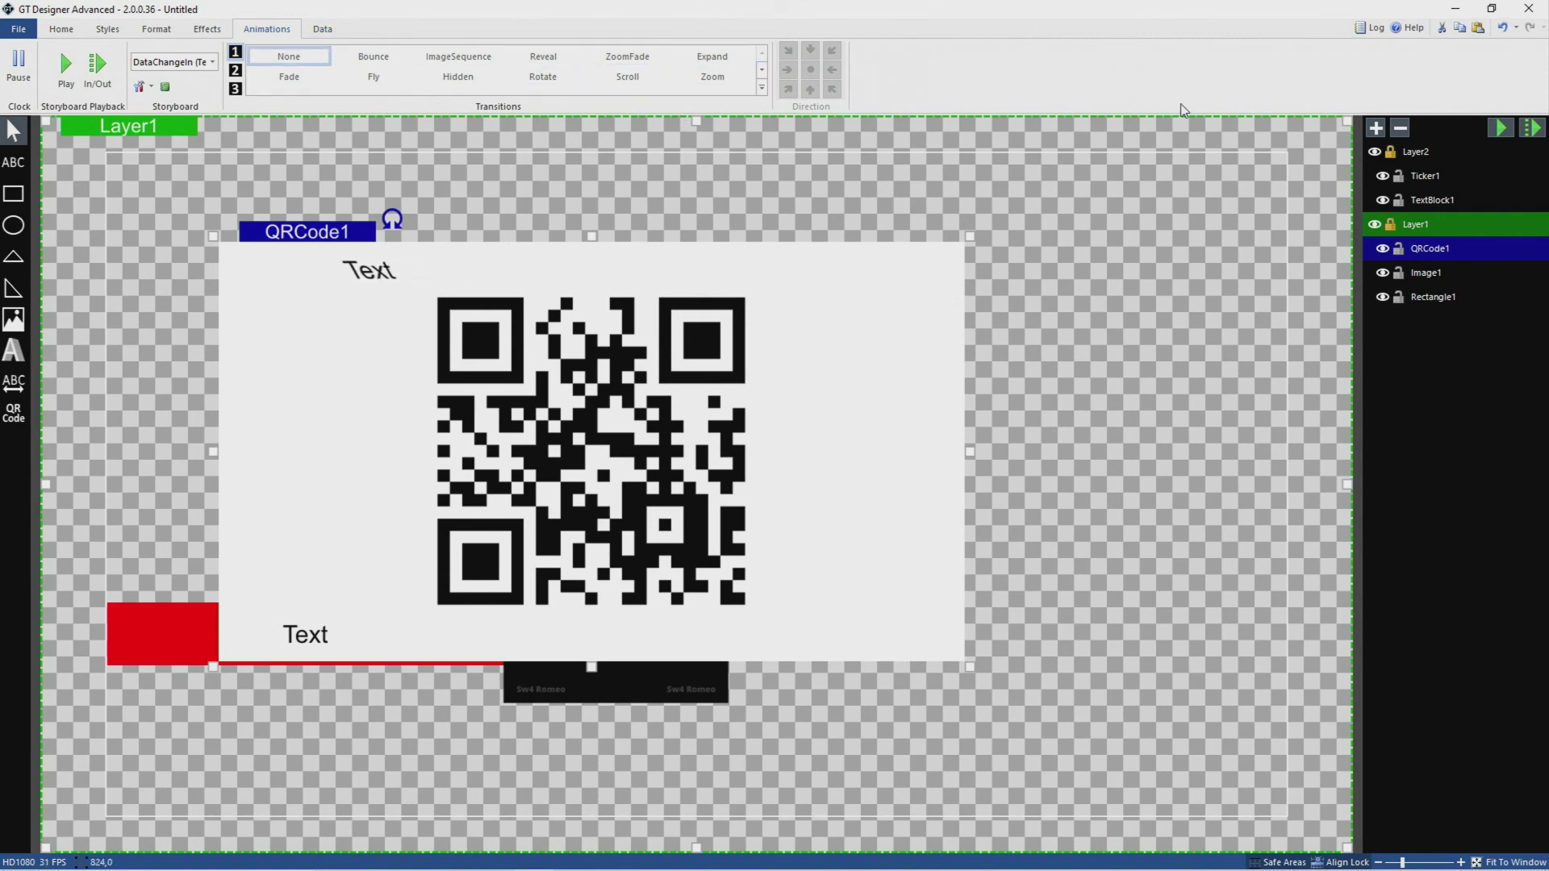
{"action": "left_click", "coordinate": [145, 89]}
{"action": "left_click", "coordinate": [186, 85]}
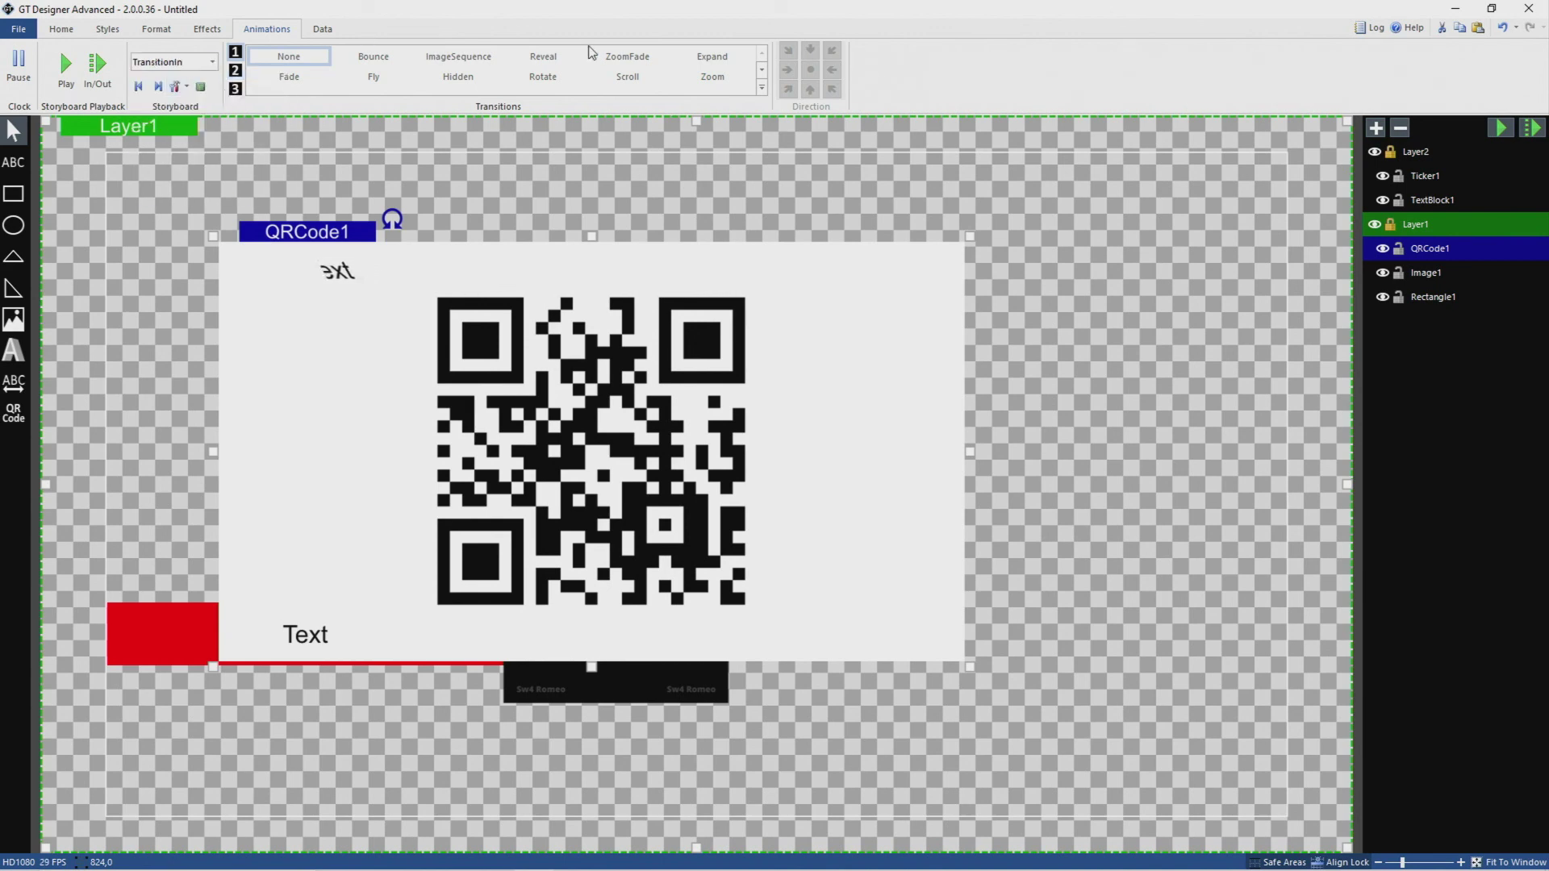
{"action": "left_click", "coordinate": [372, 55]}
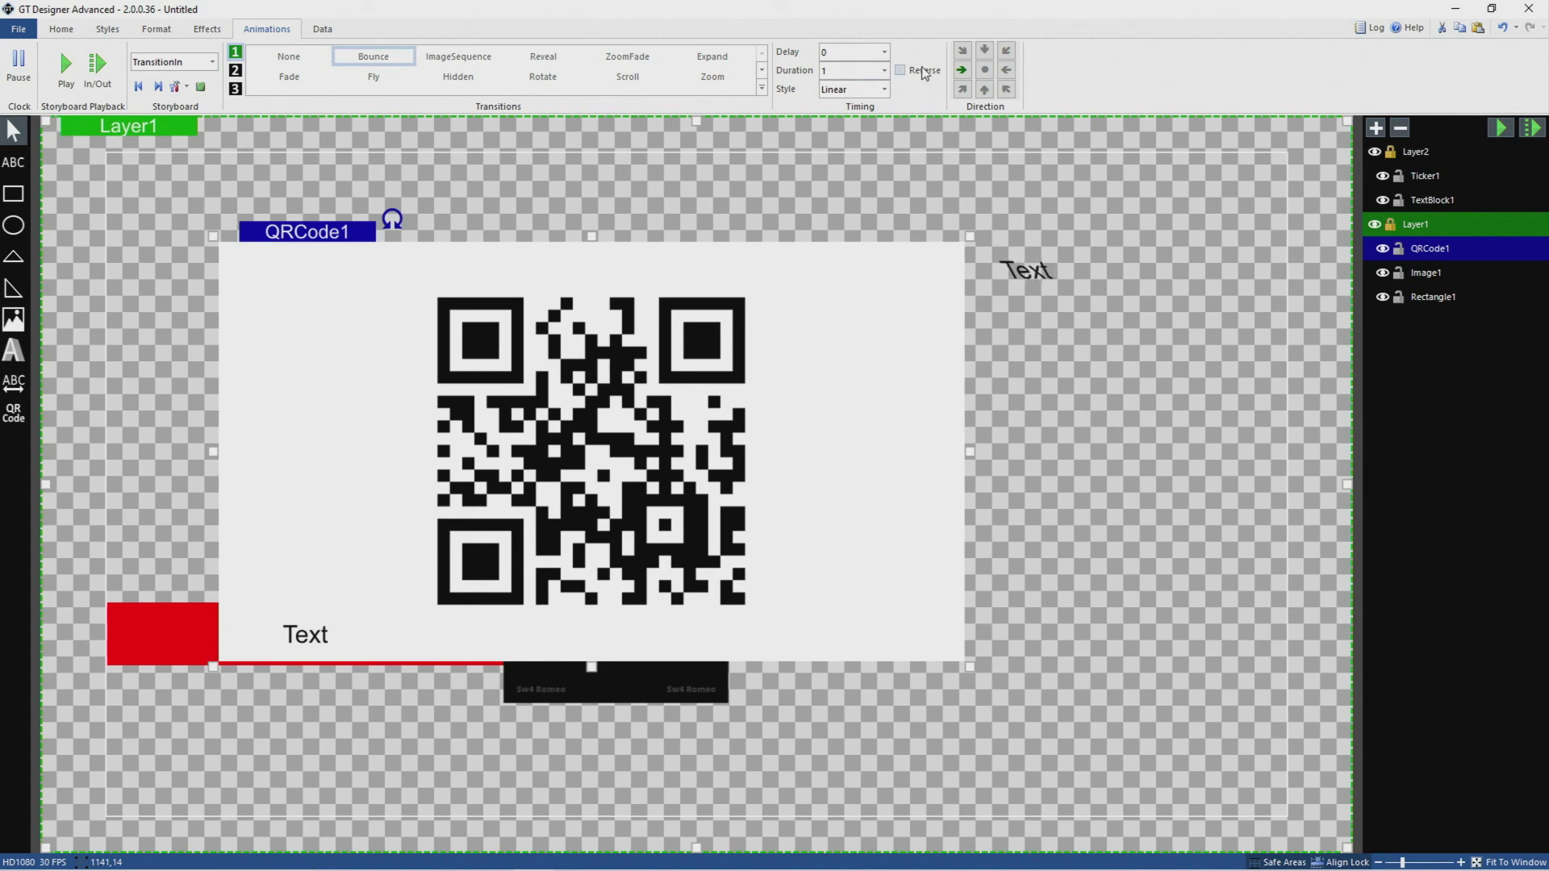
{"action": "left_click", "coordinate": [984, 50]}
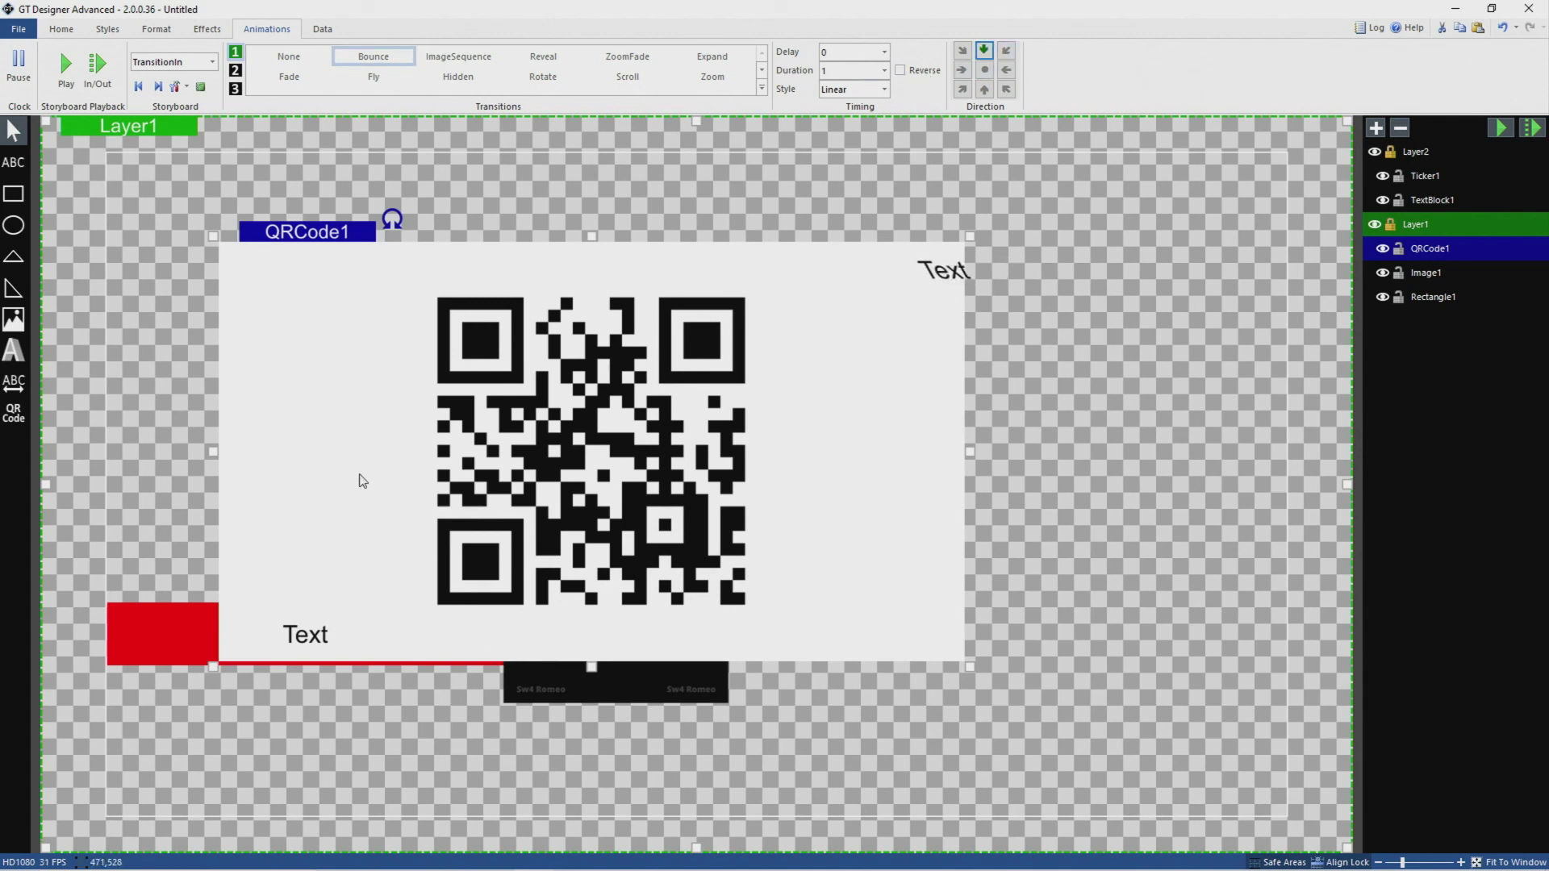
Select Layer2 and close the title designer.
{"action": "left_click", "coordinate": [158, 32]}
{"action": "left_click", "coordinate": [108, 29]}
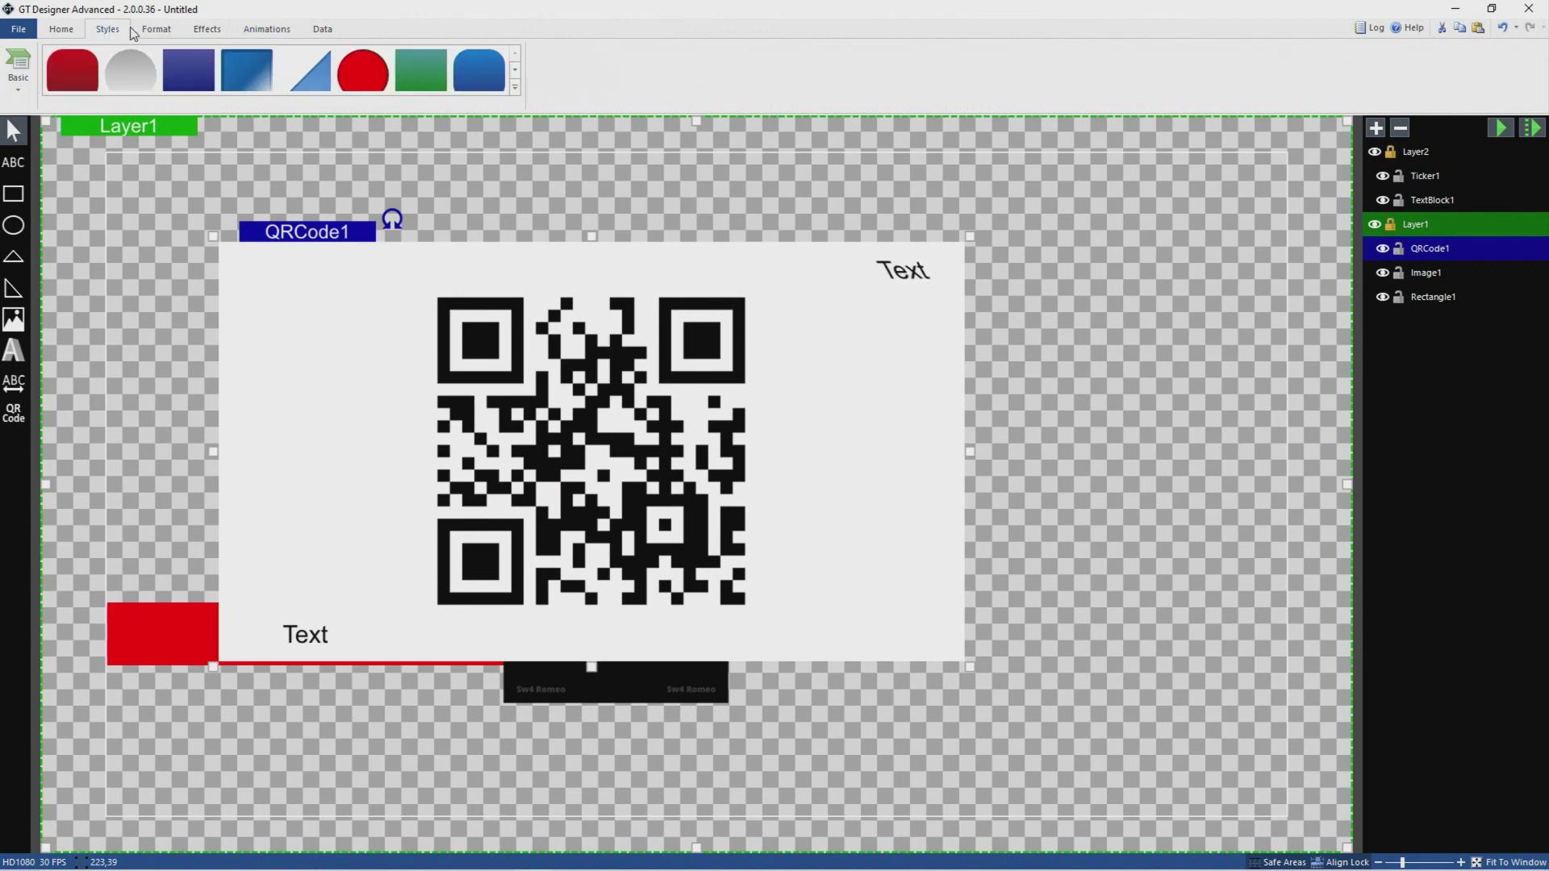
{"action": "left_click", "coordinate": [157, 29]}
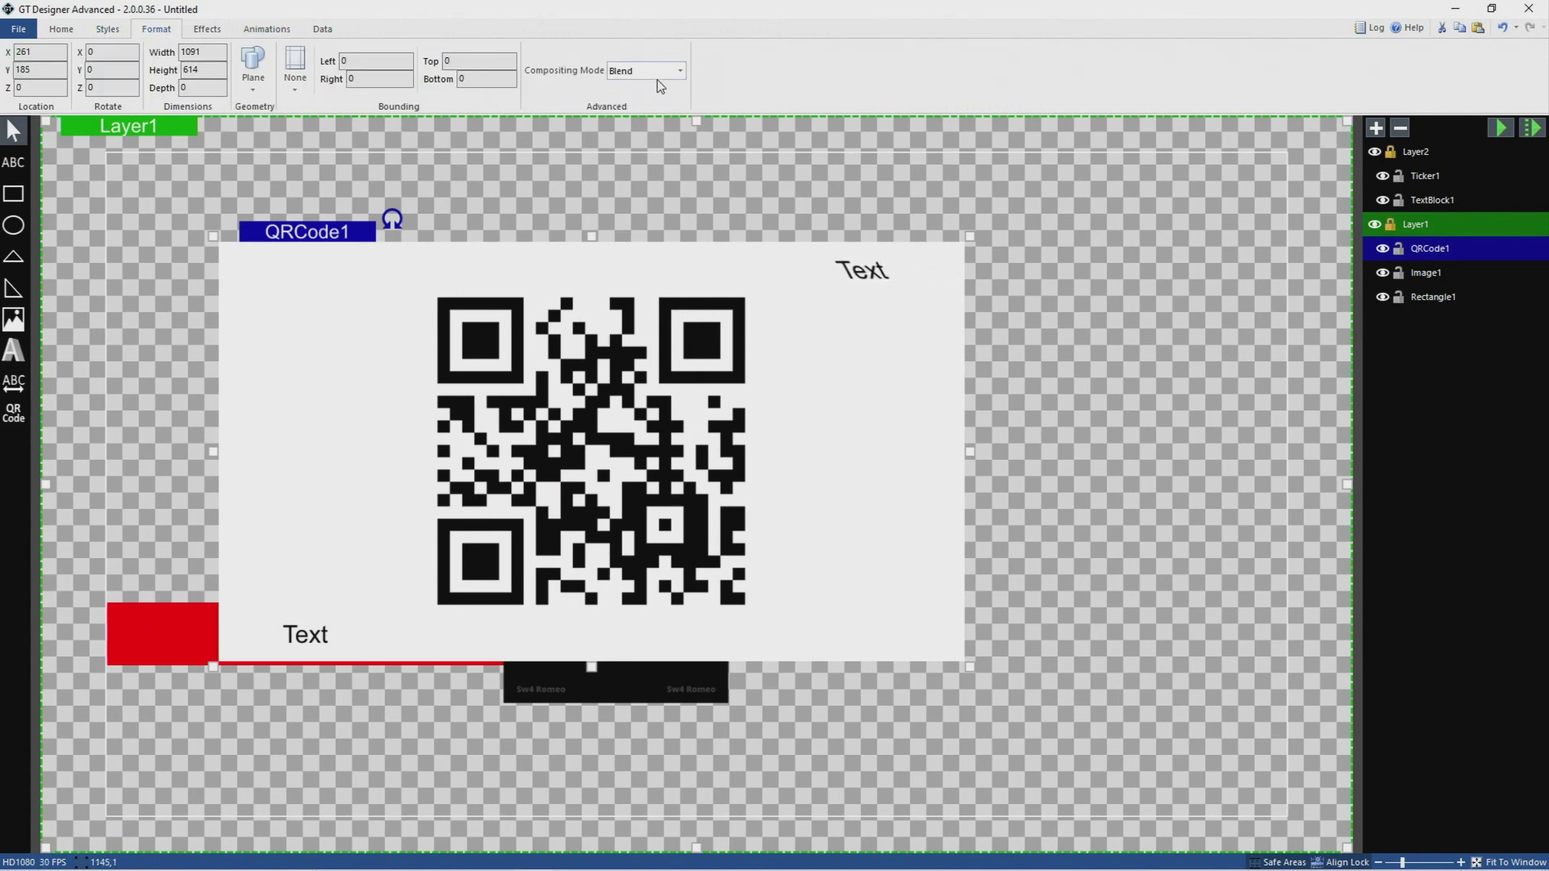
{"action": "left_click", "coordinate": [896, 137]}
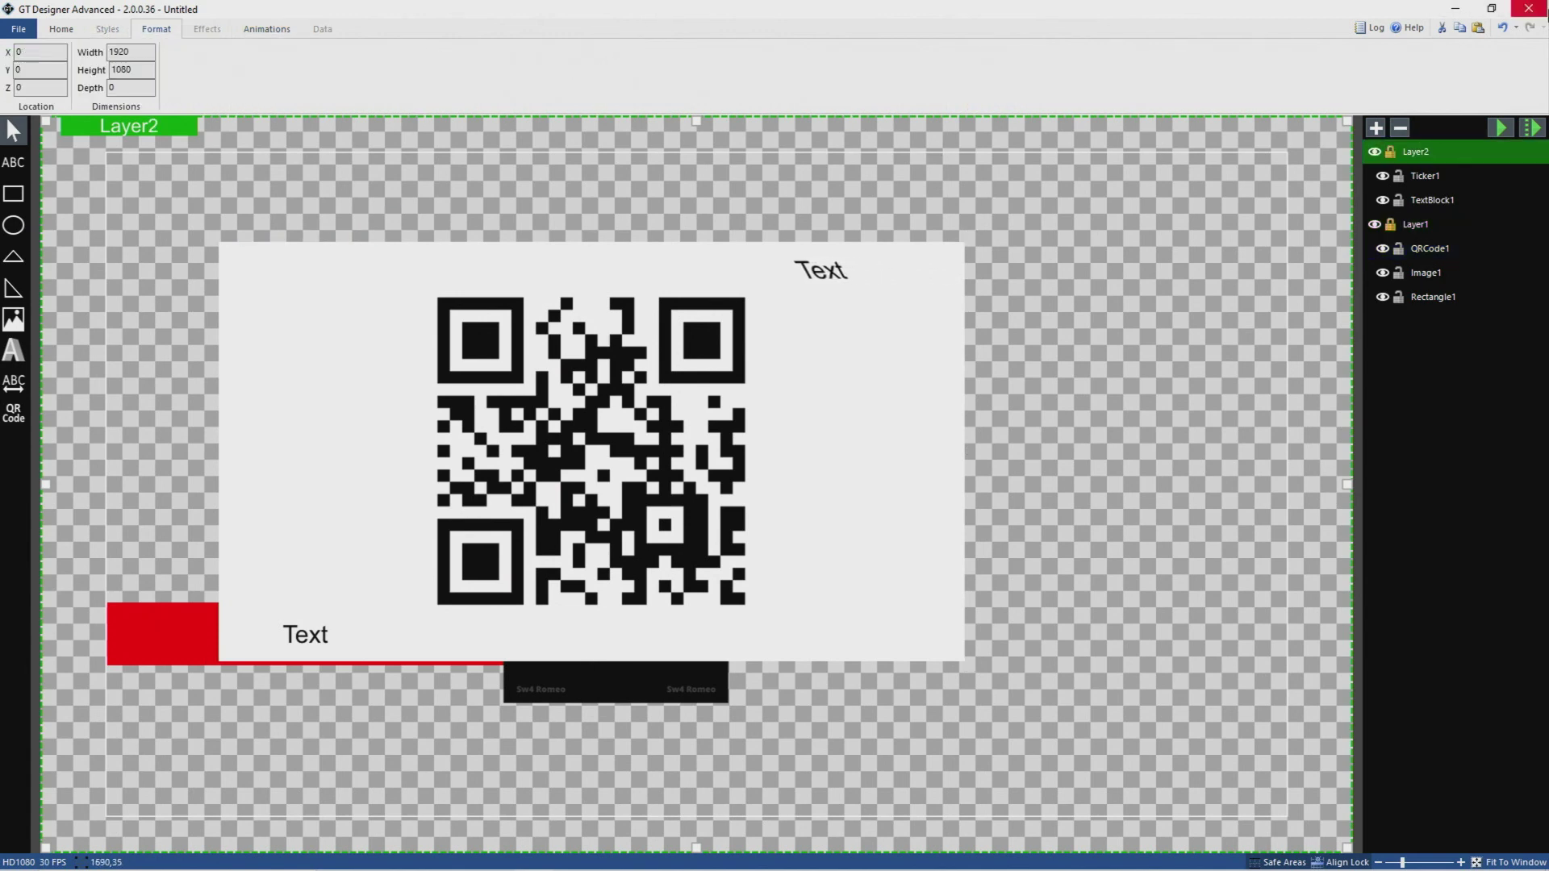
{"action": "left_click", "coordinate": [1529, 8]}
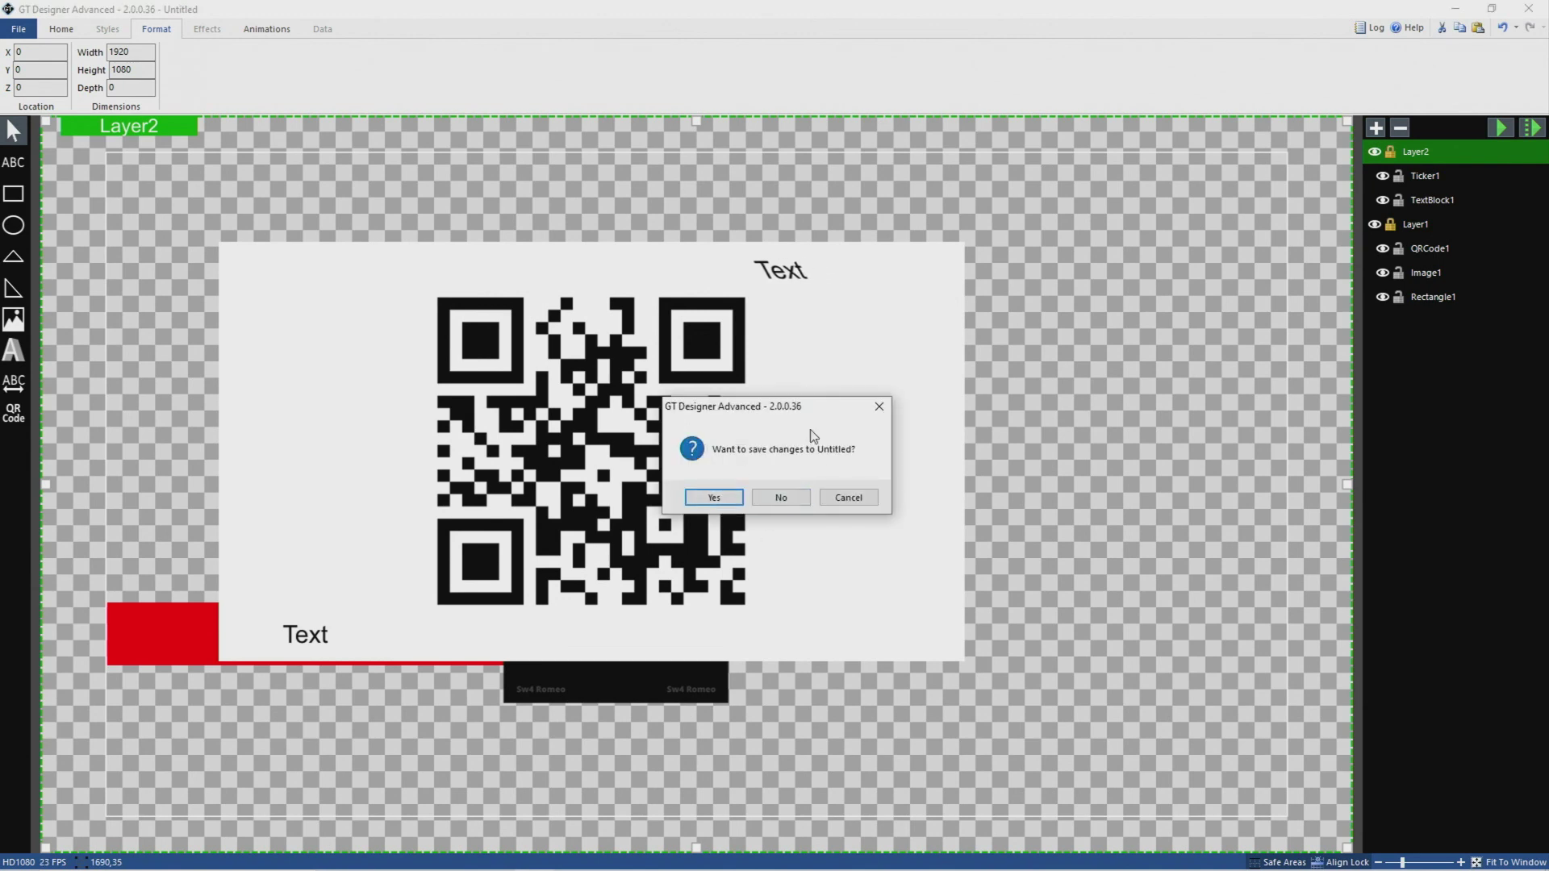
Save the title as monstrosity.gtzip in Desktop > LIVE X, then return to vMix.
{"action": "left_click", "coordinate": [880, 405]}
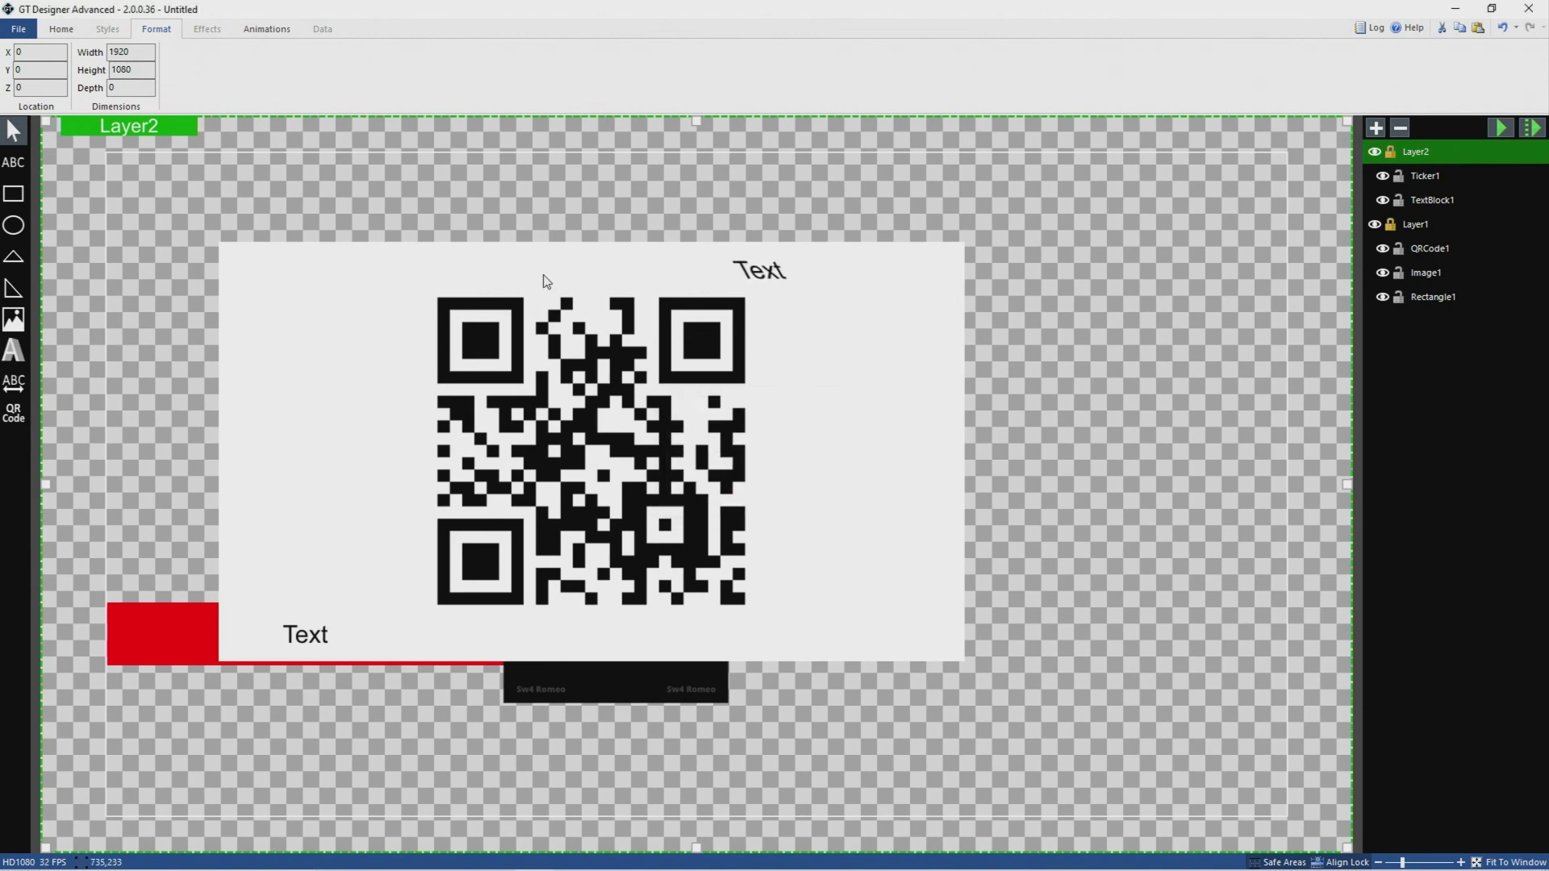
{"action": "left_click", "coordinate": [18, 26]}
{"action": "left_click", "coordinate": [111, 156]}
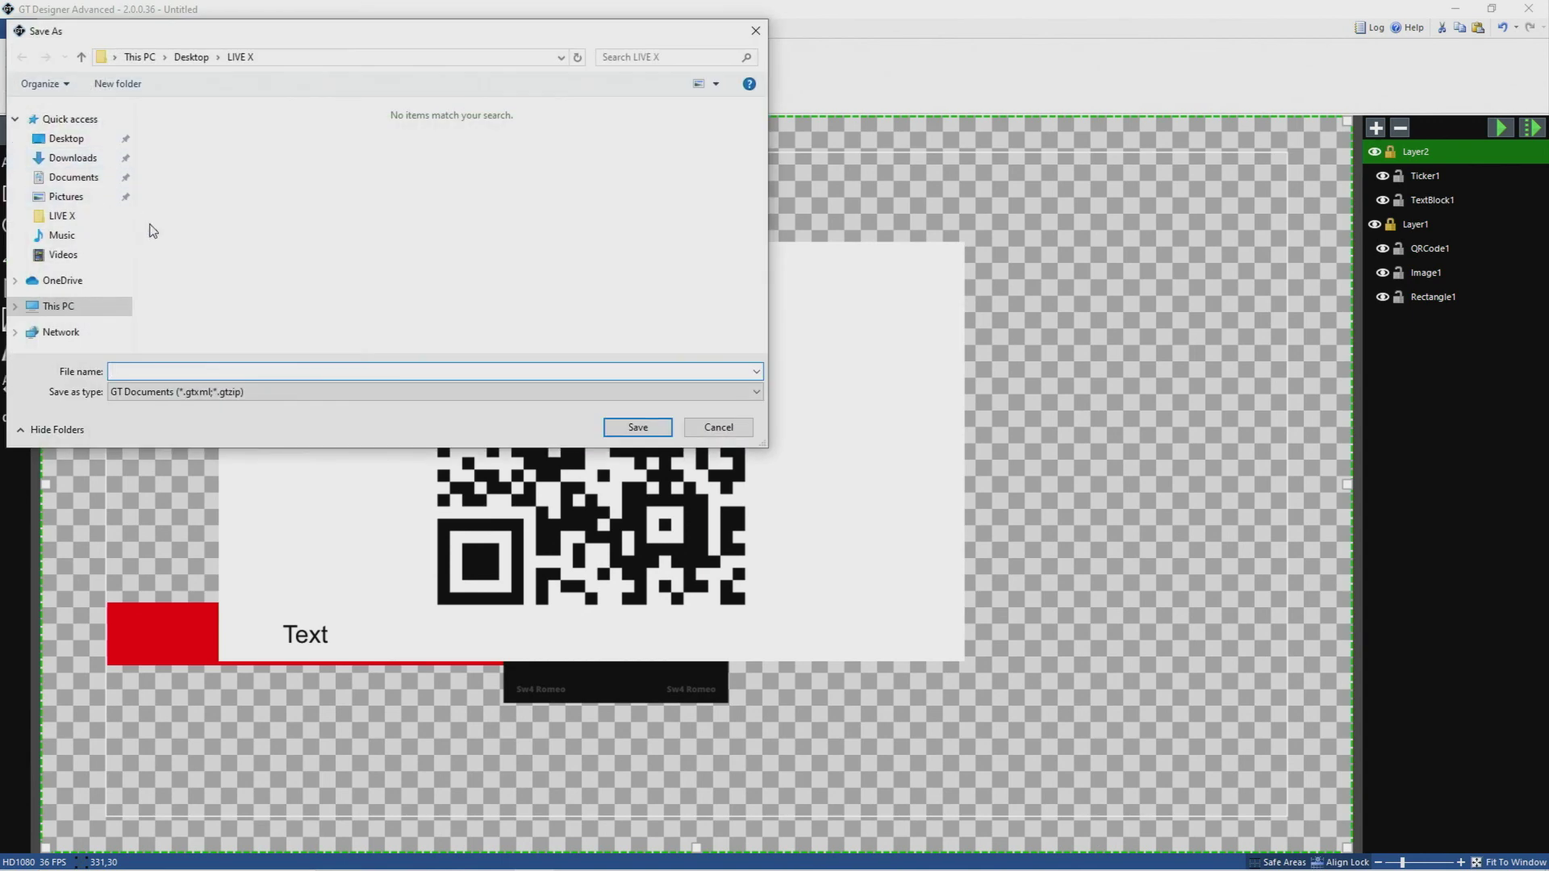
{"action": "left_click", "coordinate": [48, 137]}
{"action": "left_click", "coordinate": [222, 136]}
{"action": "double_click", "coordinate": [225, 138]}
{"action": "key", "text": "Return"}
{"action": "mouse_move", "coordinate": [497, 857]}
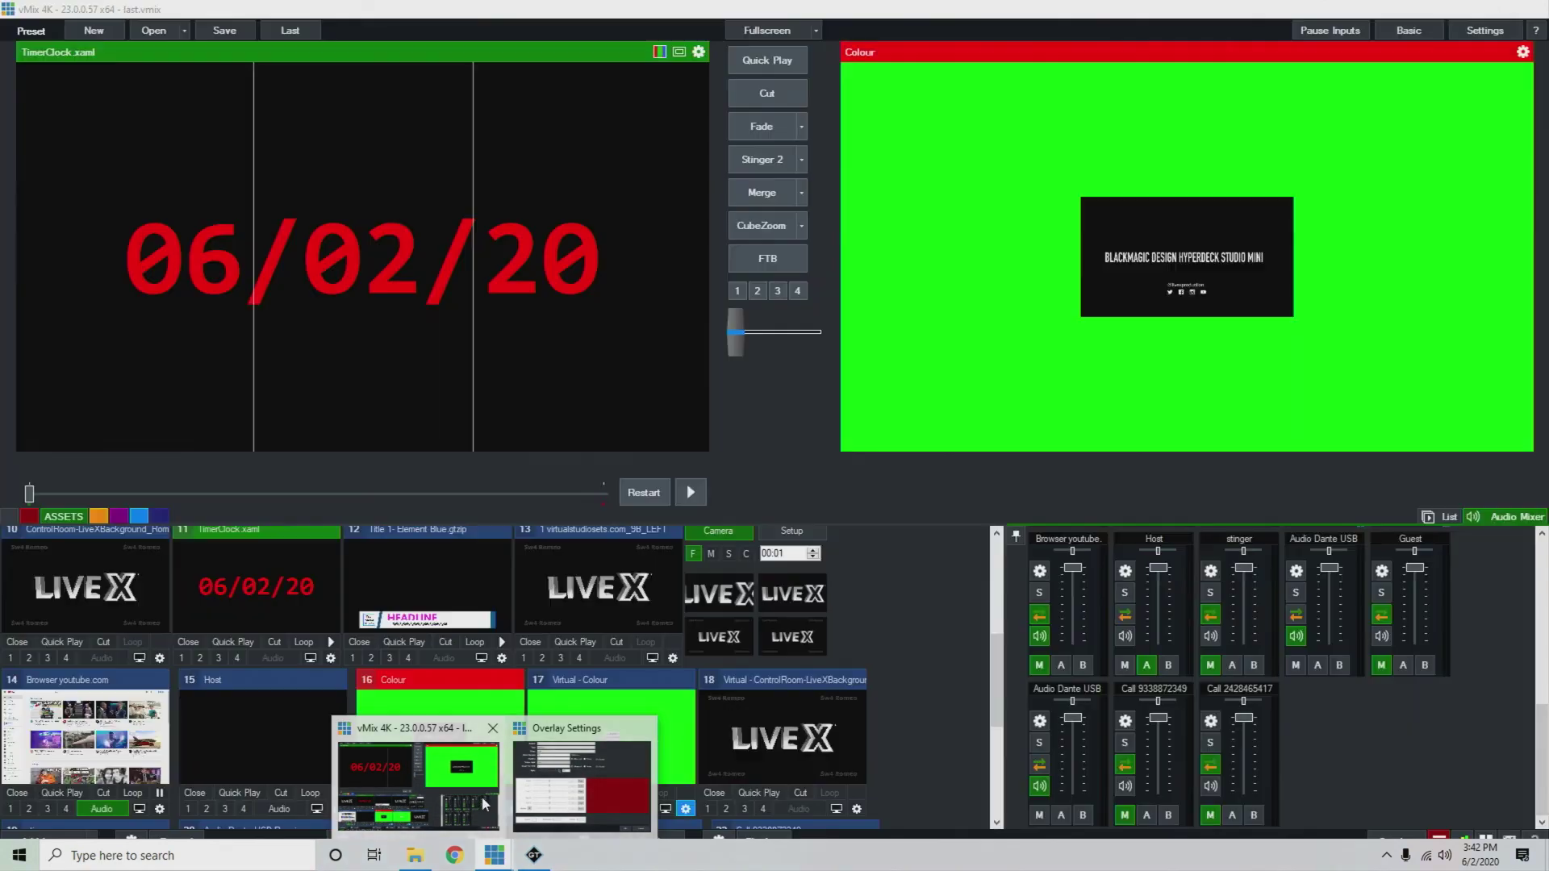
{"action": "left_click", "coordinate": [482, 796]}
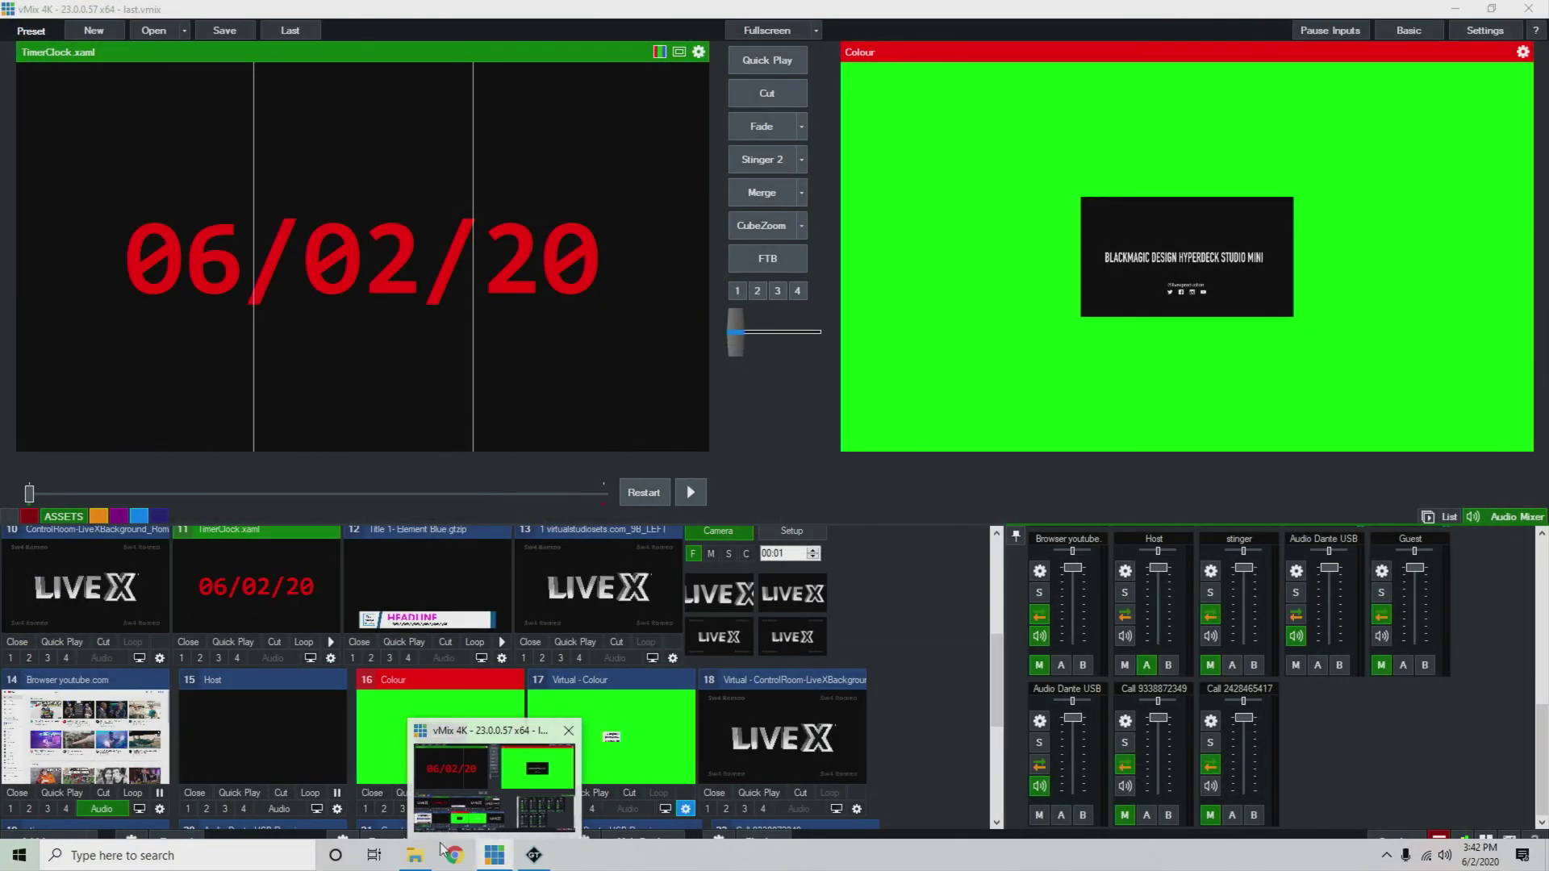
Drag monstrosity.gtzip from Desktop\LIVE X into vMix as input 26 and preview it.
{"action": "left_click", "coordinate": [416, 855]}
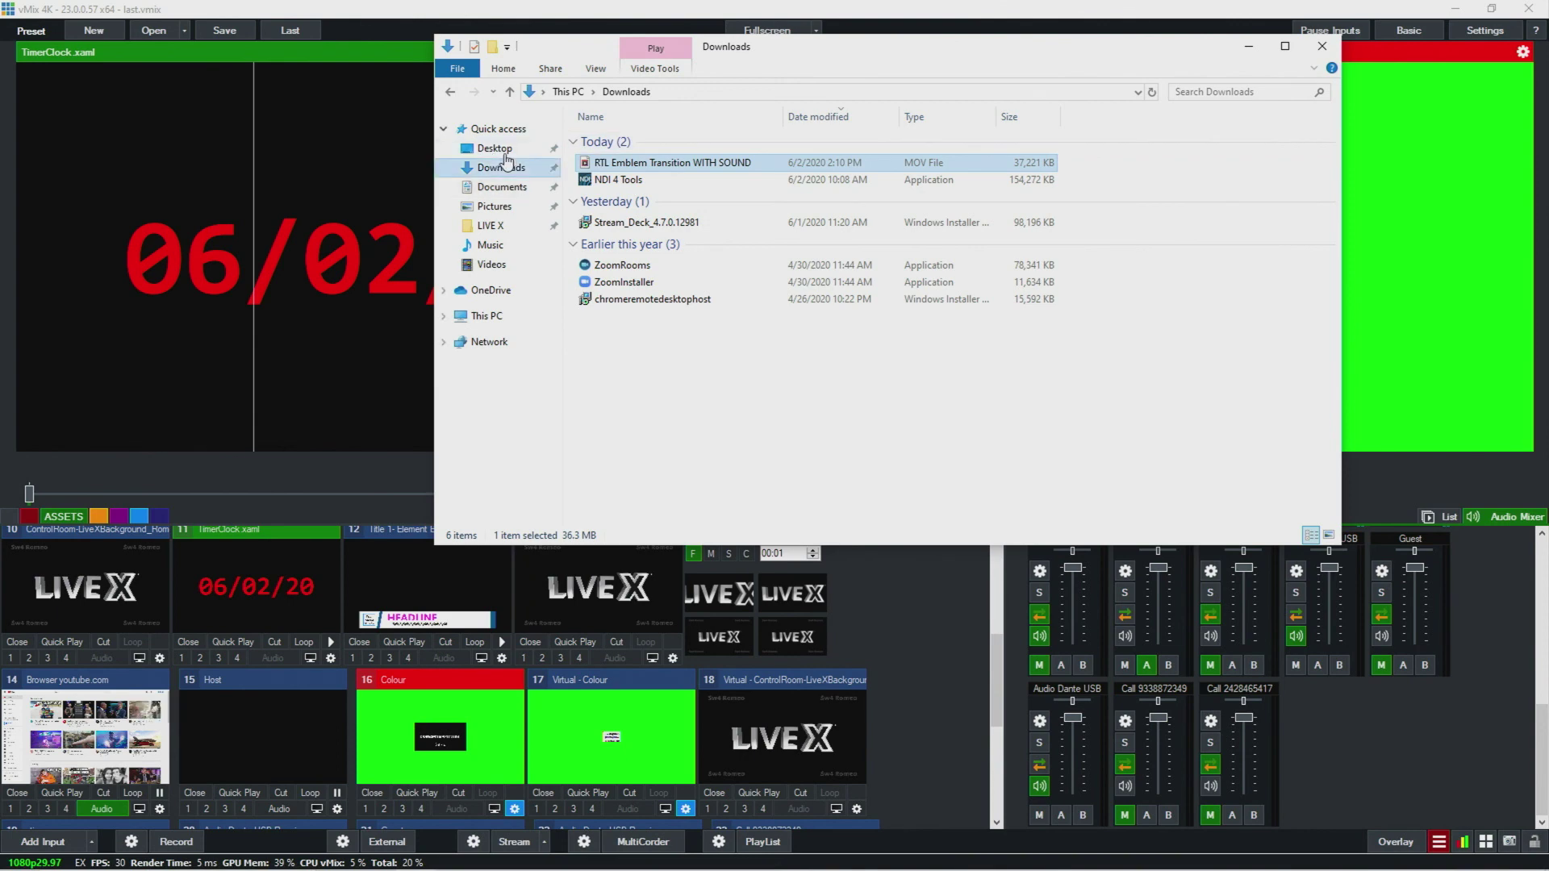
{"action": "left_click", "coordinate": [494, 149]}
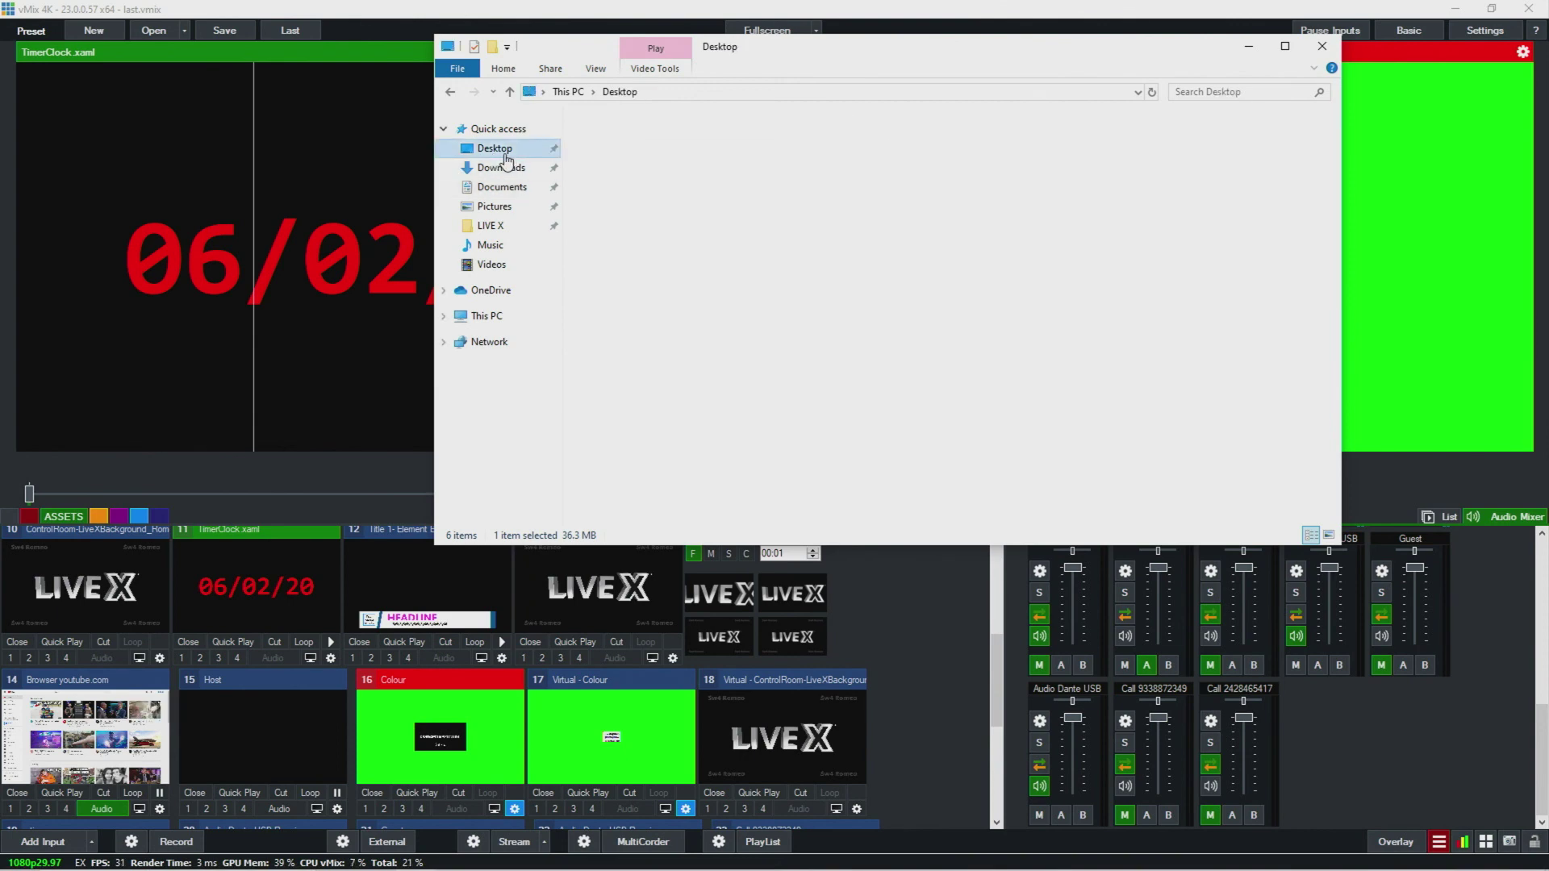
{"action": "double_click", "coordinate": [611, 148]}
{"action": "left_click_drag", "start_coordinate": [900, 165], "coordinate": [907, 657]}
{"action": "left_click", "coordinate": [401, 755]}
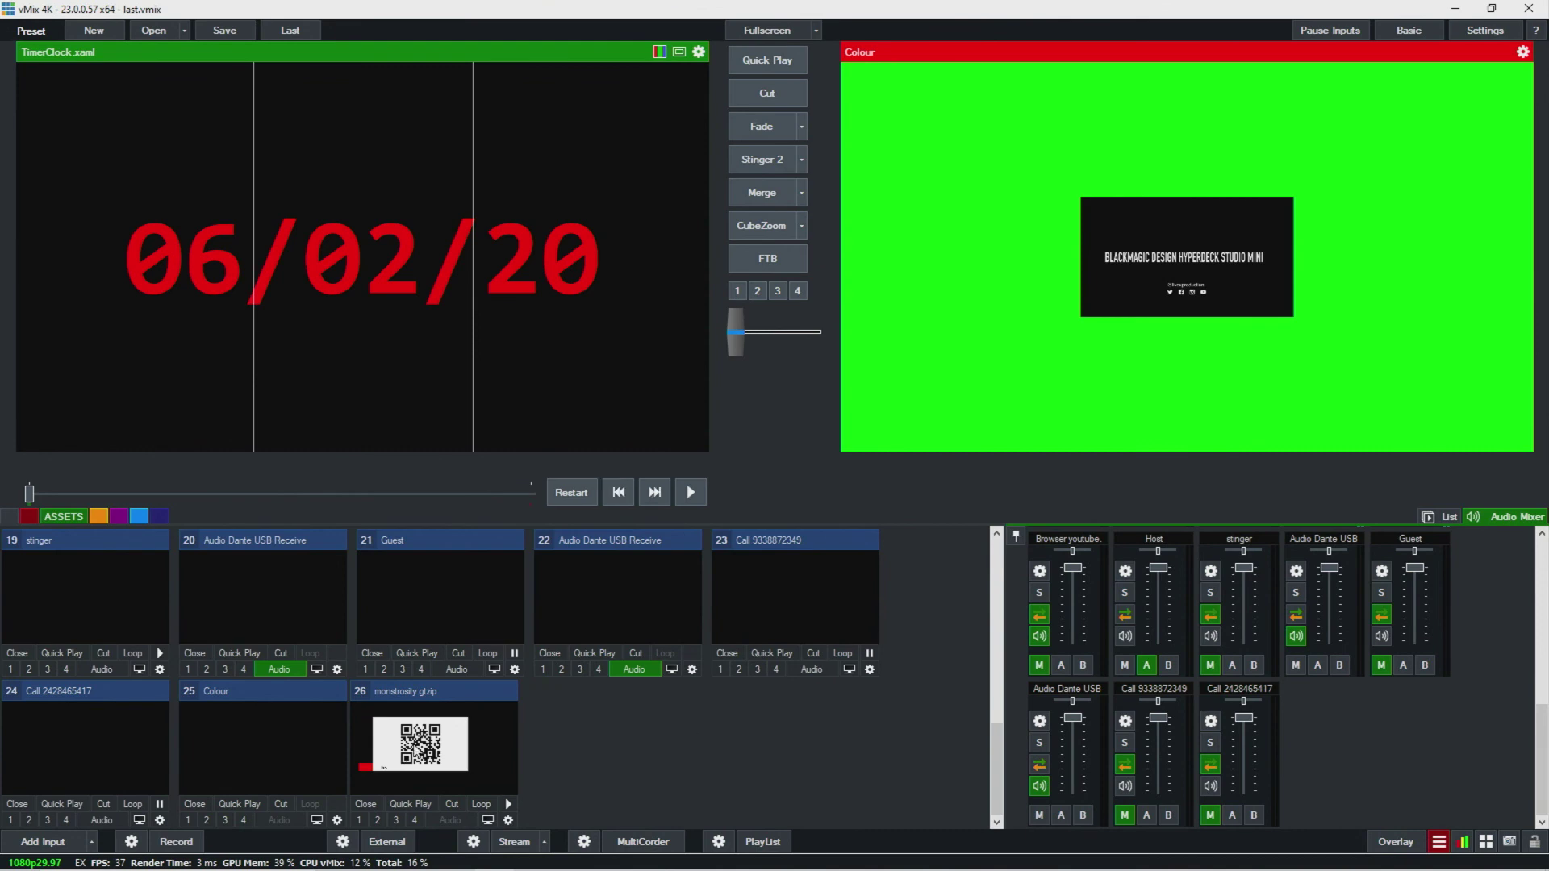
Toggle input 26 as overlay 1 off and back on over the green Colour output.
{"action": "left_click", "coordinate": [359, 821]}
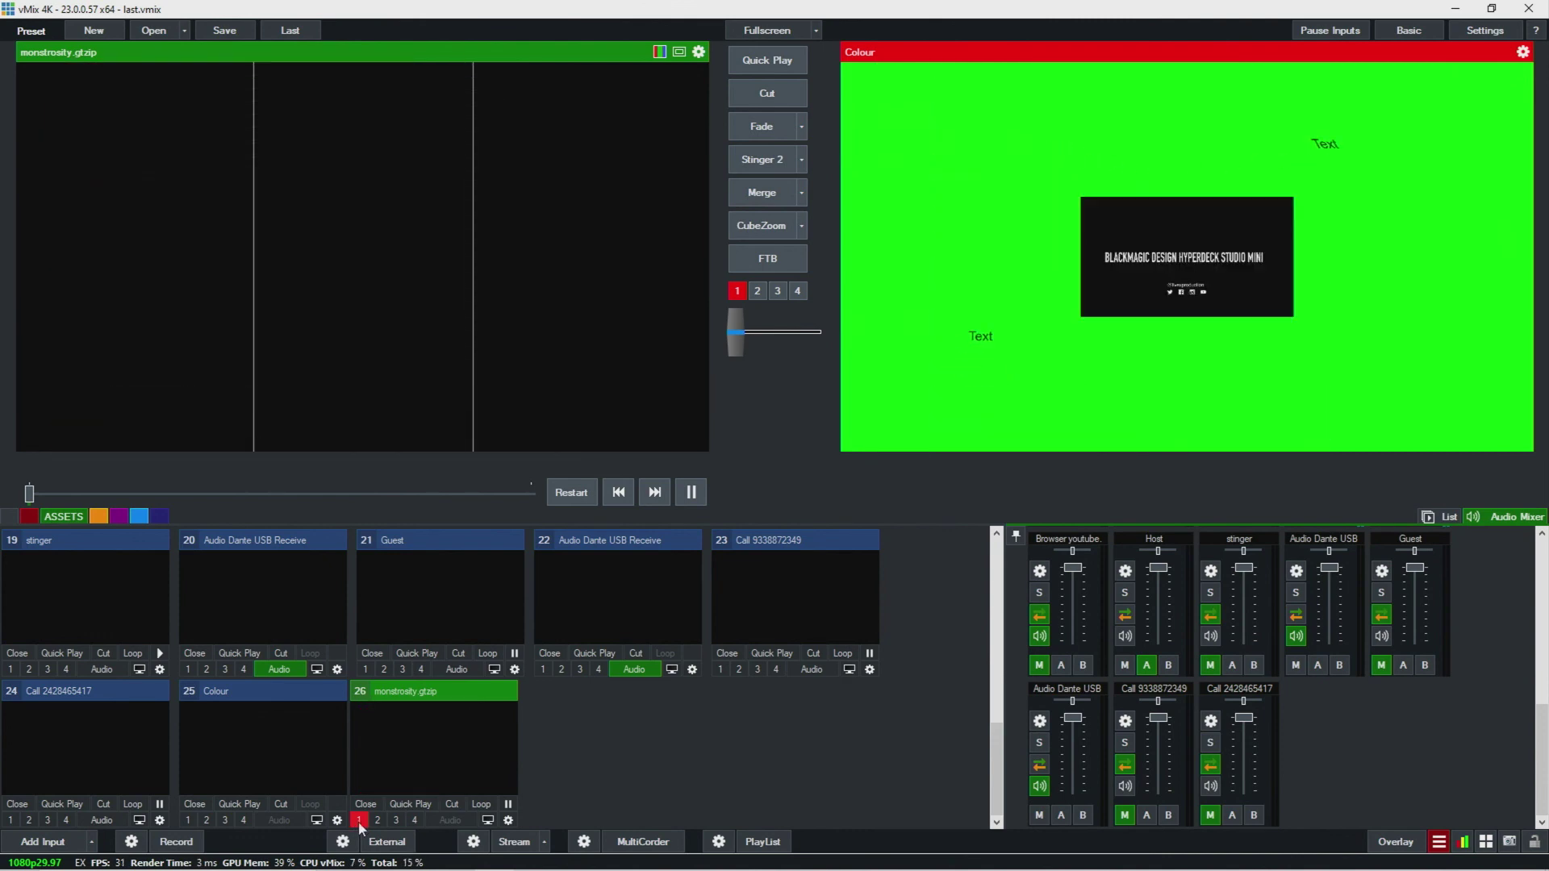
{"action": "left_click", "coordinate": [359, 821]}
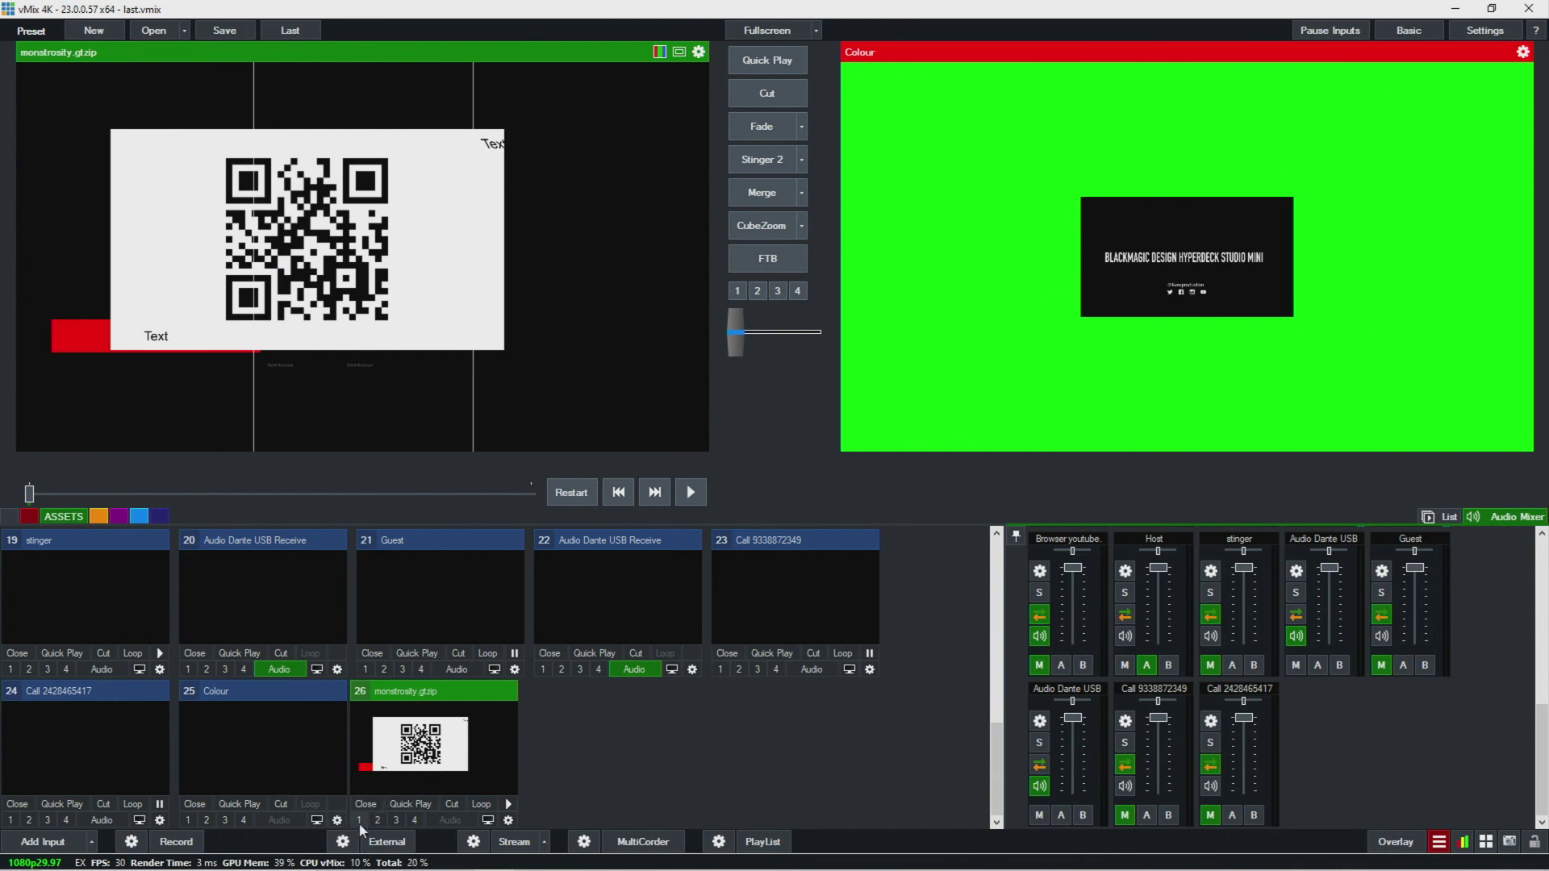
{"action": "left_click", "coordinate": [359, 821]}
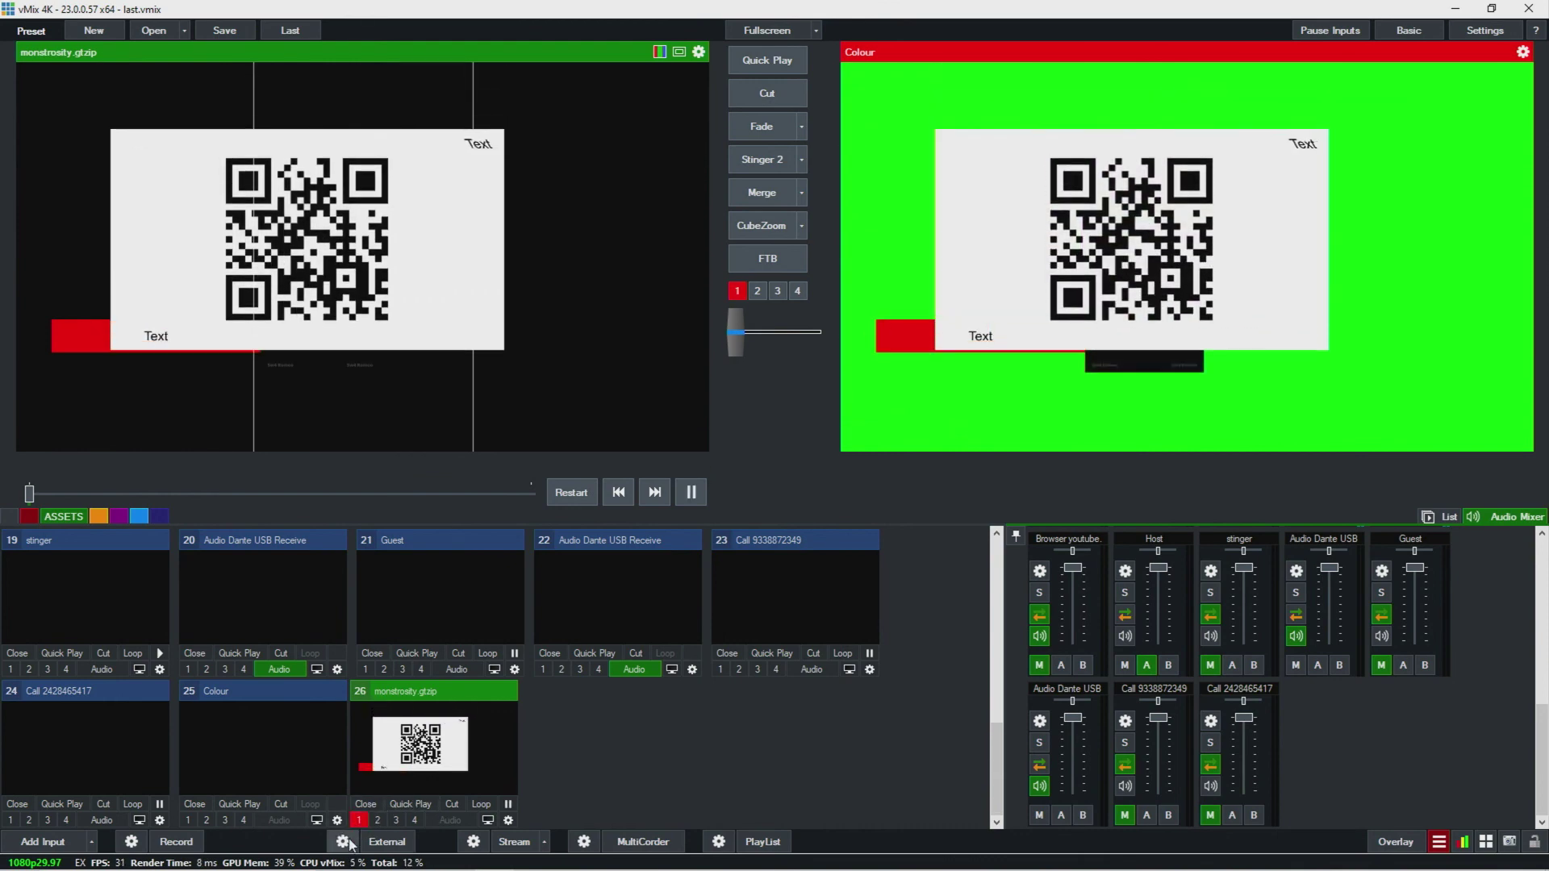